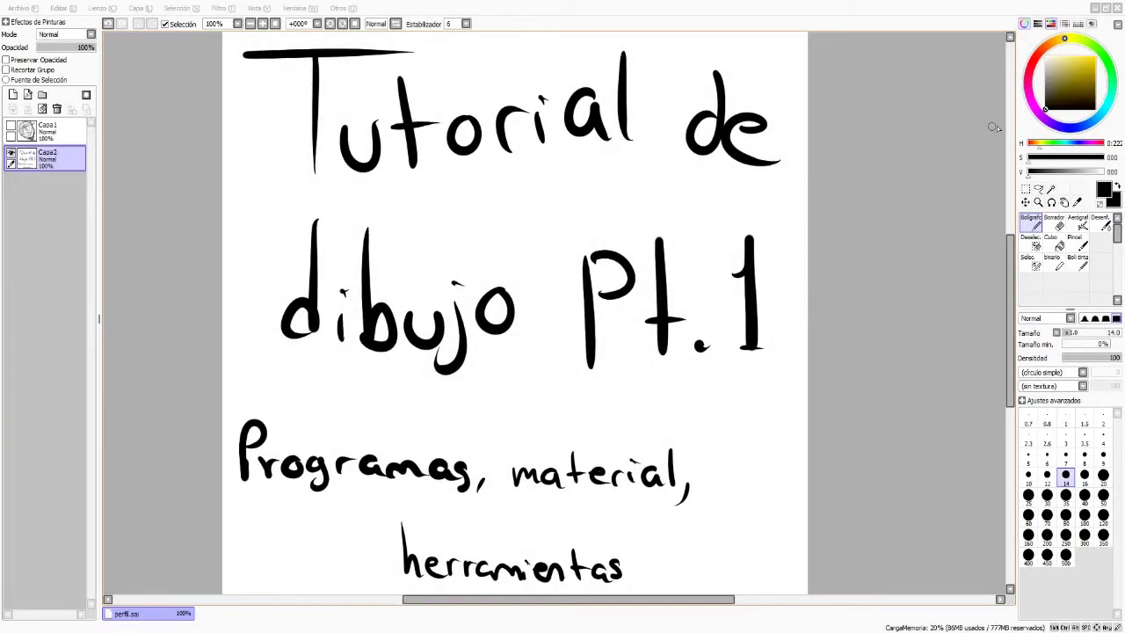
Draw and undo a quick test stroke, then draw an olive squiggle below 'de'
left_click_drag(705, 205, 761, 203)
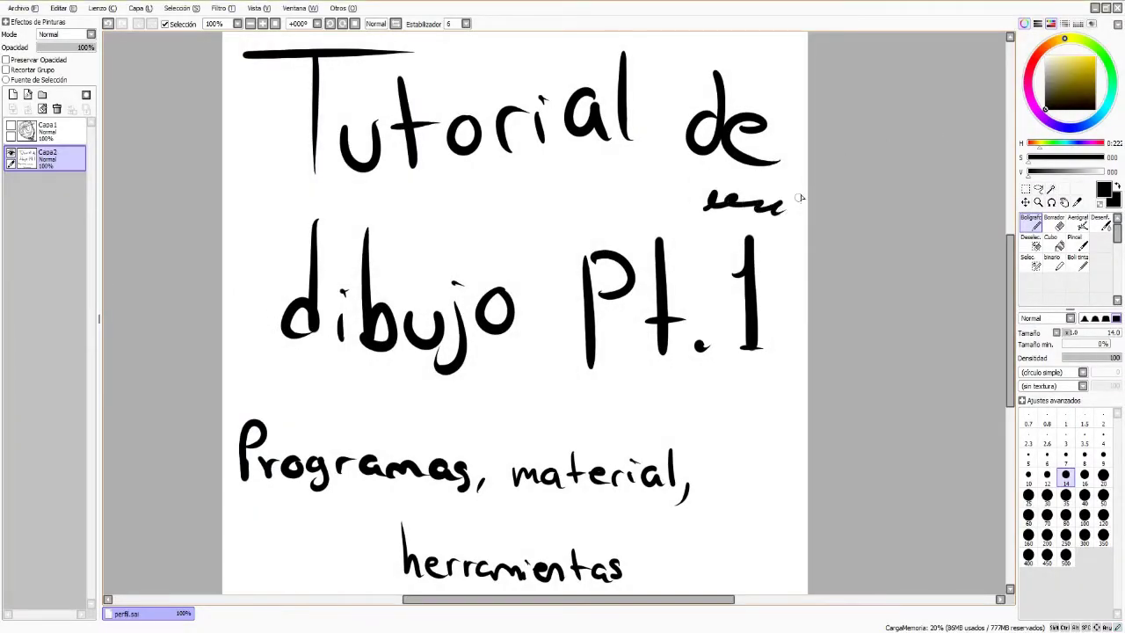
key("ctrl+z")
mouse_move(1069, 40)
left_mouse_down()
mouse_move(1078, 79)
mouse_move(1083, 66)
left_mouse_up()
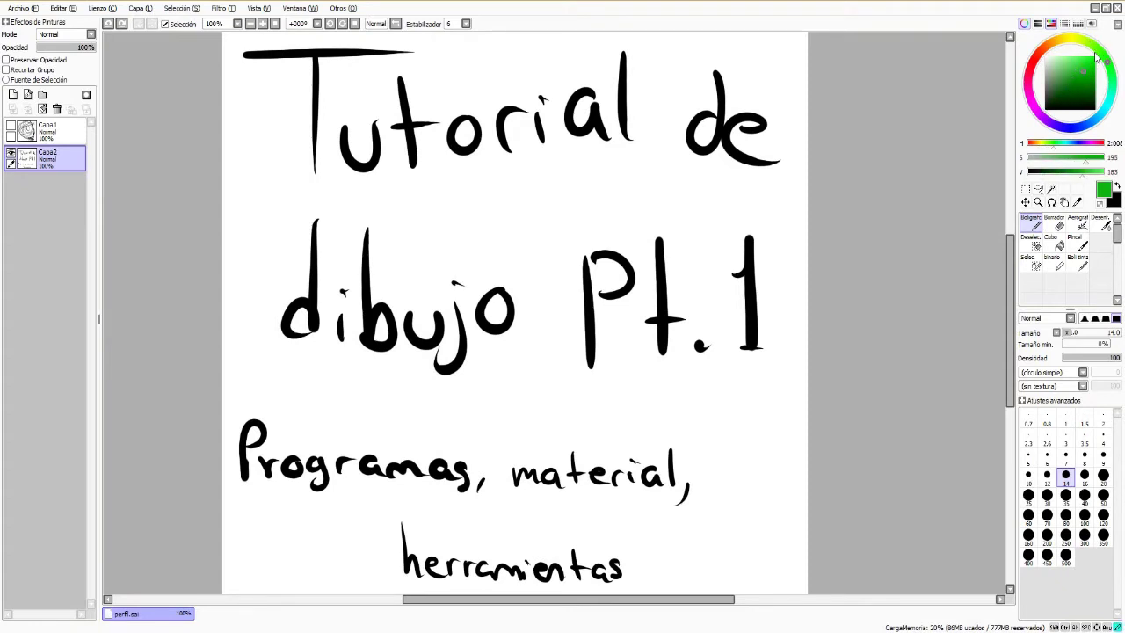
mouse_move(1092, 44)
left_mouse_down()
mouse_move(1071, 39)
mouse_move(1070, 78)
left_mouse_up()
left_click(1071, 74)
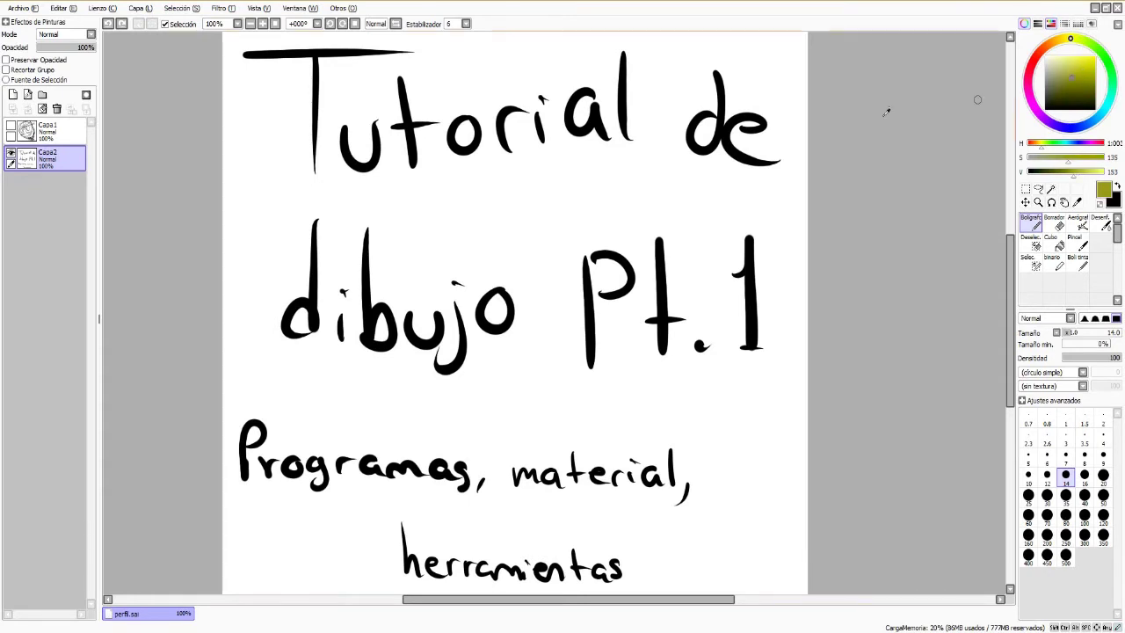
left_click_drag(632, 201, 719, 219)
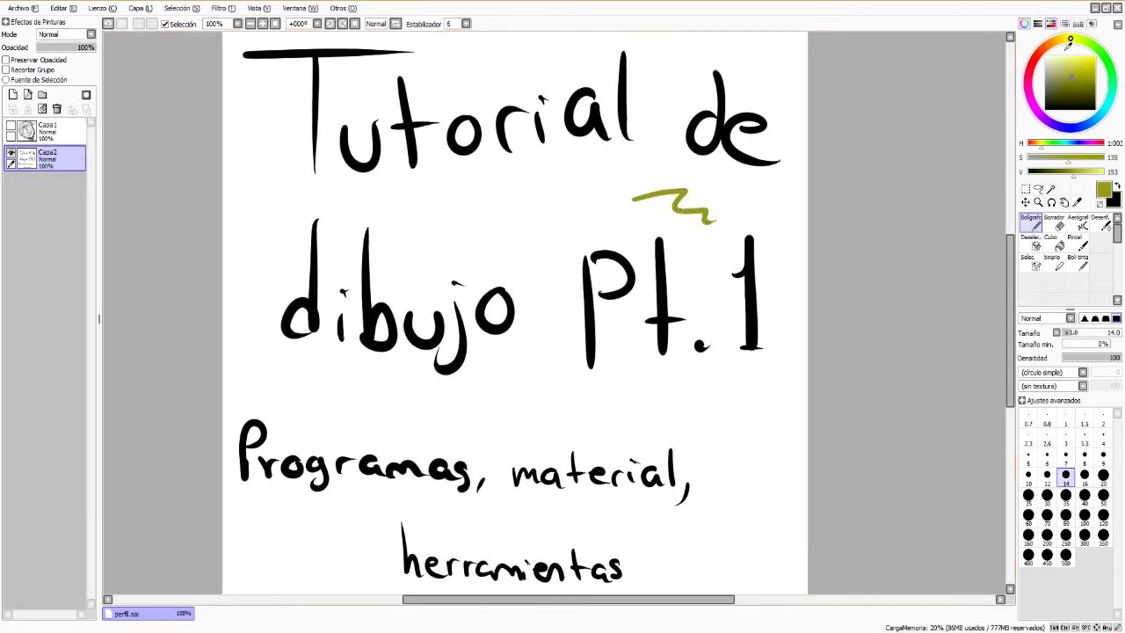
Add brown and teal squiggles beside it, undo all the test strokes, and pick magenta
left_click_drag(1071, 38, 1047, 47)
left_click(1072, 78)
left_click_drag(546, 200, 673, 227)
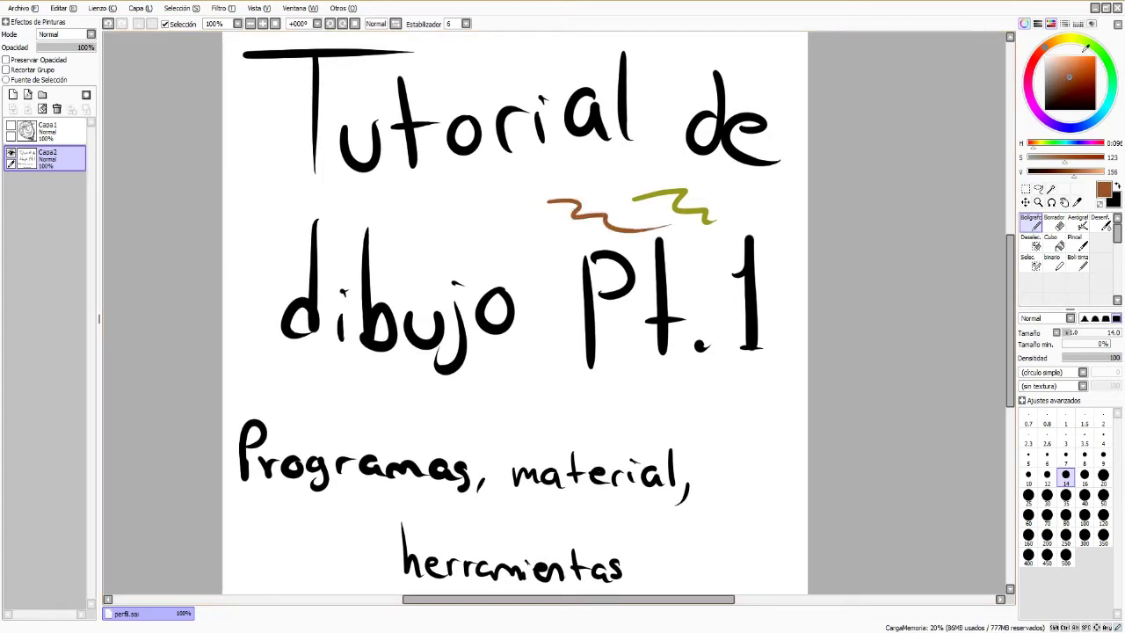
left_click_drag(1082, 40, 1111, 88)
mouse_move(485, 188)
left_mouse_down()
mouse_move(520, 193)
mouse_move(561, 237)
left_mouse_up()
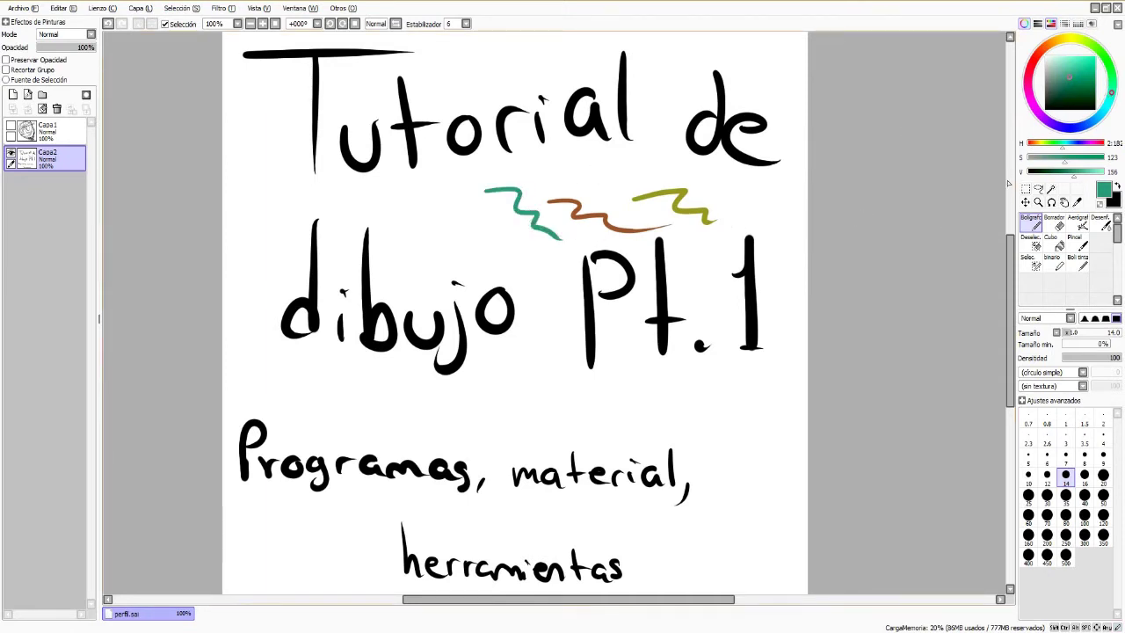
key("ctrl+z")
key("ctrl+z")
key("ctrl+z")
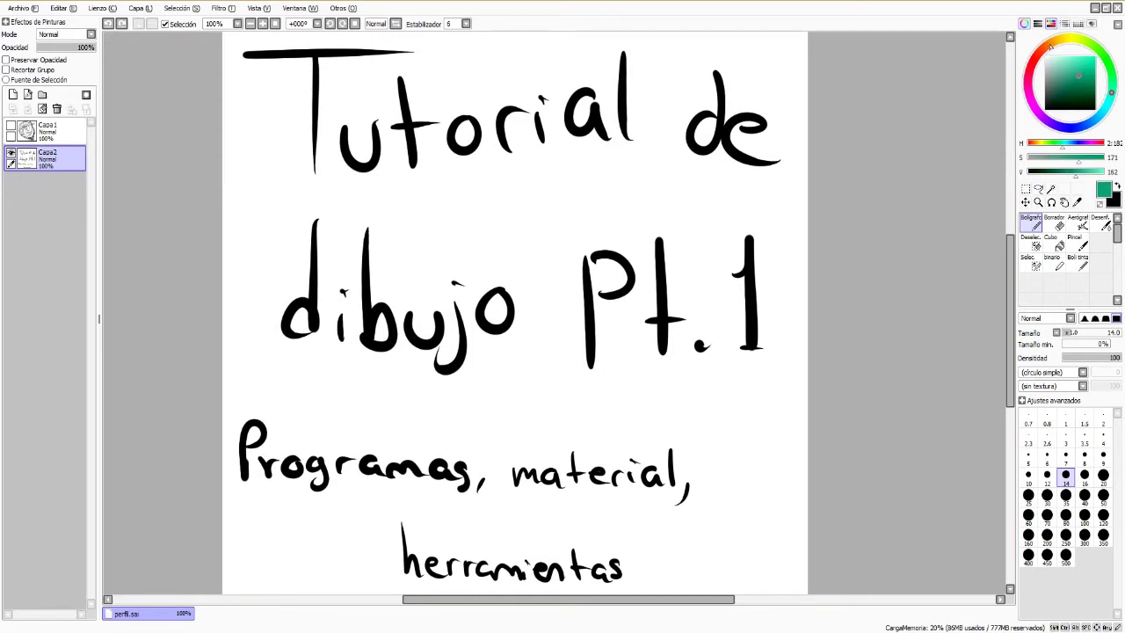
left_click(1030, 93)
Shift the hue through green and magenta, lowering saturation until blue is the active colour
mouse_move(1030, 99)
left_mouse_down()
mouse_move(1096, 50)
mouse_move(1051, 74)
mouse_move(1097, 51)
mouse_move(1037, 104)
mouse_move(1037, 68)
mouse_move(1079, 71)
left_mouse_up()
mouse_move(1066, 48)
left_mouse_down()
mouse_move(1028, 88)
mouse_move(1079, 149)
left_mouse_up()
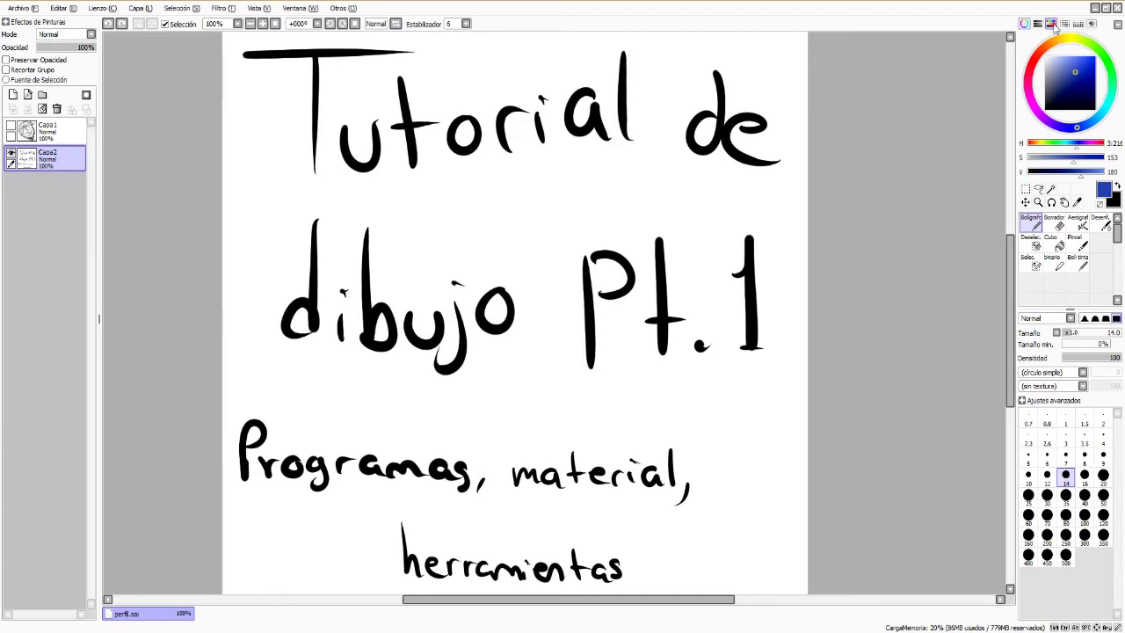
left_click(1056, 27)
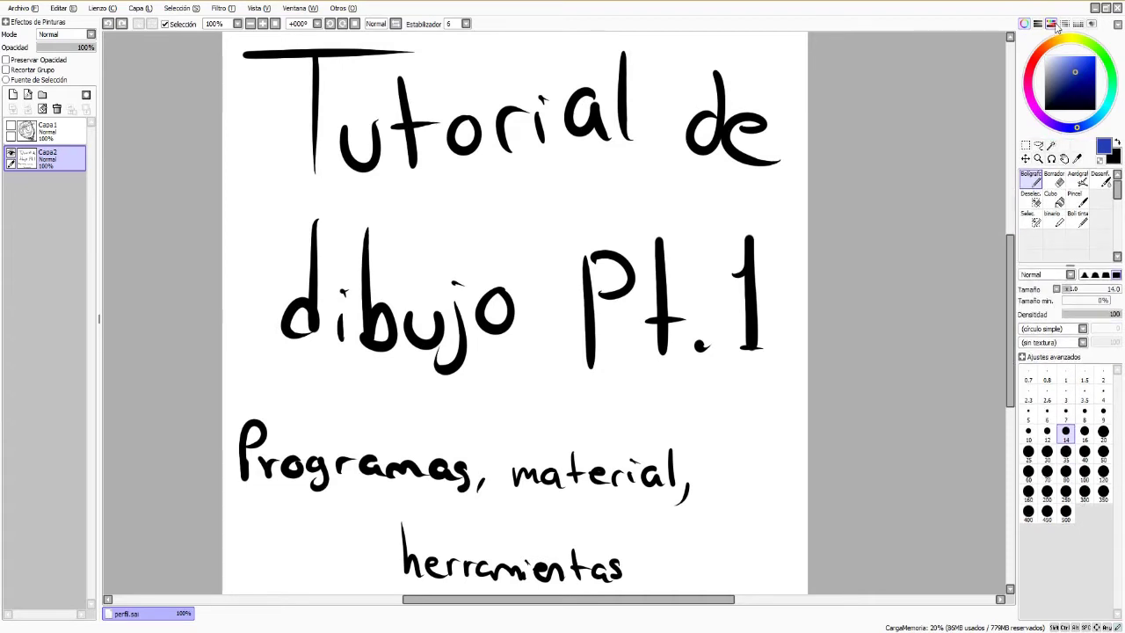
left_click(1056, 27)
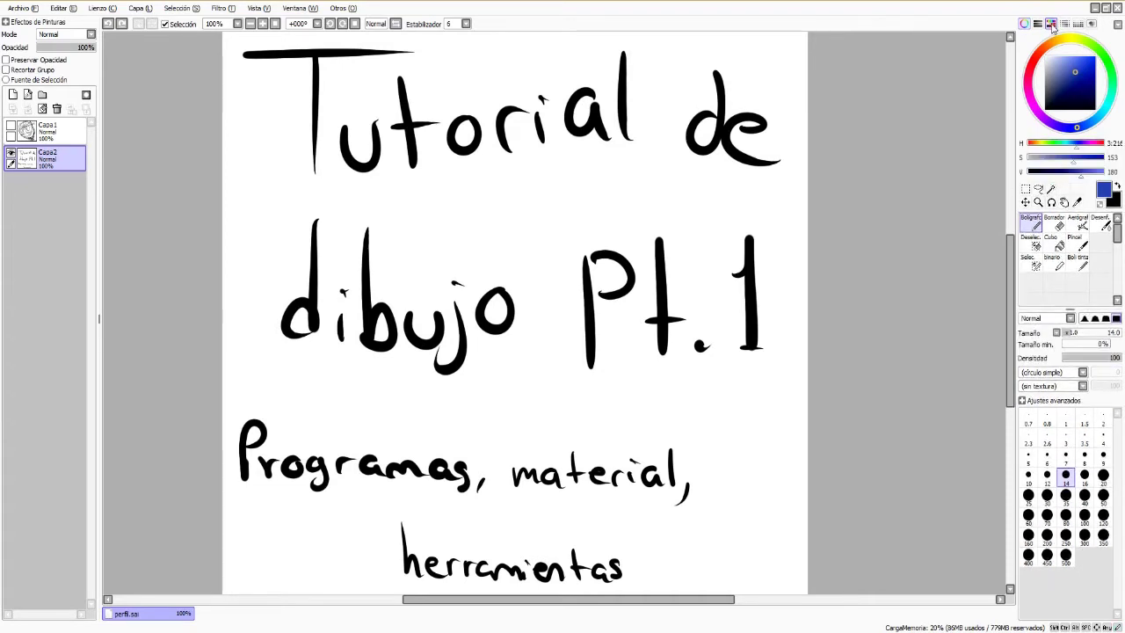
mouse_move(1073, 159)
left_mouse_down()
mouse_move(1052, 159)
mouse_move(1078, 157)
mouse_move(1060, 171)
mouse_move(1094, 170)
left_mouse_up()
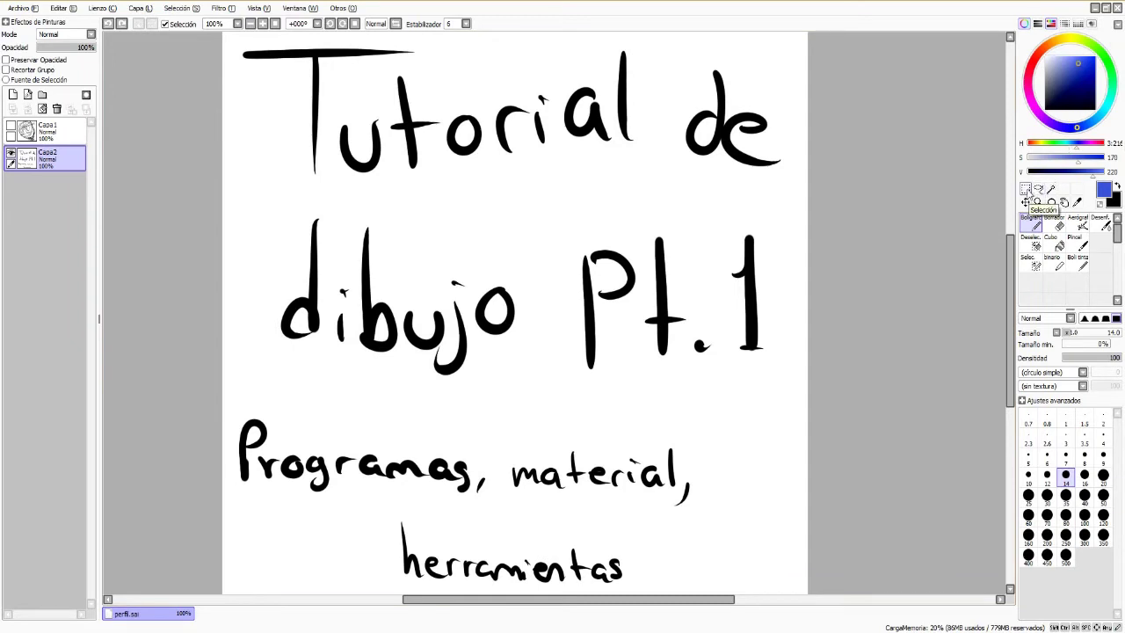
left_click(1025, 190)
Select 'Pt.1' with a rectangle, then with a freehand lasso, clearing each selection
left_click_drag(544, 186, 791, 392)
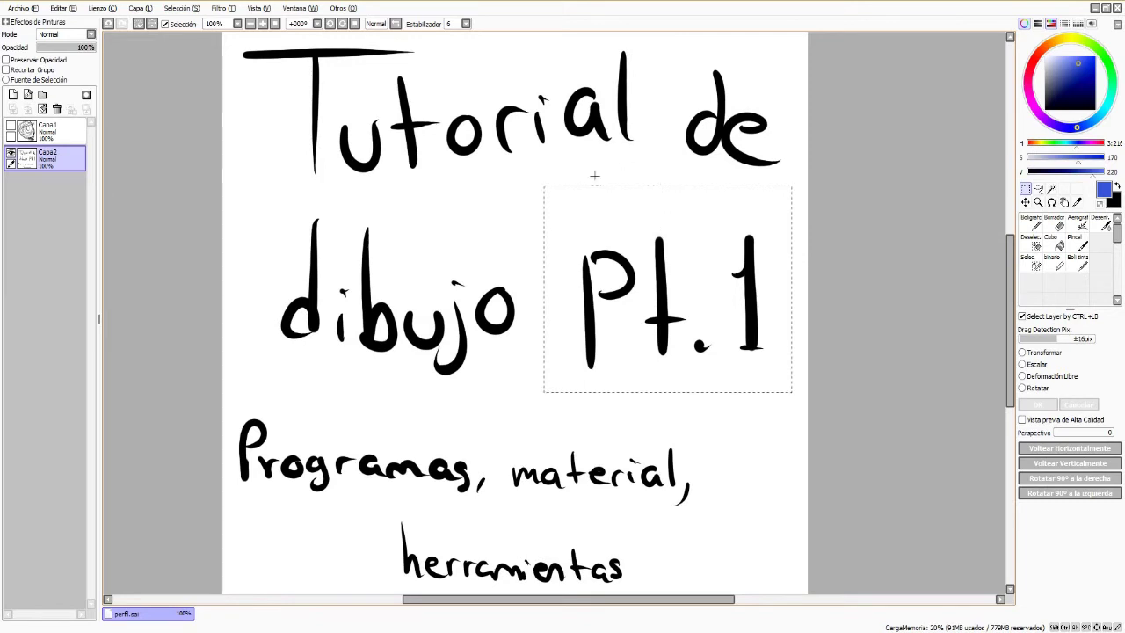
key("ctrl+d")
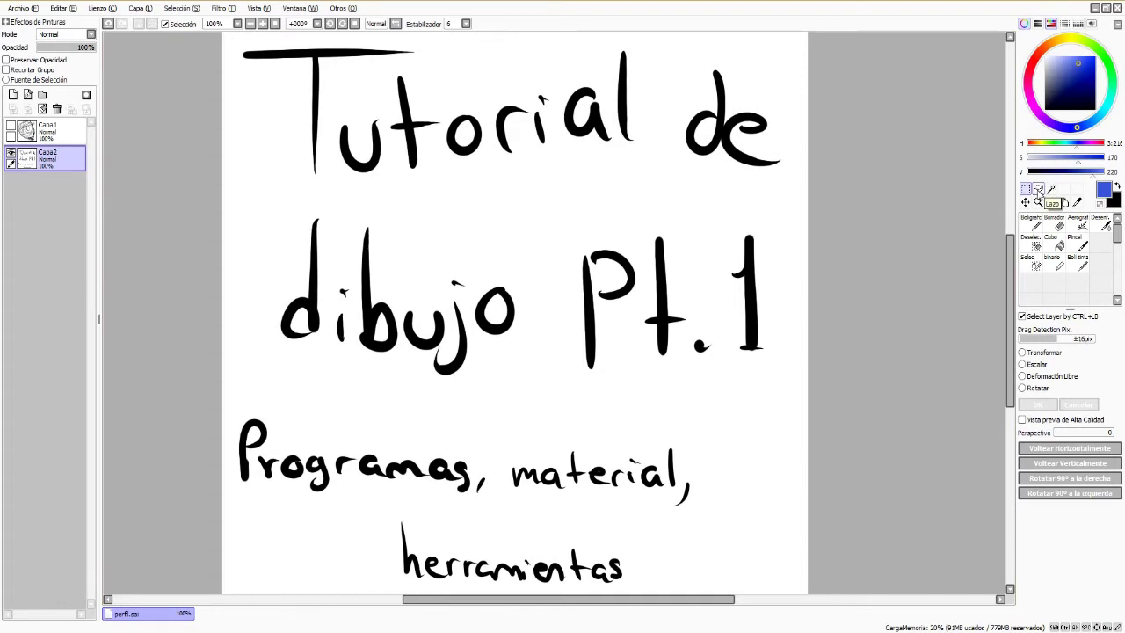
left_click(1038, 190)
left_click_drag(678, 209, 589, 224)
left_click_drag(581, 390, 720, 372)
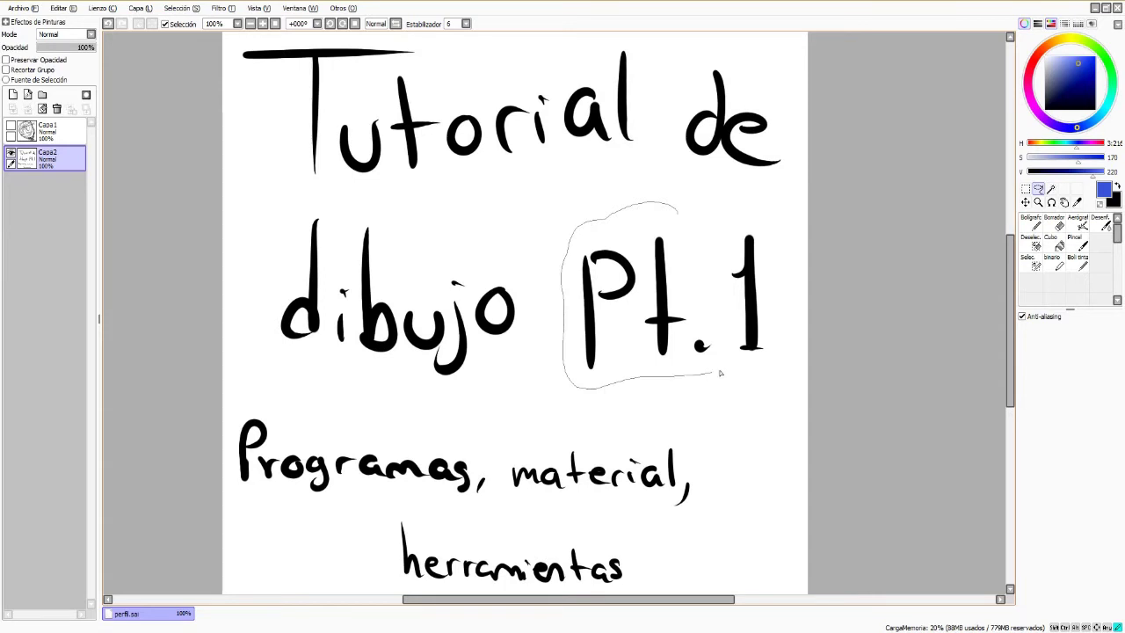
left_click_drag(683, 212, 708, 211)
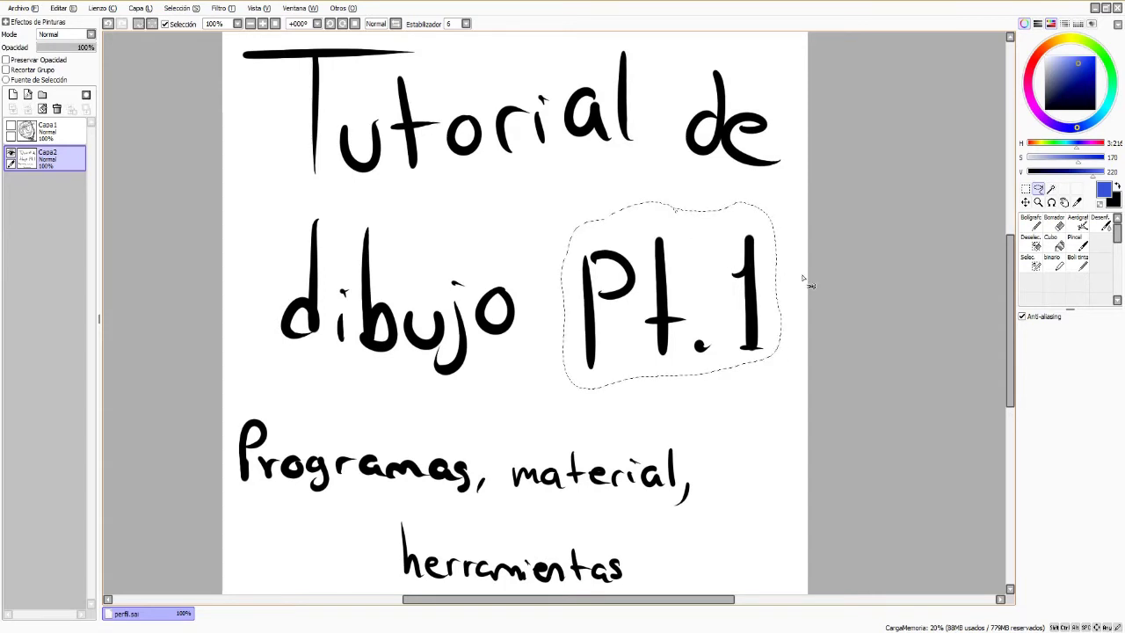
key("ctrl+d")
Select and clear the period of 'Pt.1', then tilt the view and straighten it upright
mouse_move(713, 334)
left_mouse_down()
mouse_move(695, 352)
mouse_move(712, 350)
left_mouse_up()
key("ctrl+d")
key("Delete")
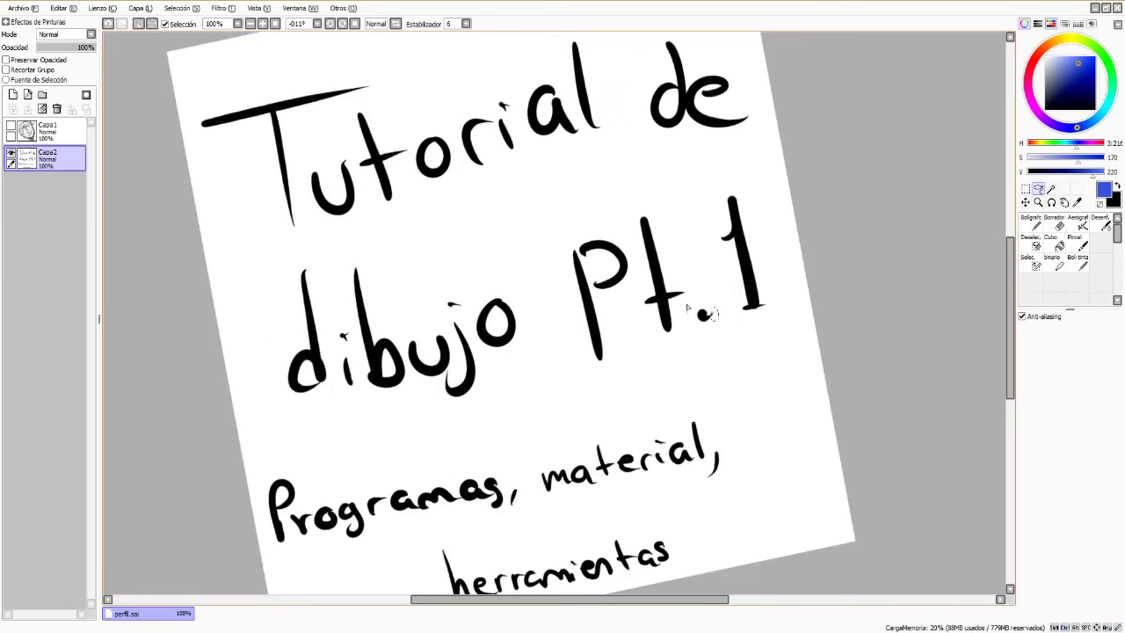
key("ctrl+d")
left_click(342, 24)
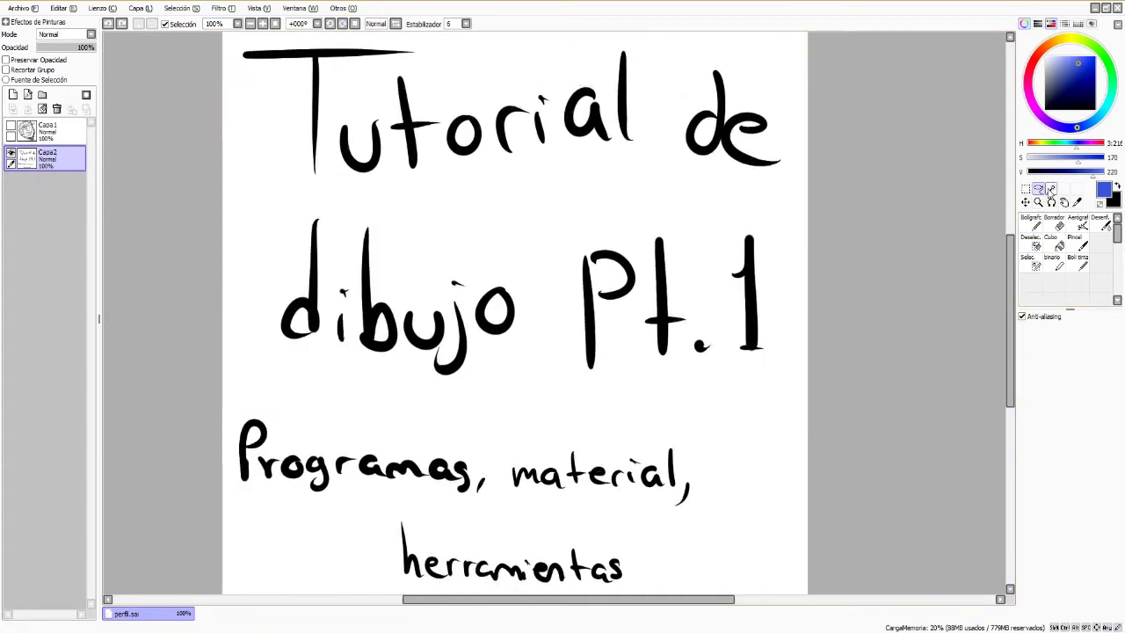
Magic-wand select the hole inside the 'o' of 'Tutorial' and deselect it, twice
left_click(1052, 190)
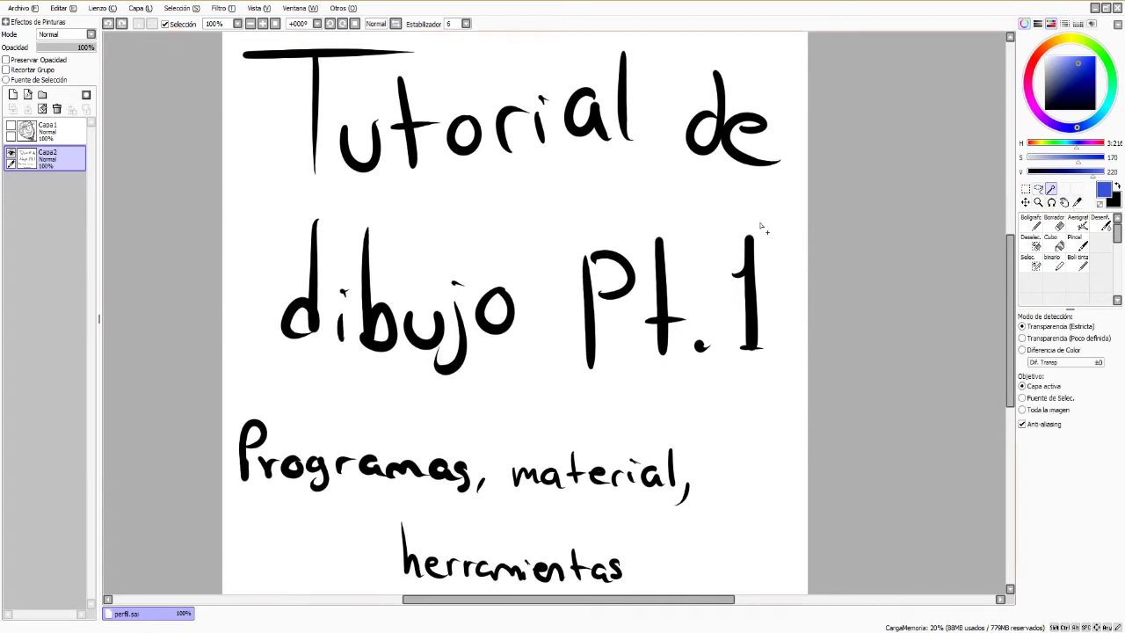
left_click(467, 133)
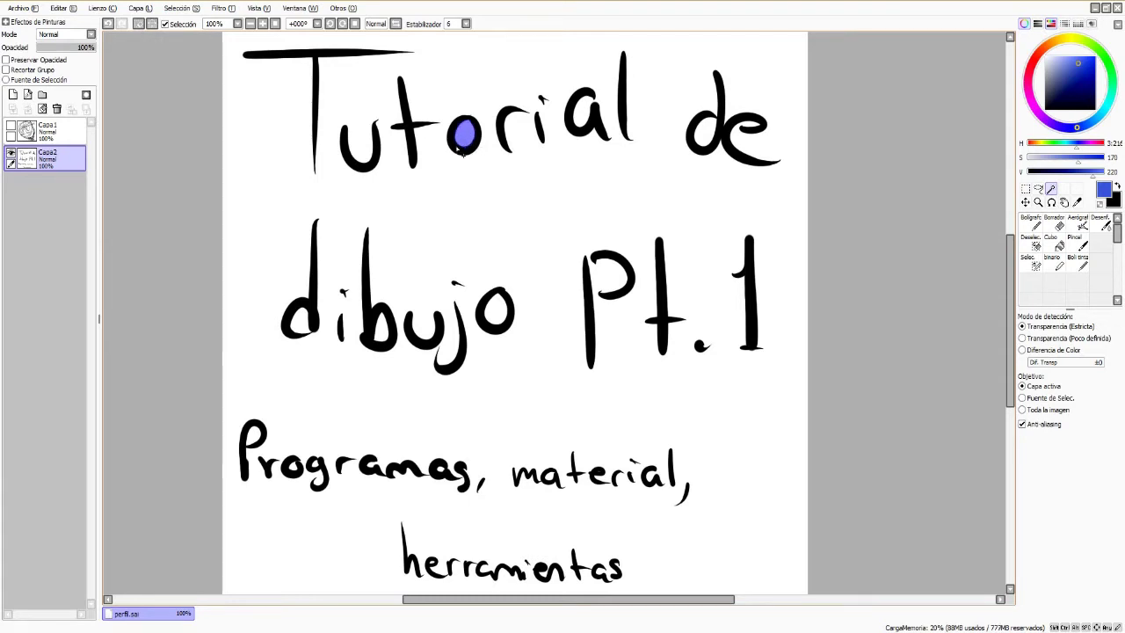
key("ctrl+d")
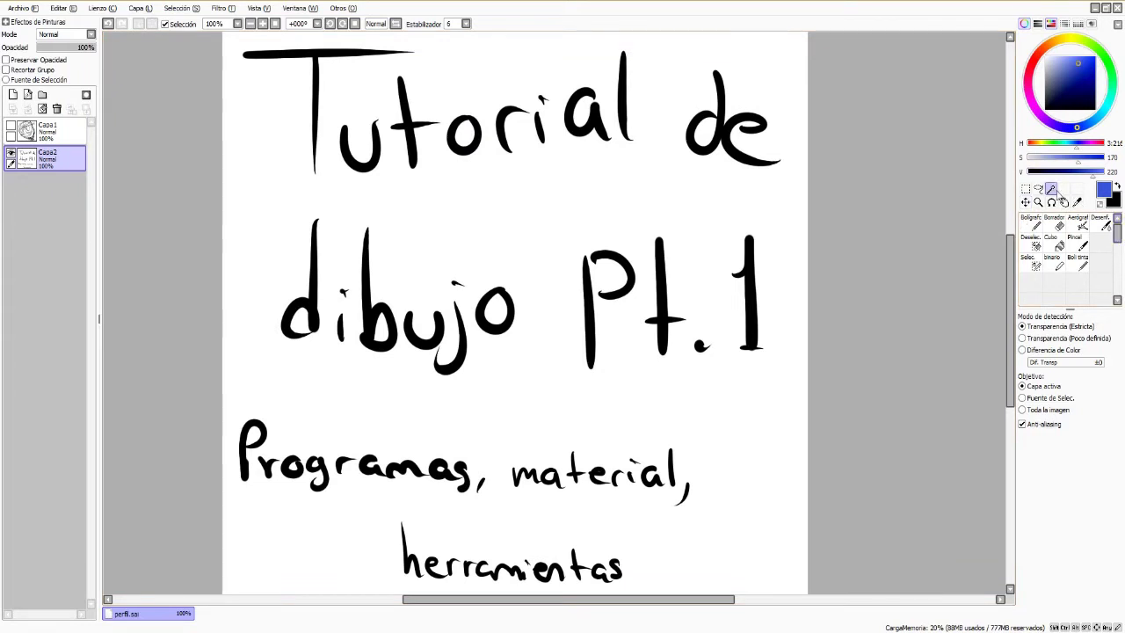
left_click(460, 148)
key("ctrl+d")
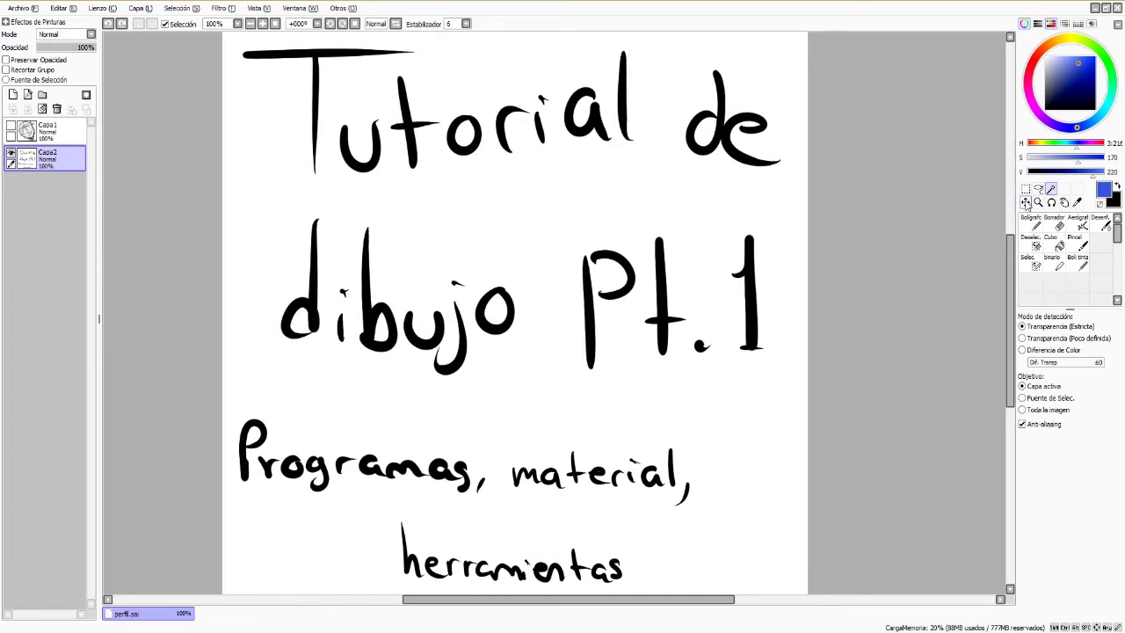
Move the title drawing down-left, then back up-right
left_click(1025, 202)
left_click_drag(726, 190, 717, 218)
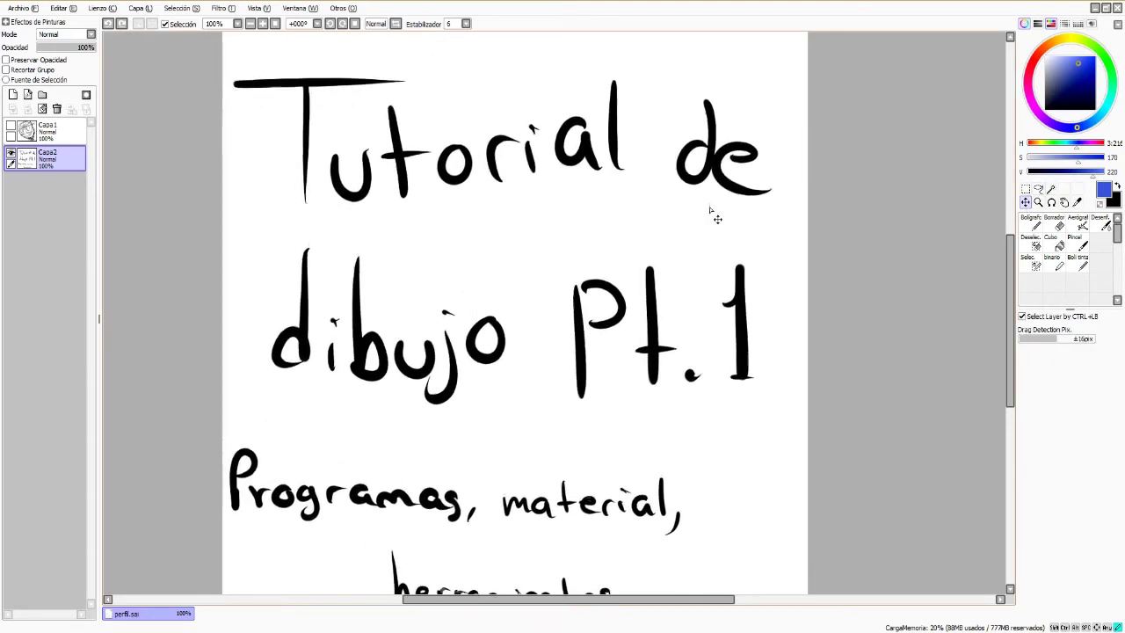
mouse_move(540, 217)
left_mouse_down()
mouse_move(579, 181)
mouse_move(563, 192)
mouse_move(558, 176)
left_mouse_up()
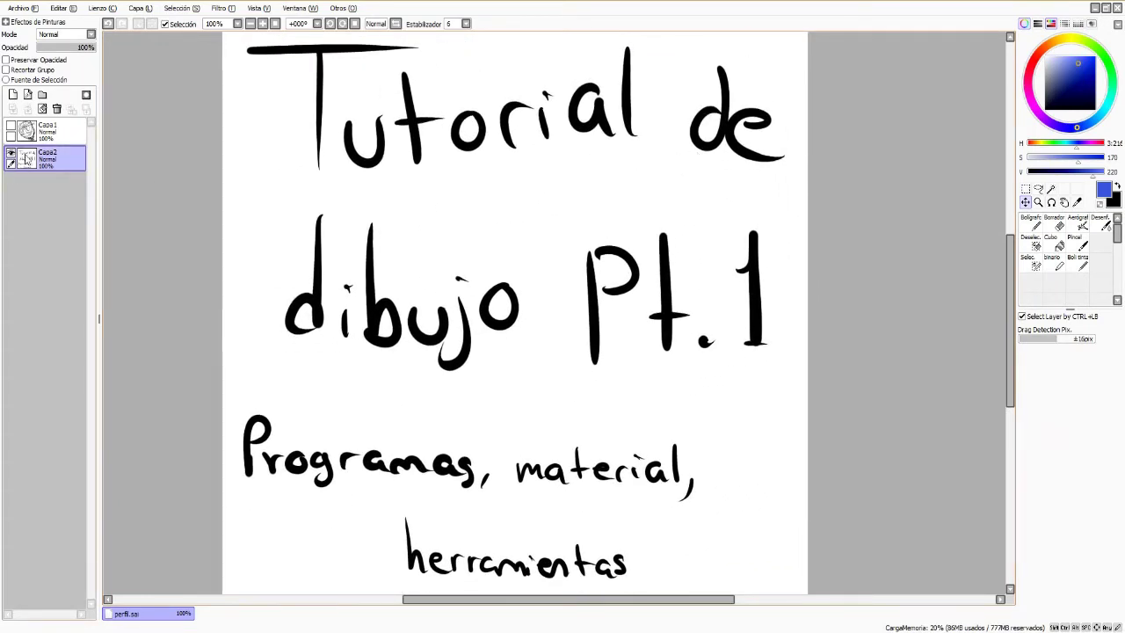
Add an empty layer, merge it down into Capa2, and nudge the drawing slightly right
left_click(12, 94)
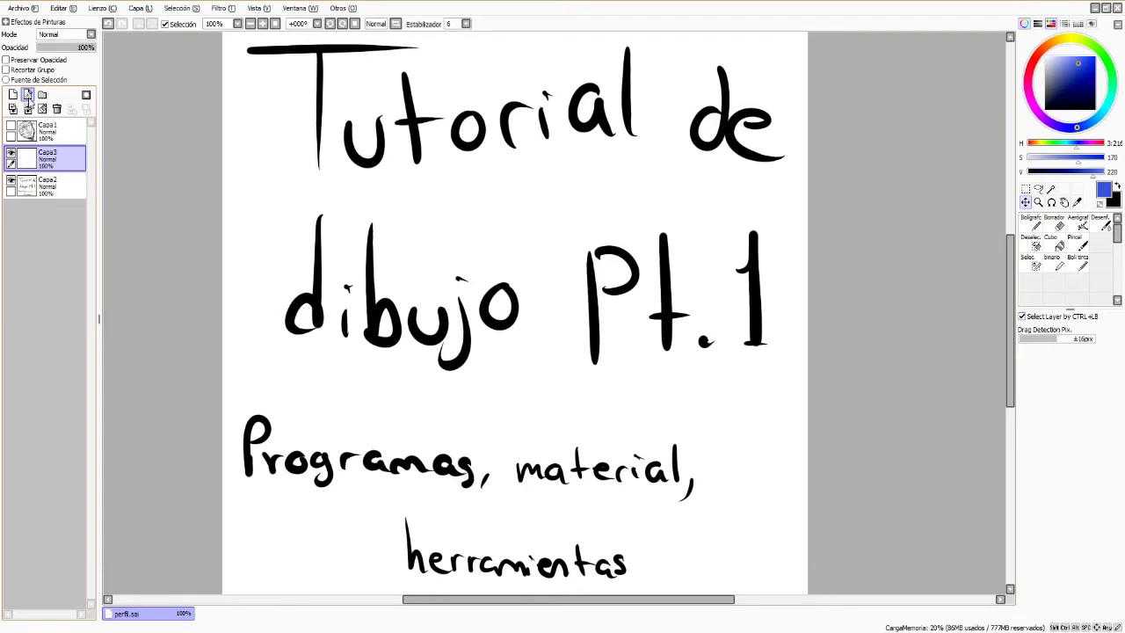
left_click(58, 109)
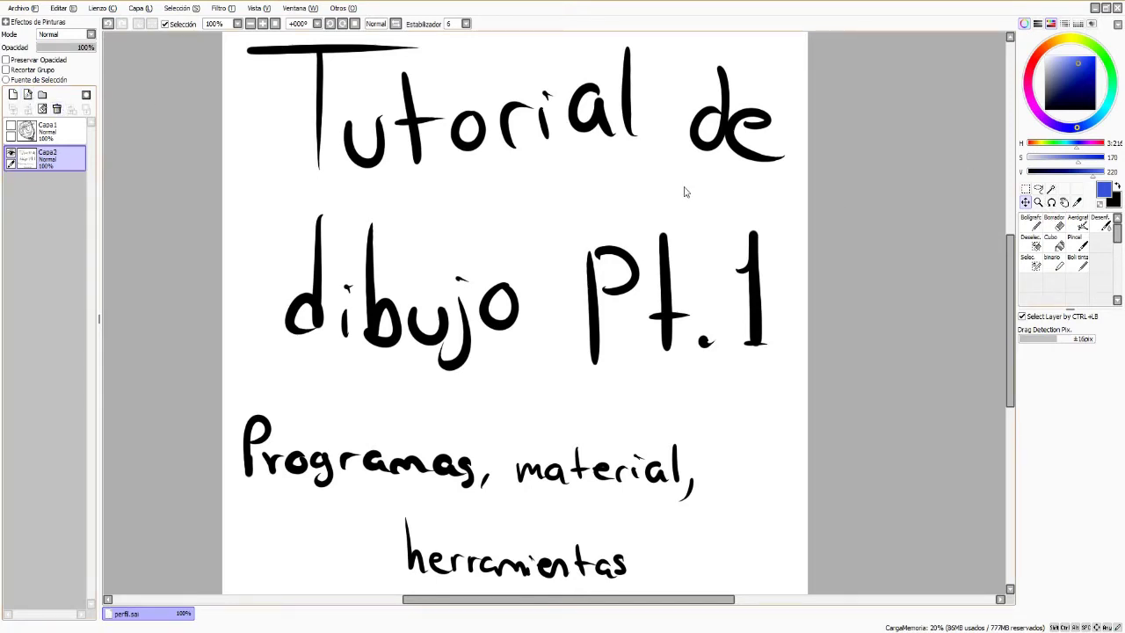
mouse_move(693, 193)
left_mouse_down()
mouse_move(670, 201)
mouse_move(691, 175)
mouse_move(689, 206)
mouse_move(701, 170)
mouse_move(698, 192)
left_mouse_up()
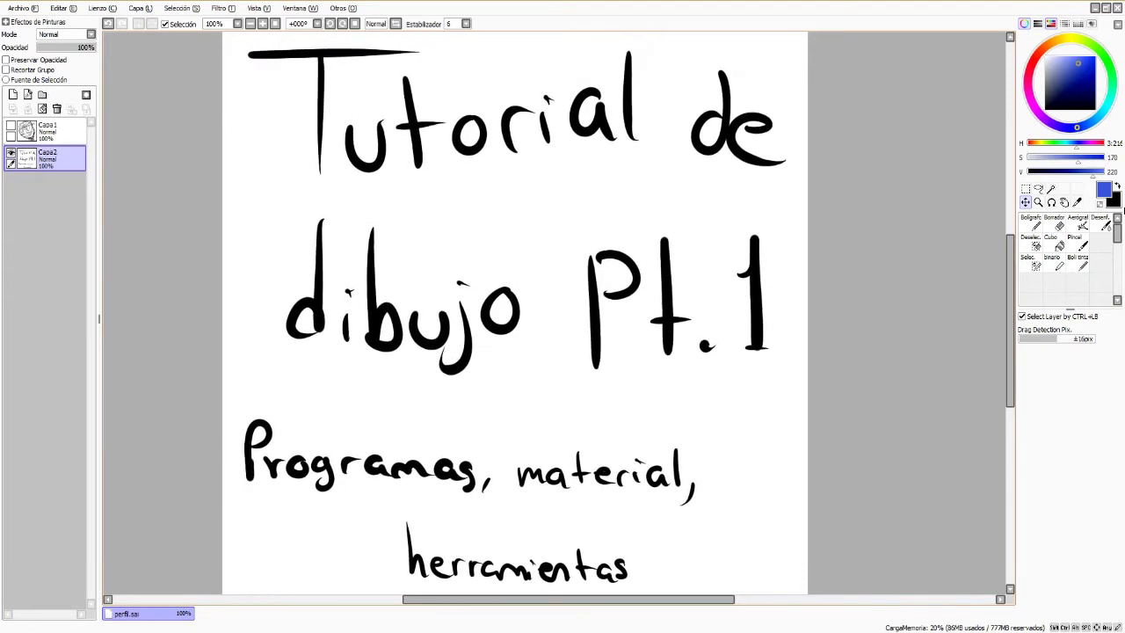
Zoom in on 'Pt.1', then zoom back out and scroll until the whole page shows at 75%
left_click(1038, 203)
left_click(650, 215)
left_click(643, 231)
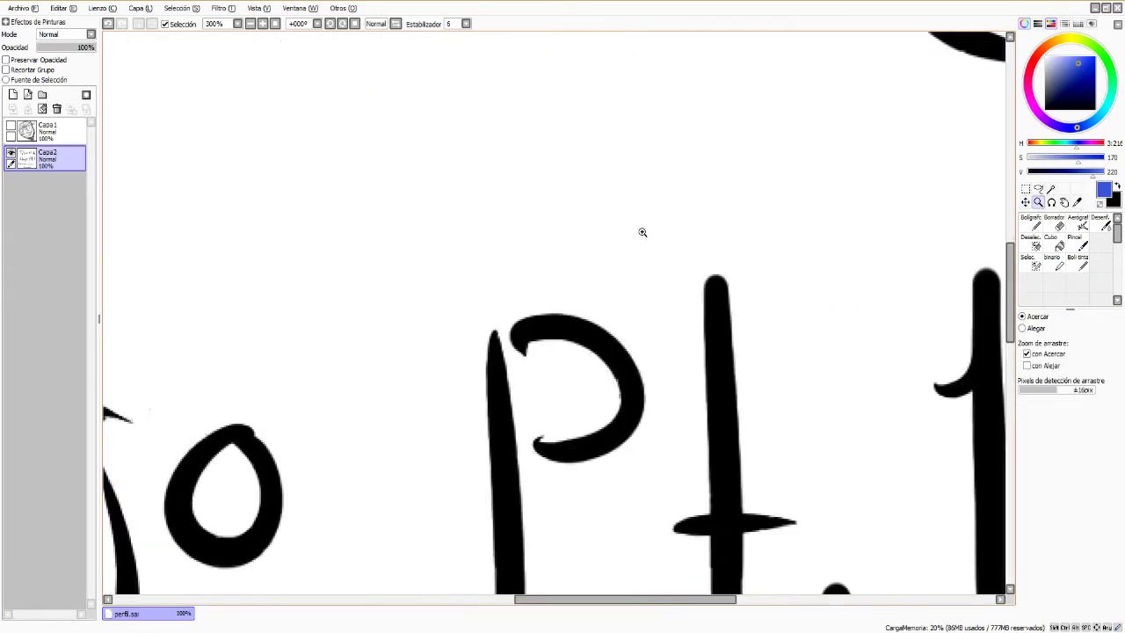
left_click(643, 232)
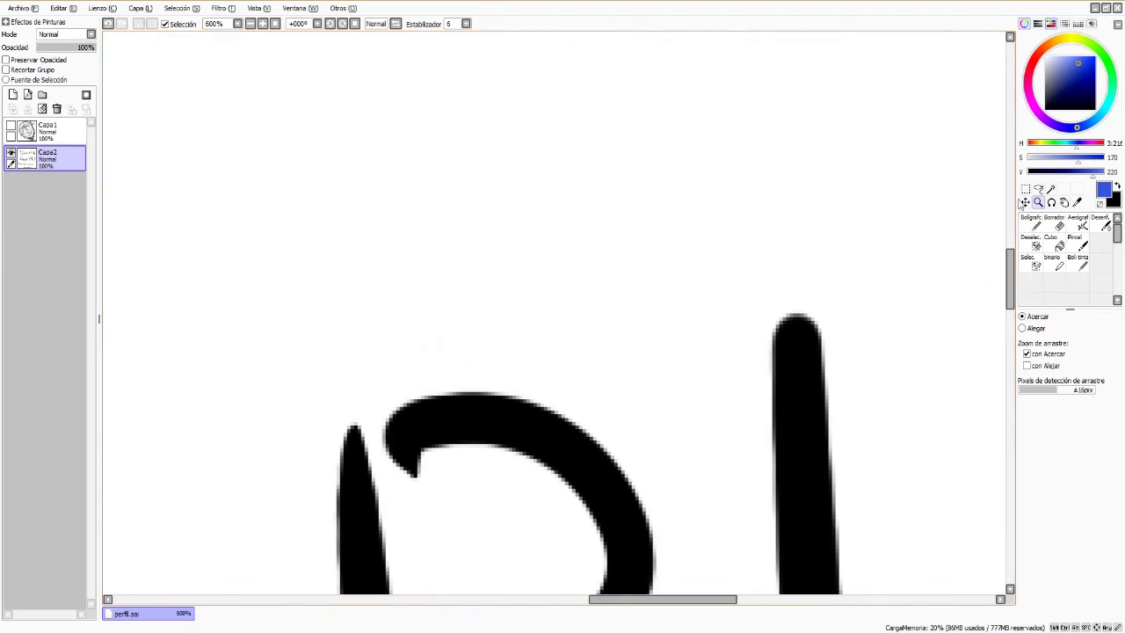
key("ctrl+minus")
key("ctrl+minus")
key("ctrl+minus")
key("ctrl+minus")
key("ctrl+minus")
key("ctrl+minus")
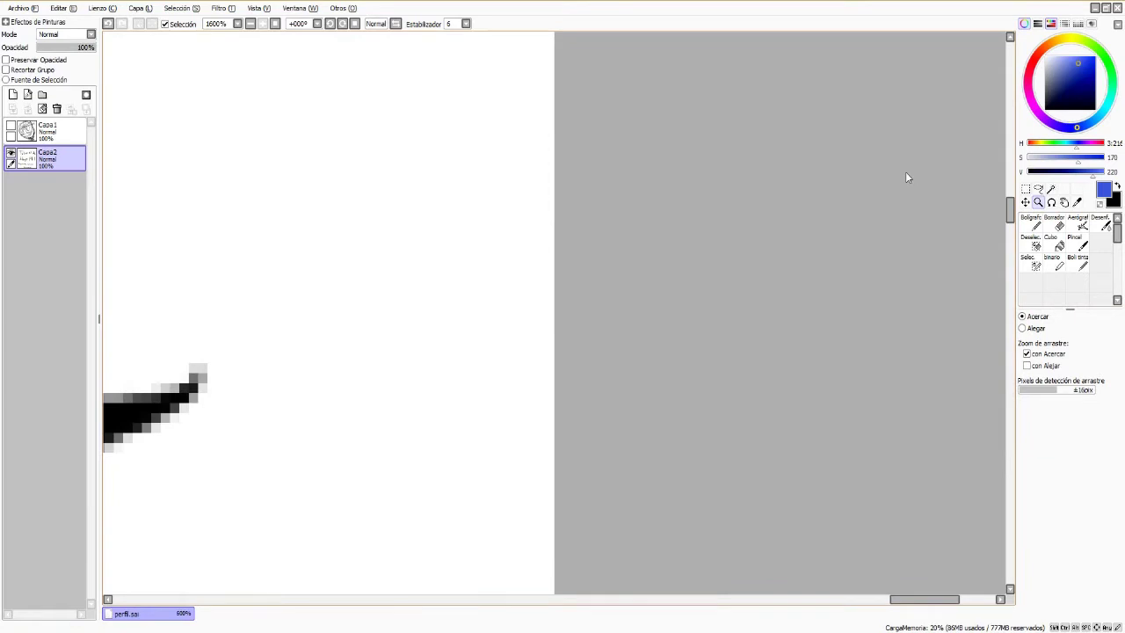
key("ctrl+minus")
key("ctrl+minus")
key("ctrl+minus")
key("ctrl+minus")
key("ctrl+minus")
key("ctrl+minus")
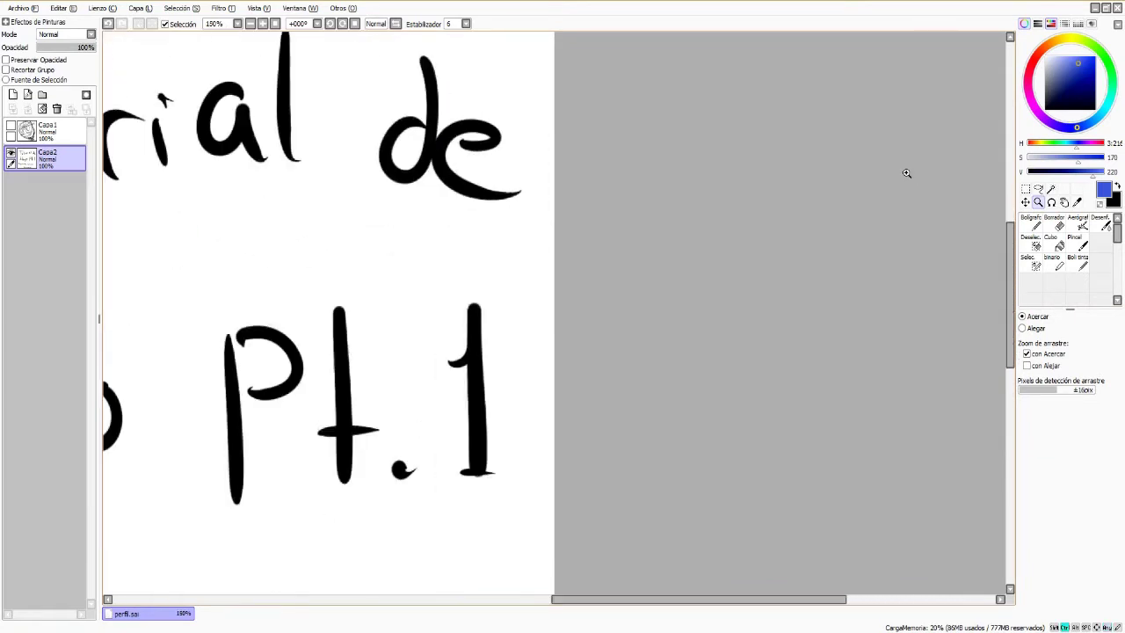
key("ctrl+minus")
key("ctrl+minus")
left_click_drag(546, 599, 473, 601)
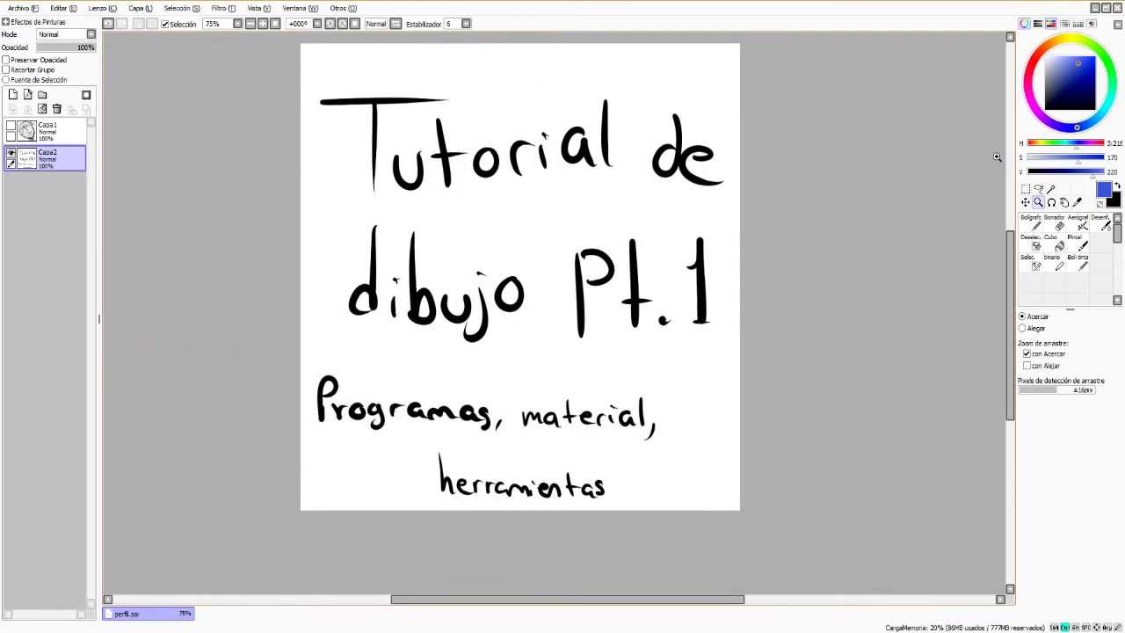
key("ctrl+plus")
key("ctrl+plus")
key("ctrl+minus")
key("ctrl+minus")
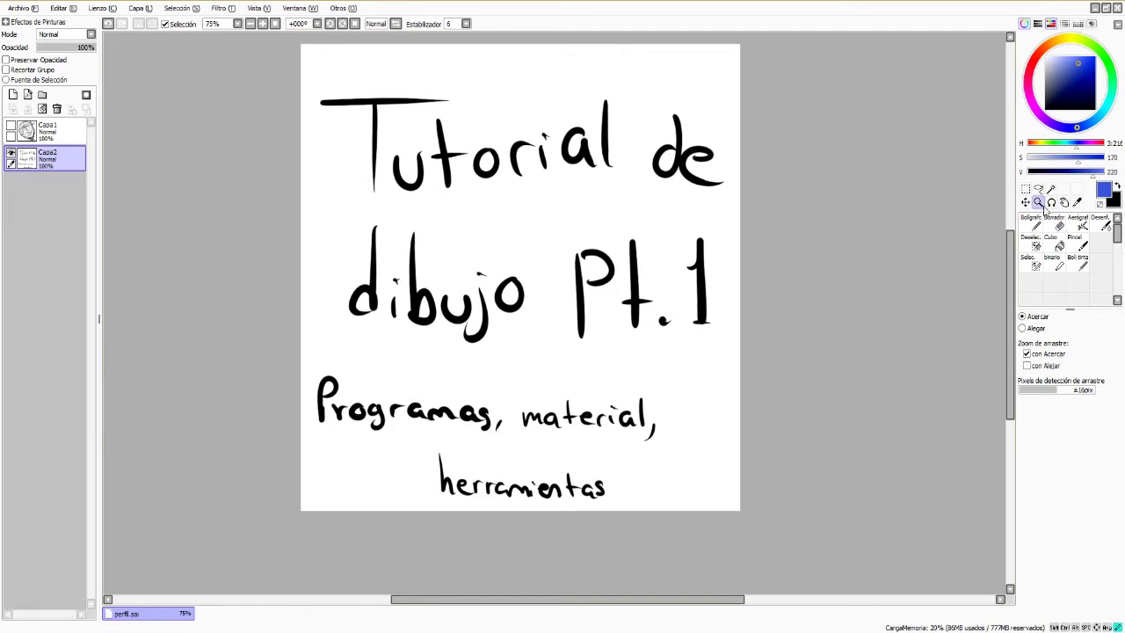
left_click(1052, 203)
mouse_move(647, 130)
left_mouse_down()
mouse_move(628, 125)
mouse_move(889, 210)
mouse_move(128, 186)
left_mouse_up()
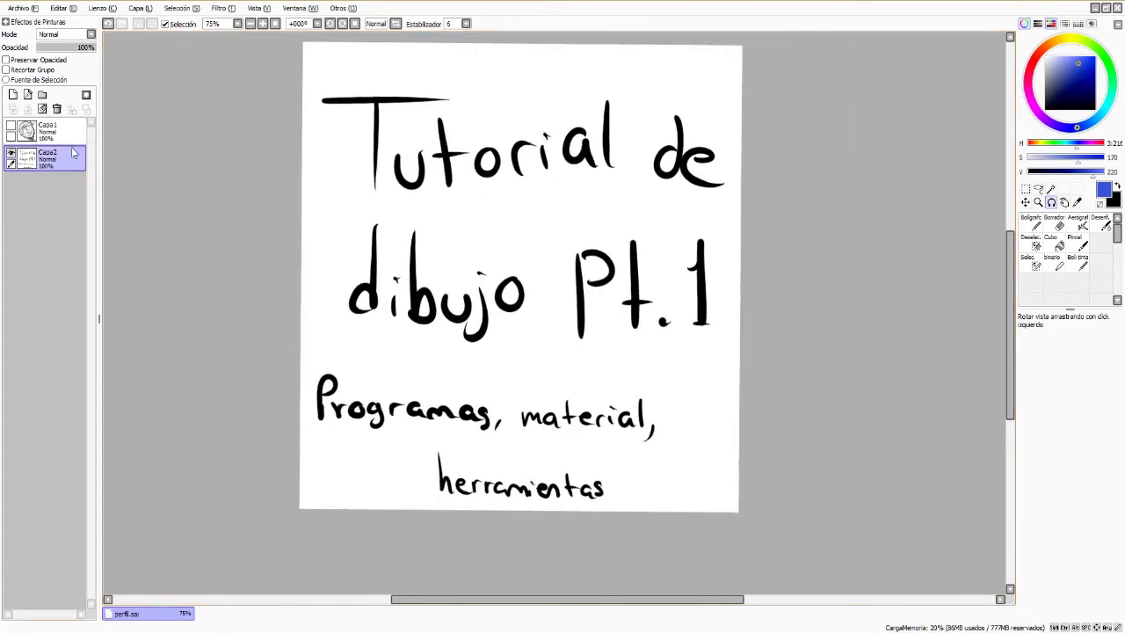
mouse_move(802, 85)
left_mouse_down()
mouse_move(794, 138)
mouse_move(537, 58)
mouse_move(716, 165)
mouse_move(827, 257)
mouse_move(835, 334)
left_mouse_up()
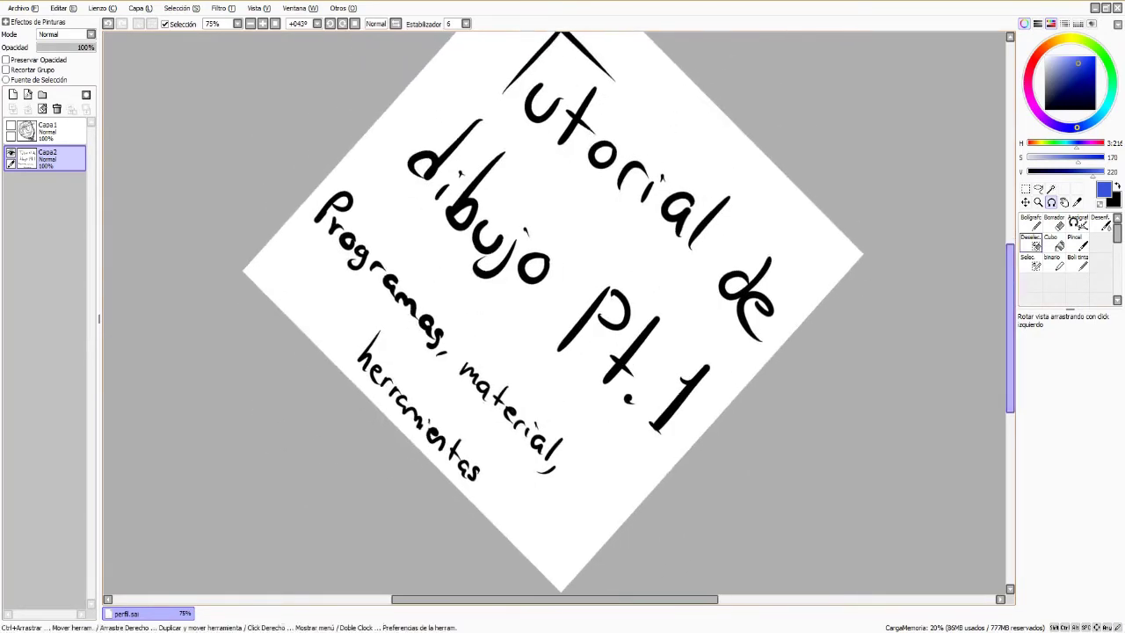
left_click(1032, 222)
left_click_drag(747, 229, 820, 253)
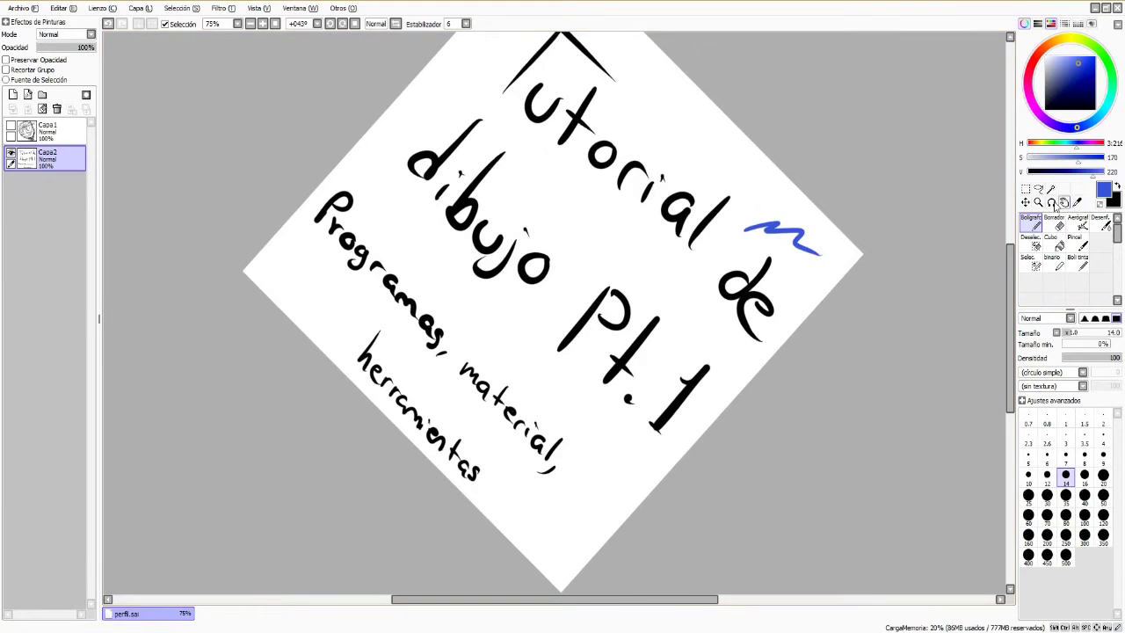
left_click(1051, 202)
left_click_drag(733, 193, 545, 211)
left_click(1032, 221)
left_click_drag(586, 48, 656, 74)
key("ctrl+z")
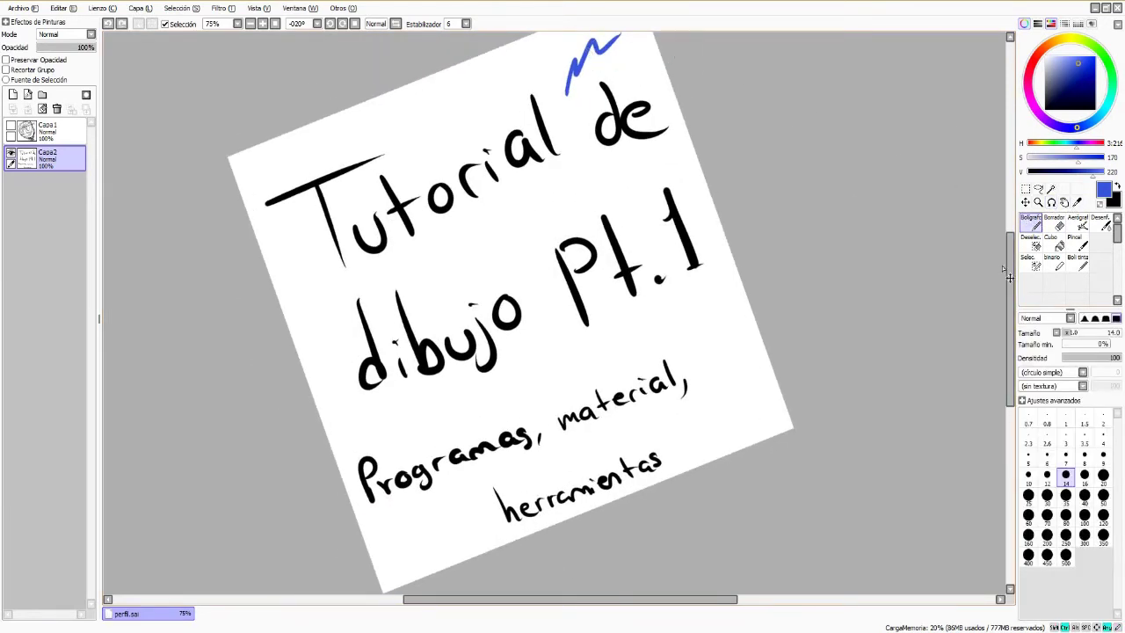
key("ctrl+z")
left_click(354, 24)
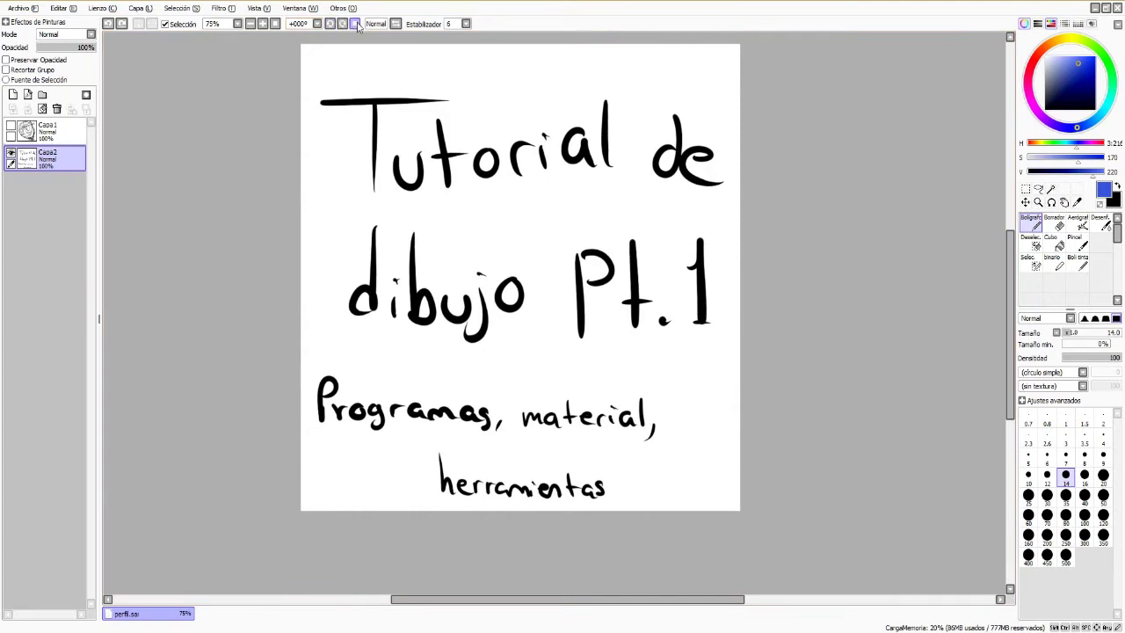
left_click(354, 24)
left_click(354, 24)
left_click(329, 23)
left_click(342, 24)
left_click(1065, 203)
mouse_move(594, 129)
left_mouse_down()
mouse_move(815, 116)
mouse_move(857, 125)
mouse_move(460, 35)
mouse_move(694, 320)
mouse_move(576, 116)
mouse_move(774, 318)
left_mouse_up()
mouse_move(711, 348)
left_mouse_down()
mouse_move(844, 150)
mouse_move(378, 295)
left_mouse_up()
mouse_move(384, 336)
left_mouse_down()
mouse_move(847, 285)
mouse_move(543, 204)
mouse_move(606, 282)
mouse_move(656, 319)
mouse_move(713, 134)
mouse_move(817, 131)
left_mouse_up()
left_click_drag(844, 181, 879, 227)
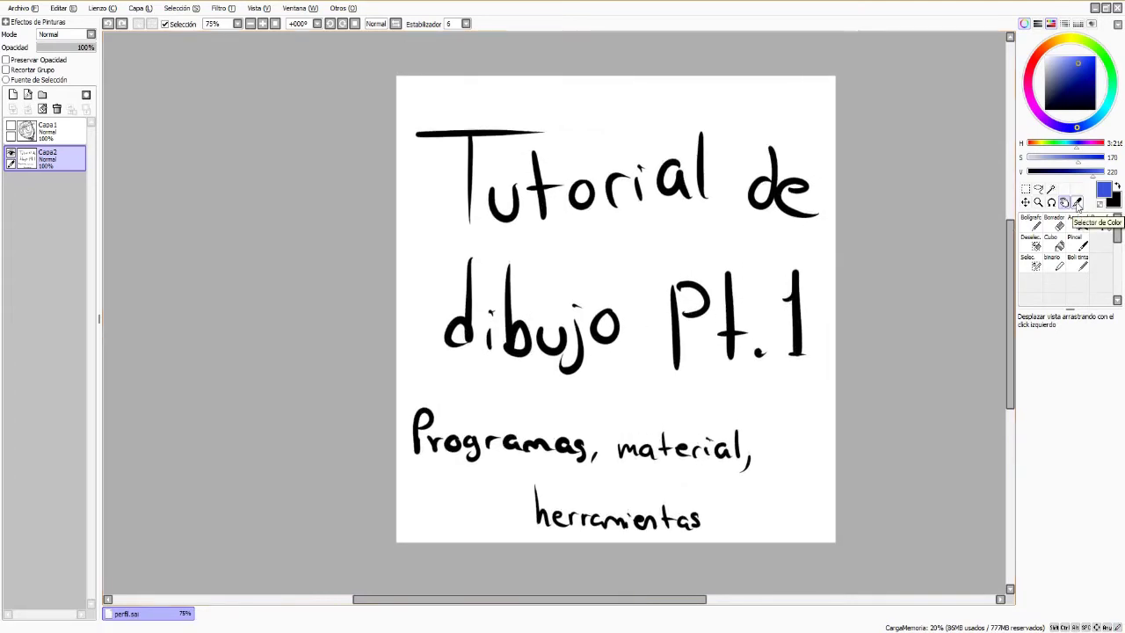
Sample black and white from the canvas, then draw a dark navy scribble beside the '1'
left_click(1078, 203)
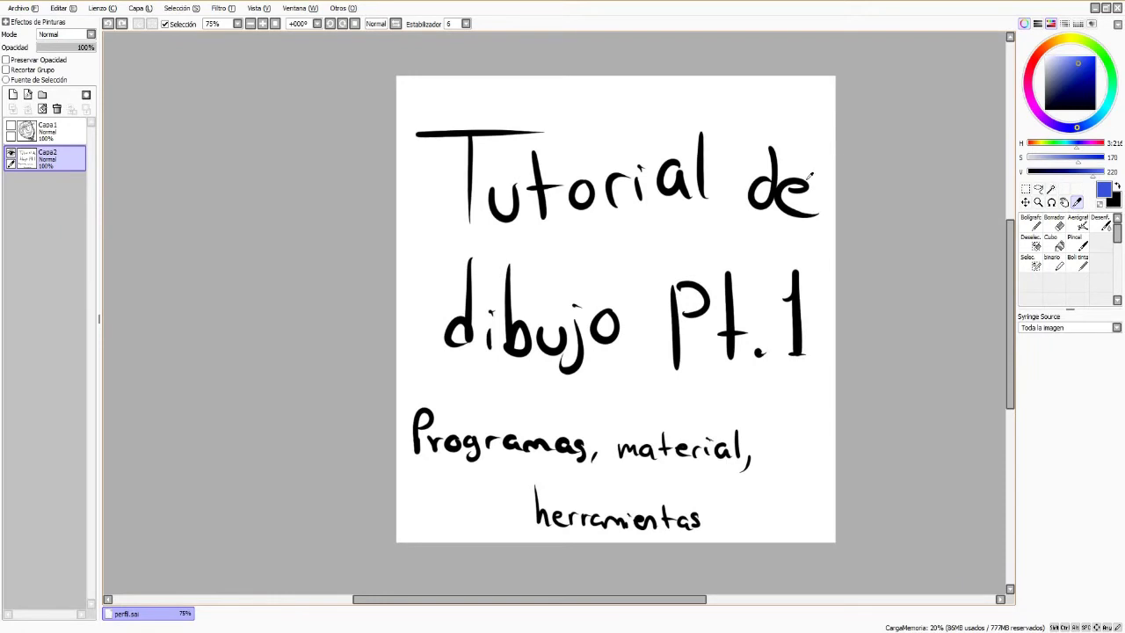
left_click(774, 180)
left_click(911, 180)
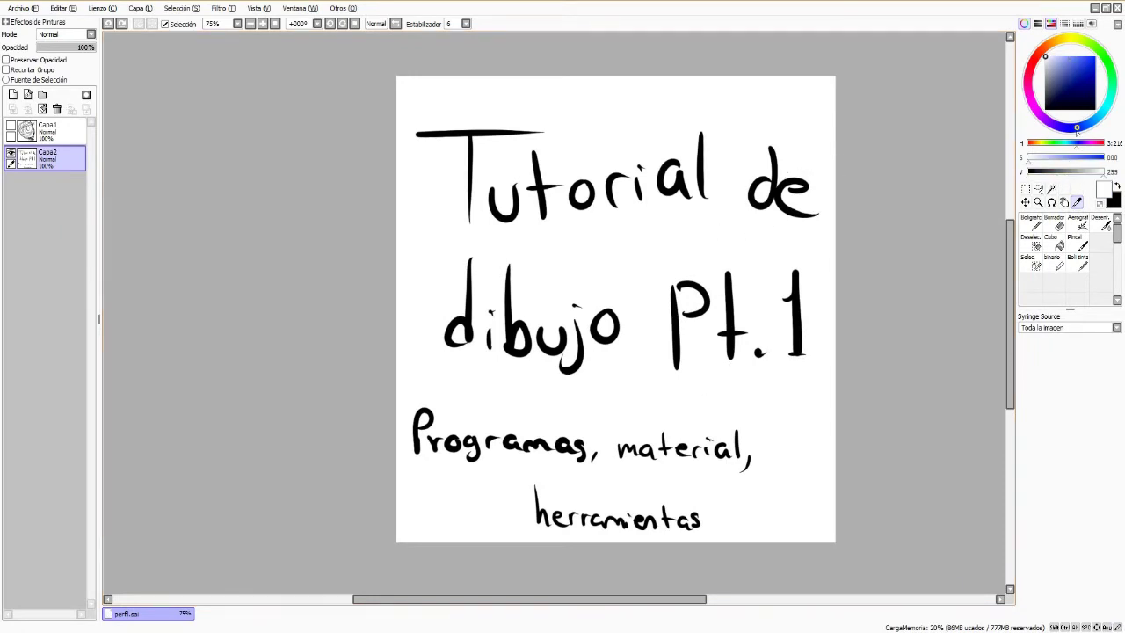
left_click(1078, 96)
left_click(1036, 222)
left_click_drag(746, 255, 809, 264)
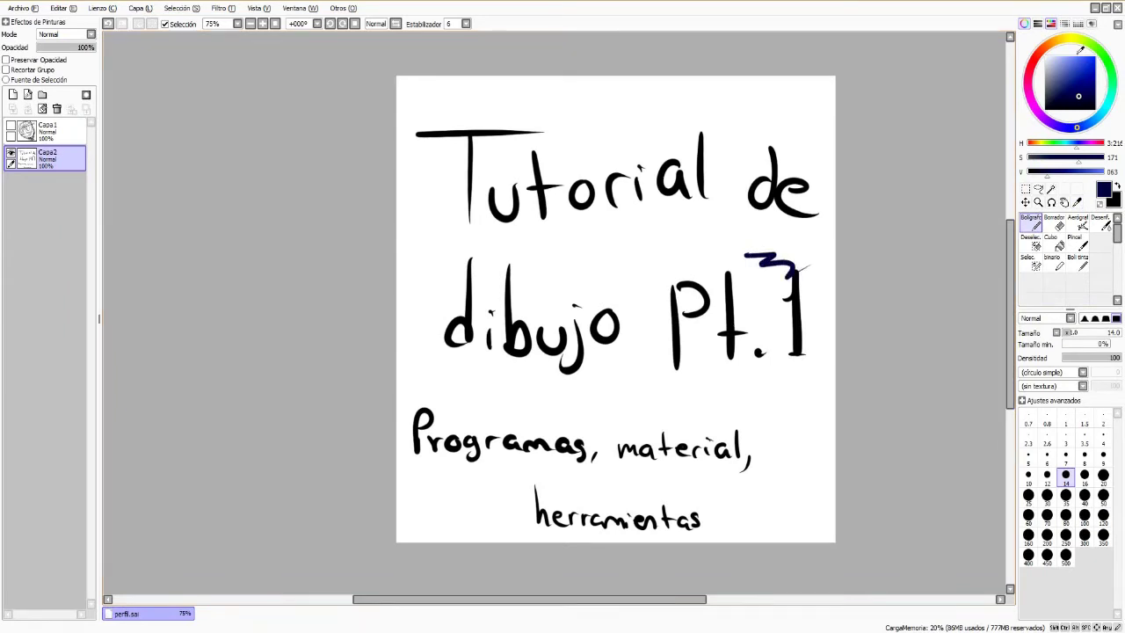
Draw dark red and orange test strokes near the title, then undo them
left_click(1051, 41)
mouse_move(675, 209)
left_mouse_down()
mouse_move(717, 216)
mouse_move(650, 271)
left_mouse_up()
left_click(1083, 62)
left_click_drag(785, 195, 819, 259)
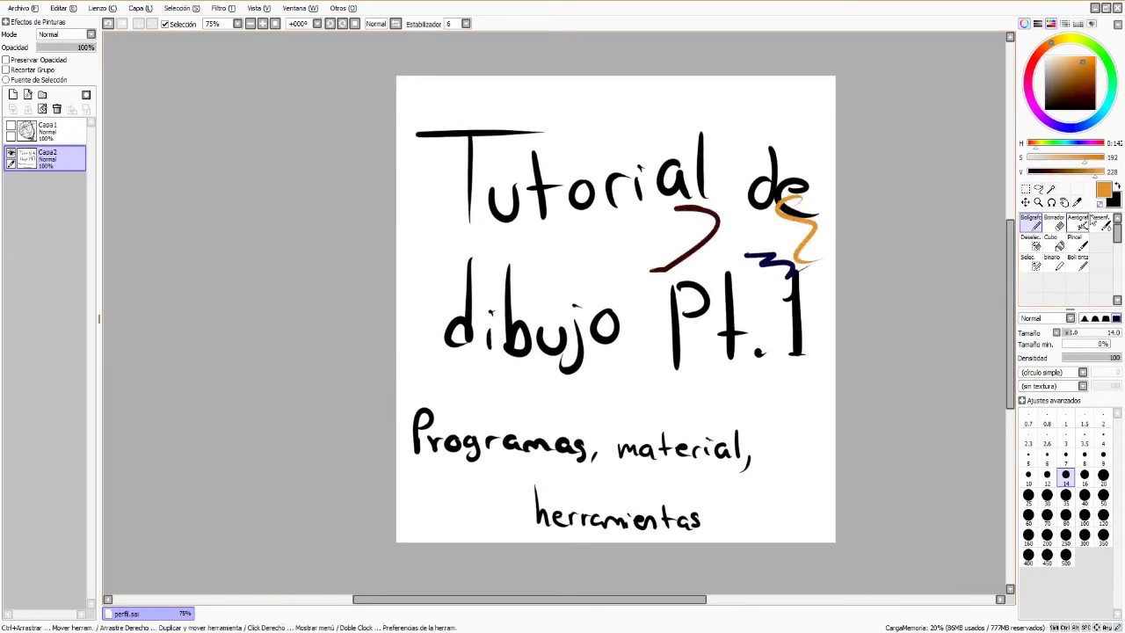
left_click_drag(520, 344, 519, 338)
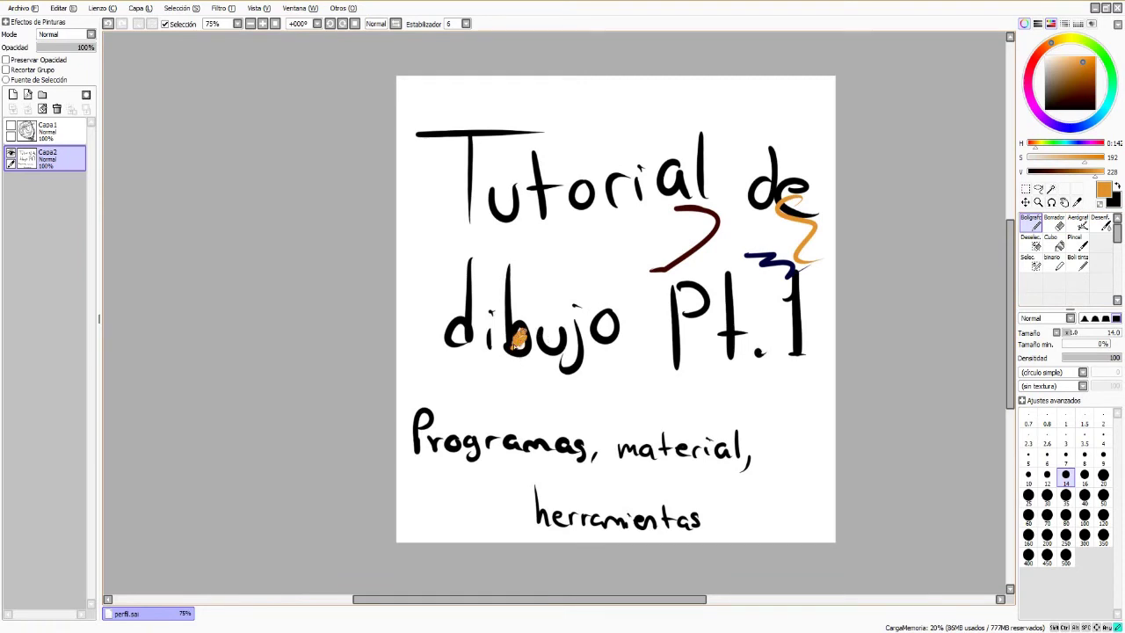
left_click(1078, 202)
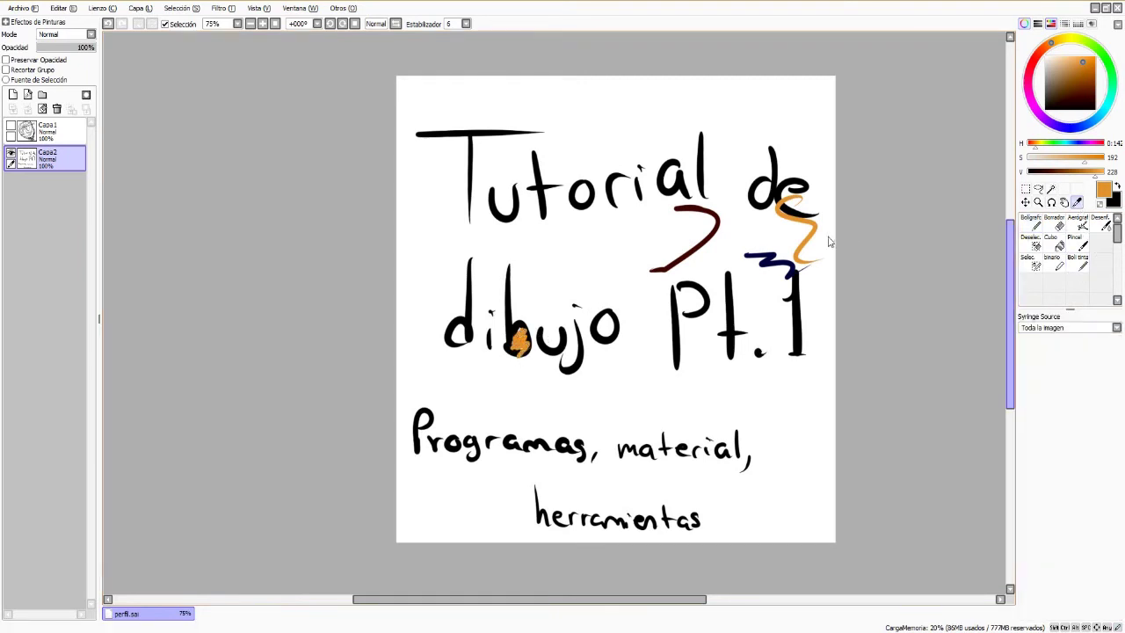
left_click(1033, 224)
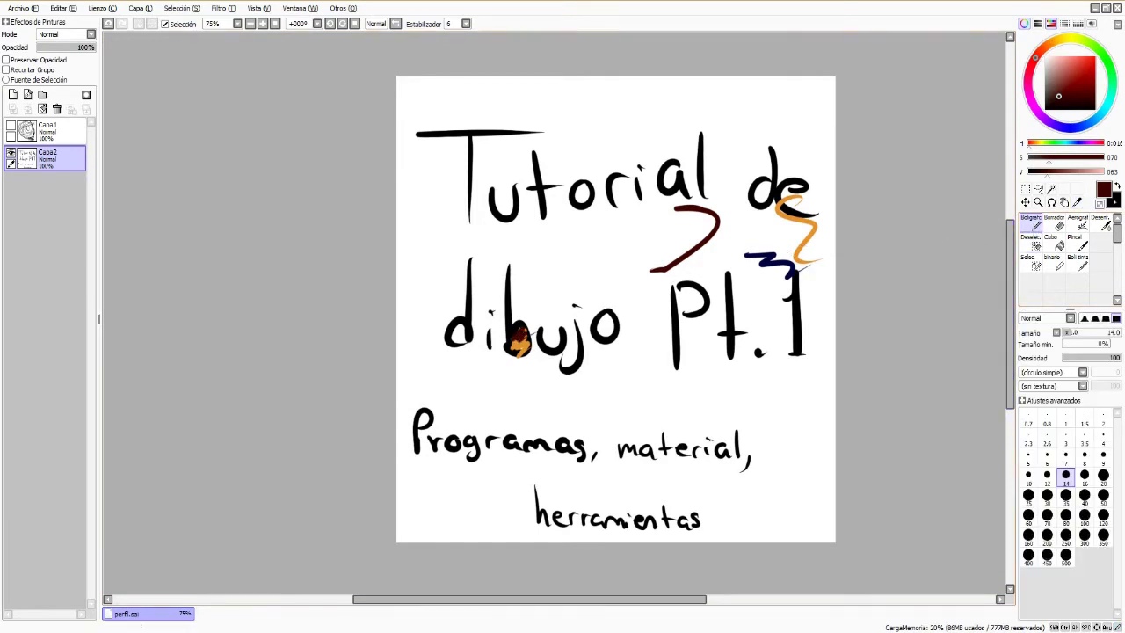
key("ctrl+z")
key("ctrl+z")
key("ctrl+z")
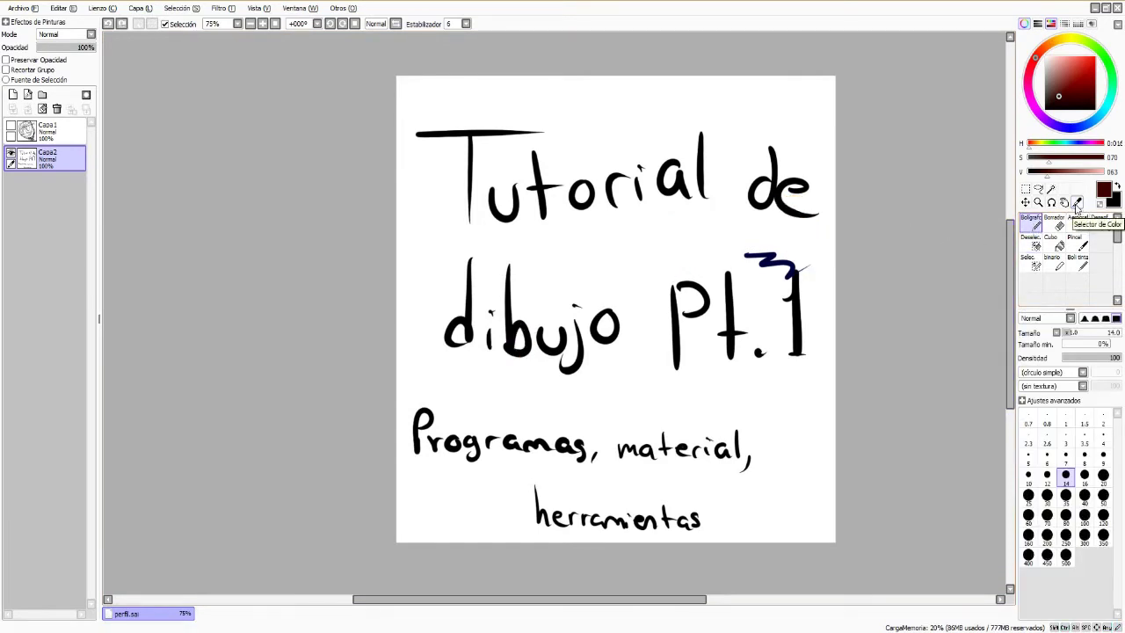
left_click_drag(1119, 230, 1117, 273)
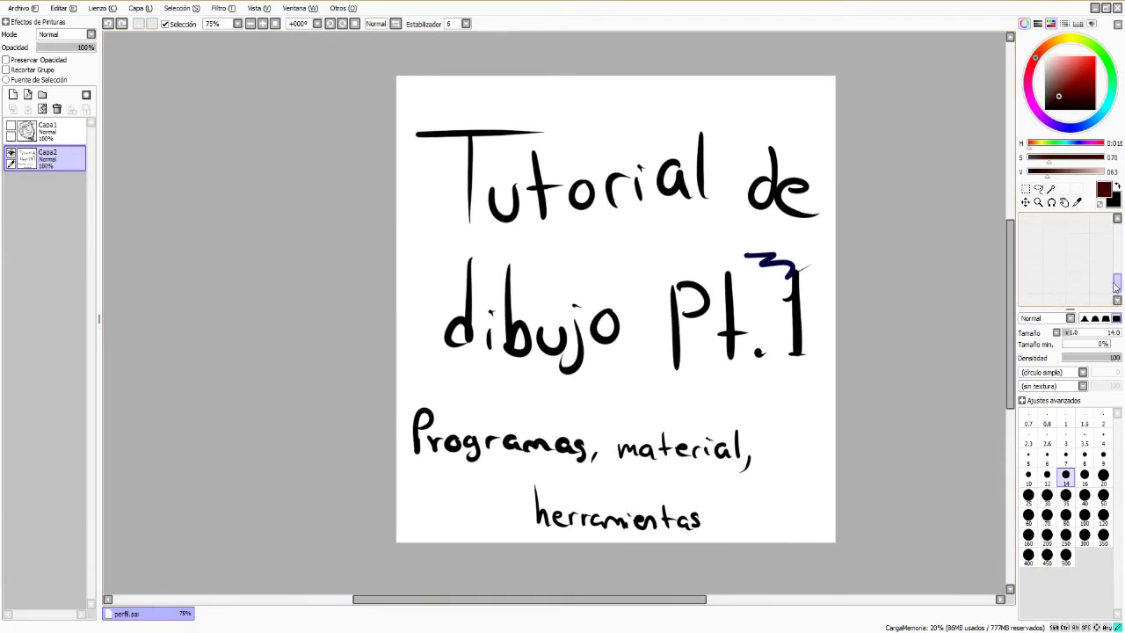
left_click_drag(1117, 286, 1117, 233)
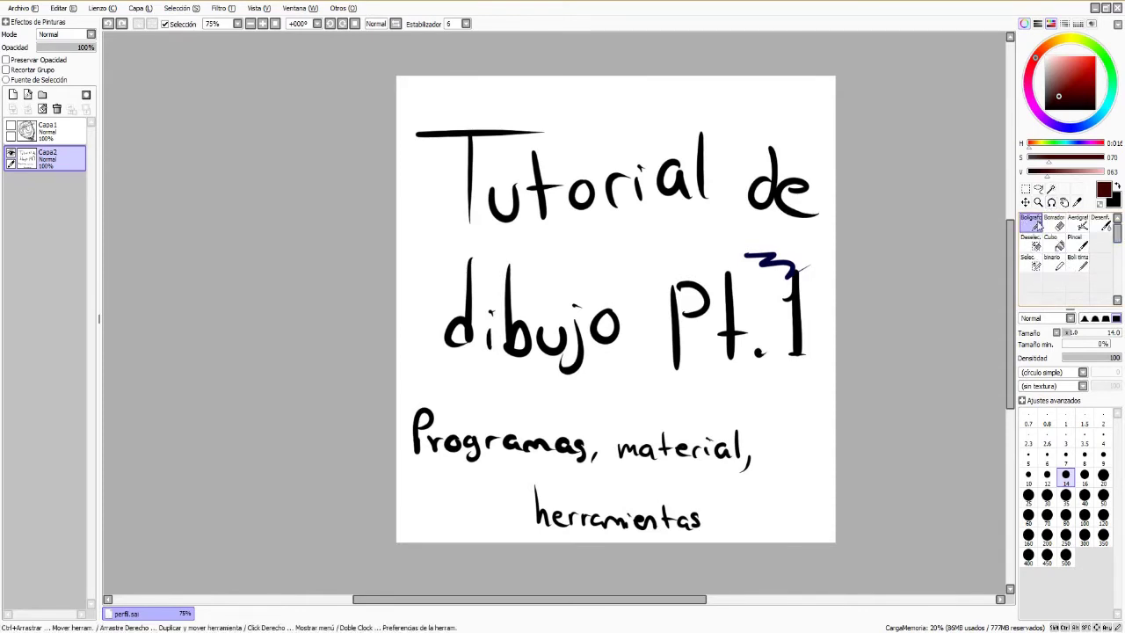
Try the eraser, airbrush, blur and fill tools, then undo the navy scribble beside the '1'
left_click(1059, 225)
left_click(1082, 225)
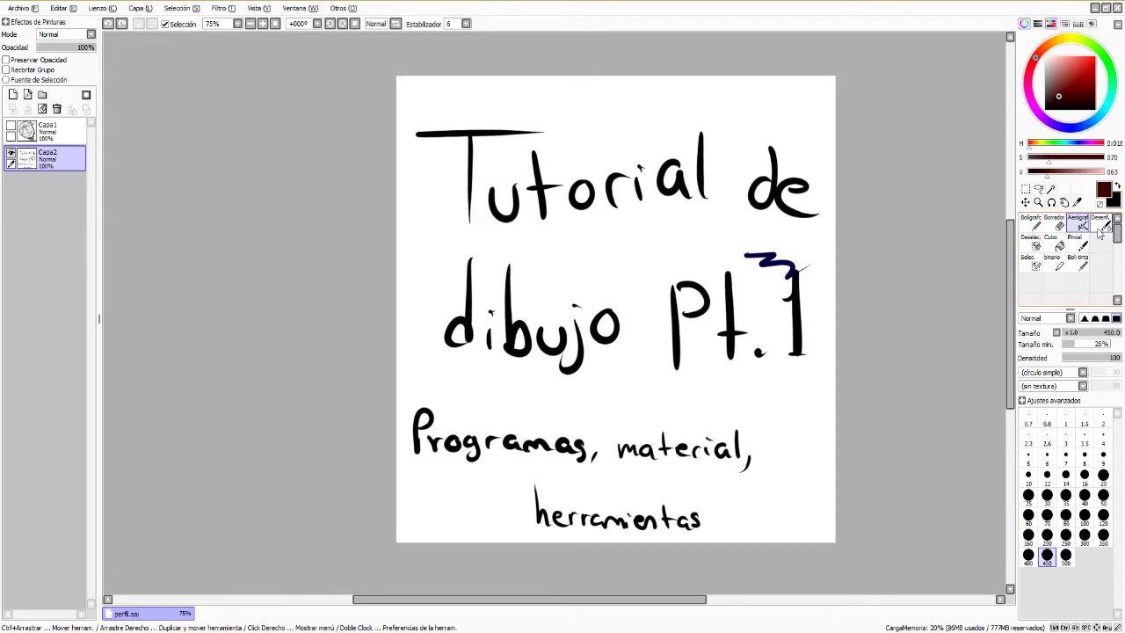
left_click(1101, 229)
left_click(1076, 248)
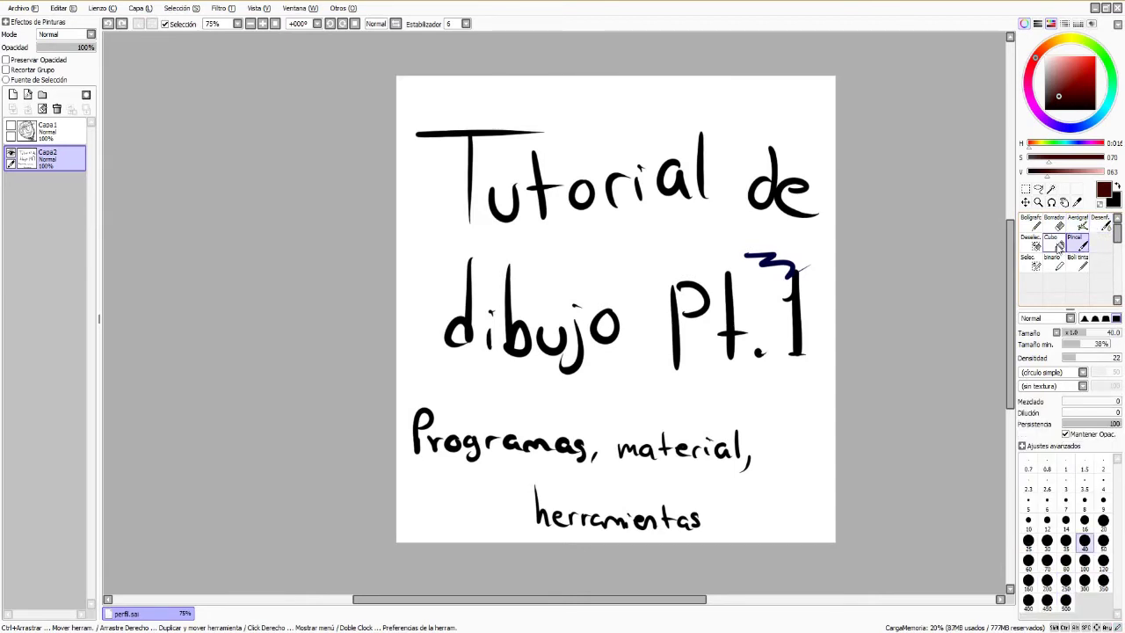
left_click(1057, 244)
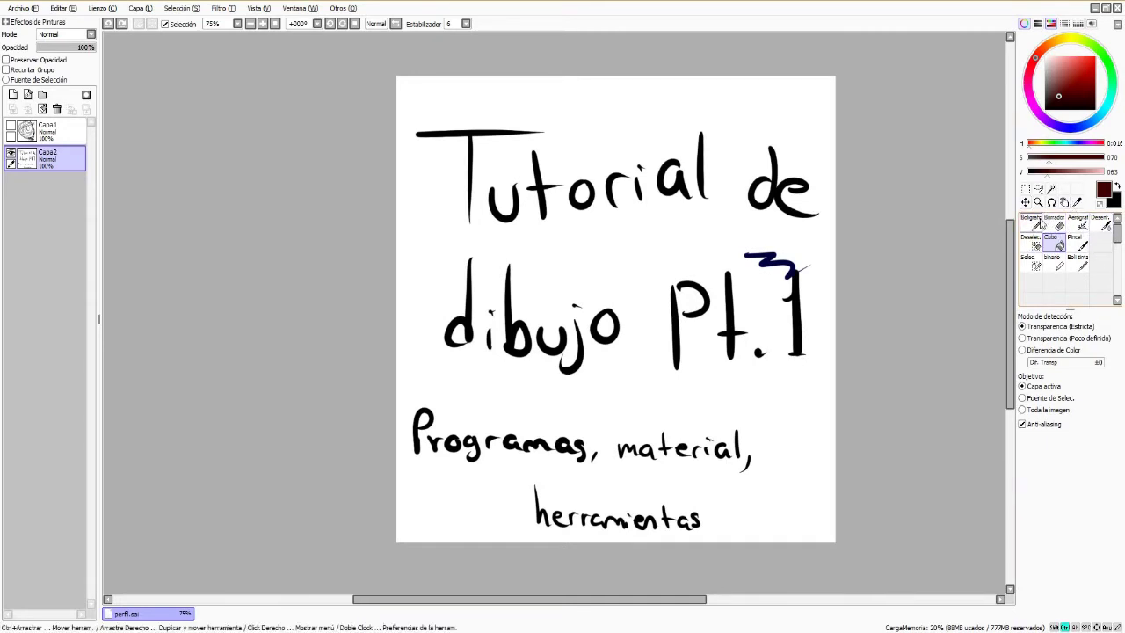
key("ctrl+z")
left_click(1033, 224)
Test a black pen stroke above 'de' and airbrush hatching under it, undoing both
left_click_drag(1052, 177, 990, 136)
left_click_drag(722, 127, 778, 111)
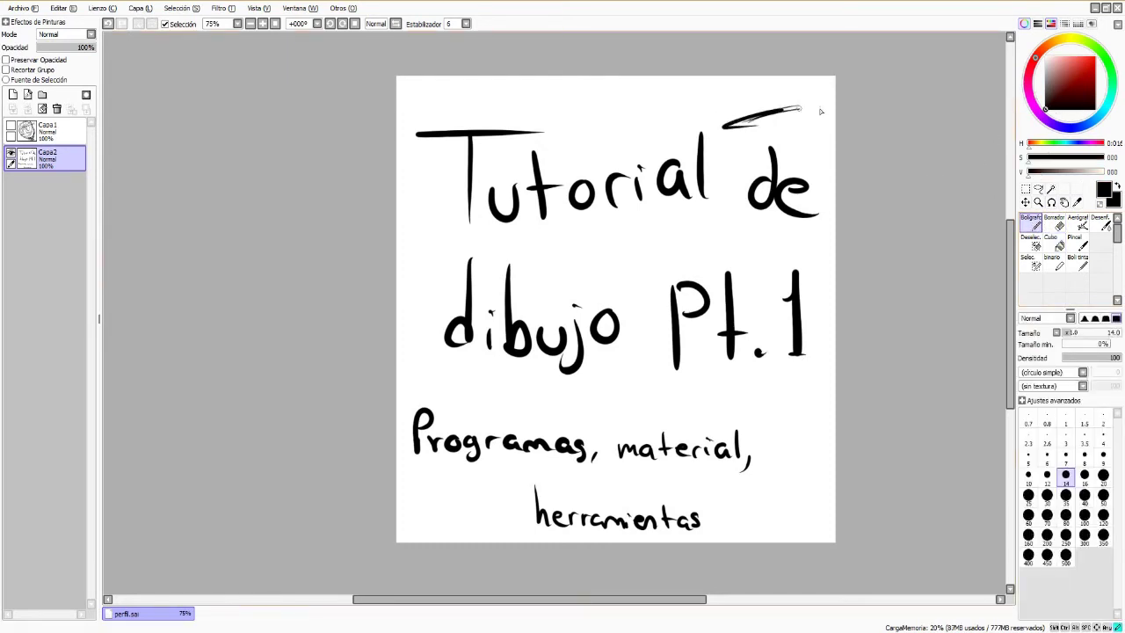
key("ctrl+z")
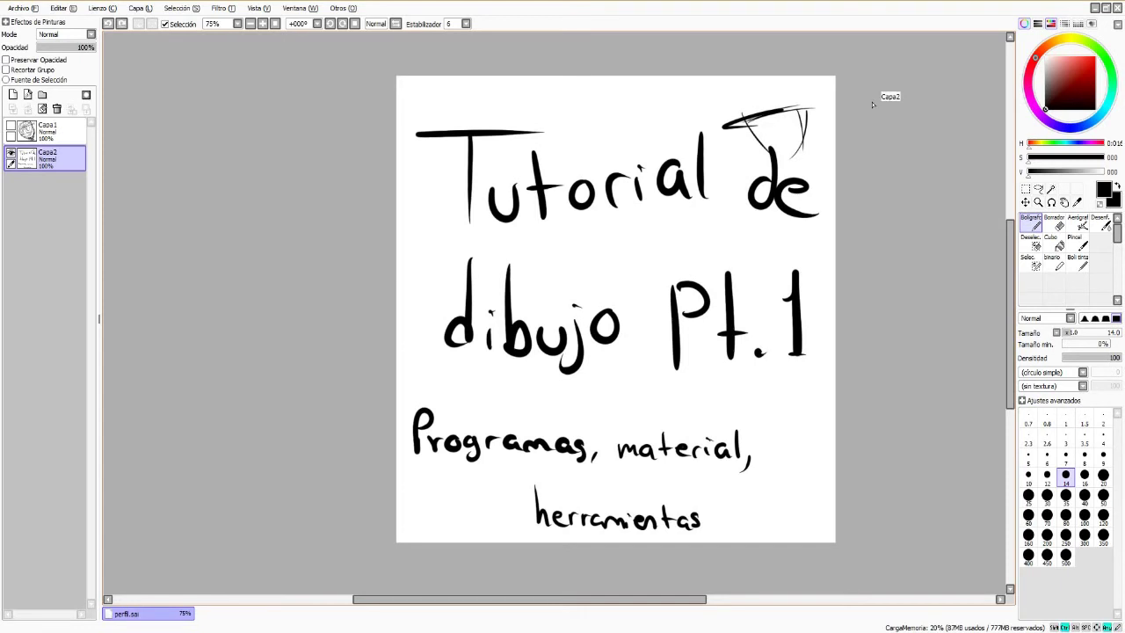
key("ctrl+z")
key("ctrl+z")
key("ctrl+z")
key("ctrl+z")
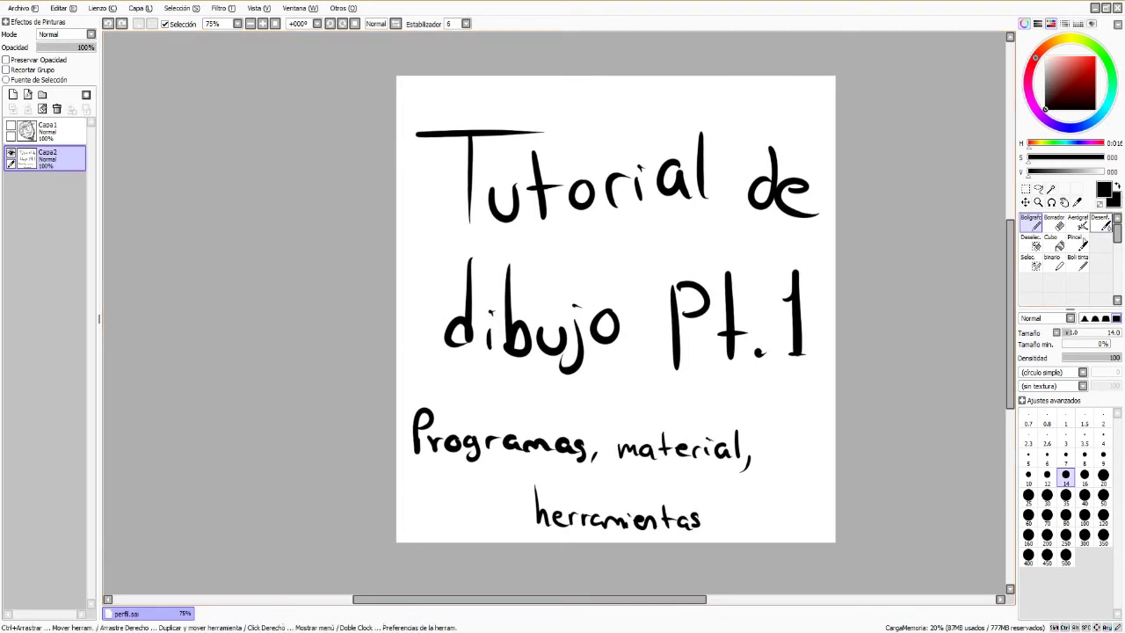
left_click(1059, 225)
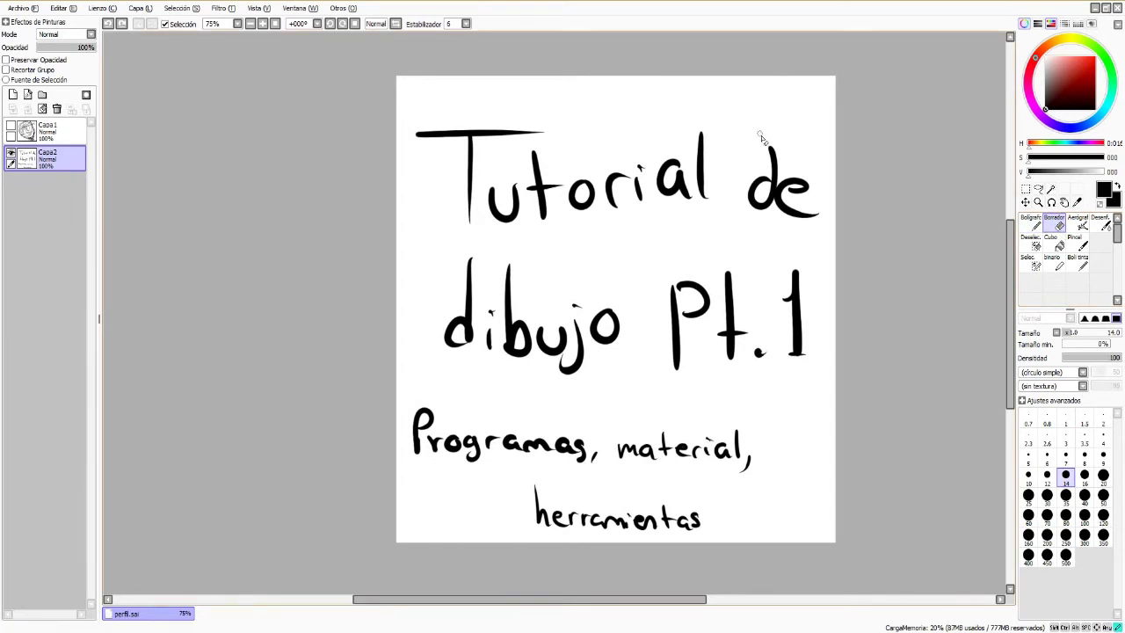
left_click(1082, 225)
left_click_drag(623, 261, 774, 220)
left_click_drag(686, 248, 818, 242)
left_click_drag(716, 264, 812, 236)
key("ctrl+z")
key("ctrl+z")
key("ctrl+z")
key("ctrl+z")
key("ctrl+z")
key("ctrl+z")
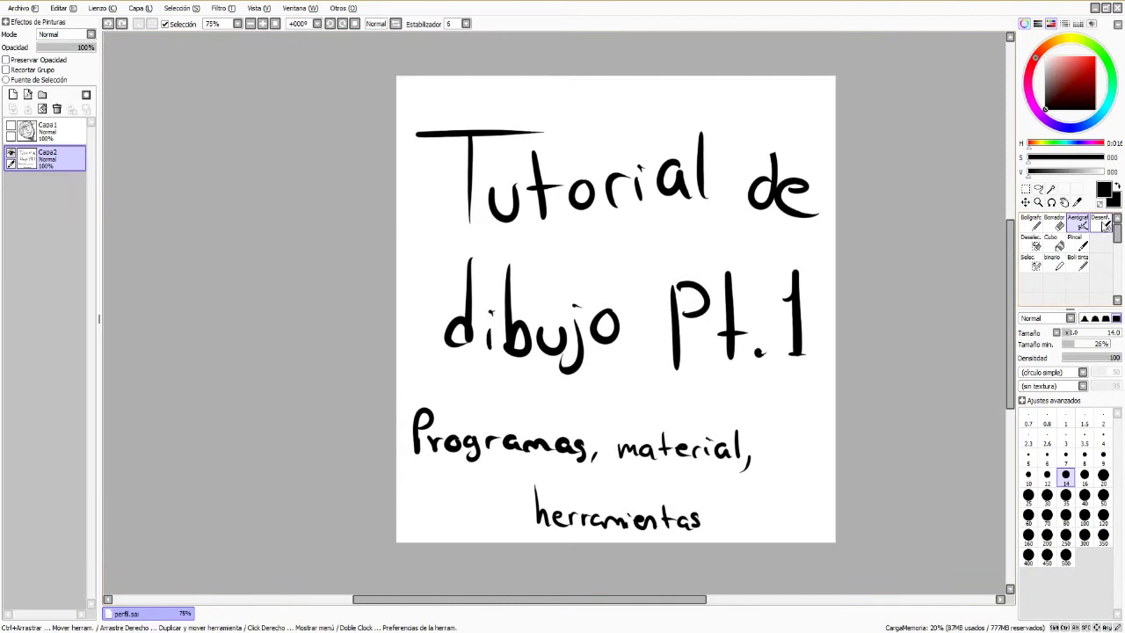
Airbrush dark red hatching under 'ial' with blue strokes over it
left_click(1076, 81)
mouse_move(633, 249)
left_mouse_down()
mouse_move(736, 223)
mouse_move(712, 220)
left_mouse_up()
left_click_drag(1112, 107, 1098, 116)
mouse_move(661, 229)
left_mouse_down()
mouse_move(664, 217)
mouse_move(717, 212)
mouse_move(708, 218)
left_mouse_up()
left_click(1100, 221)
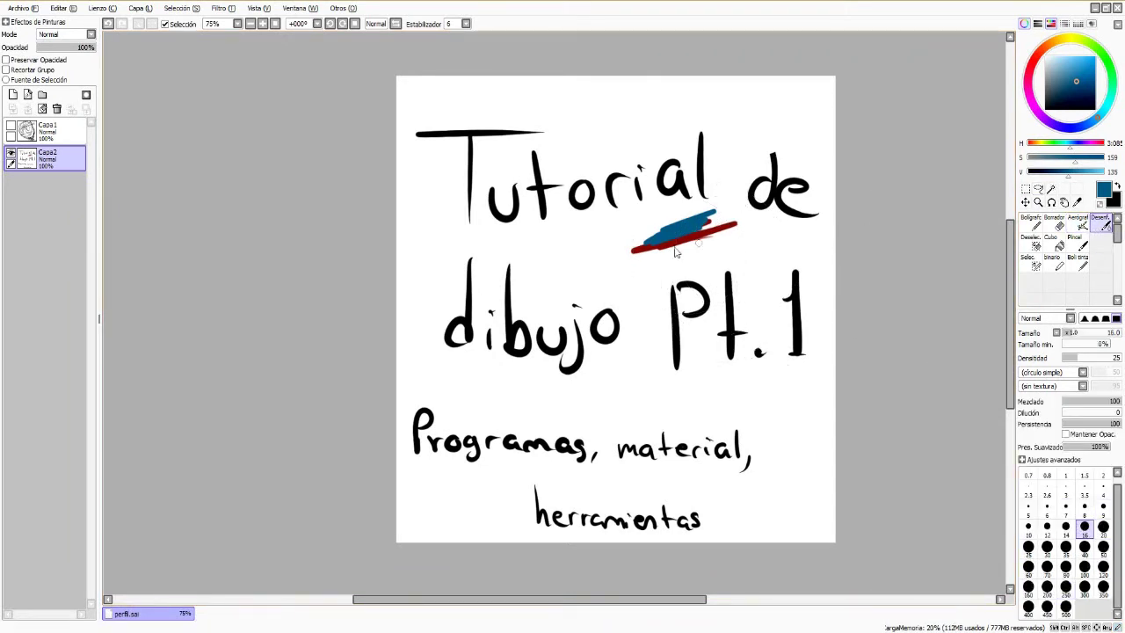
Blur the red and blue marks under 'ial' at size 70, then undo the blur
left_click(1065, 527)
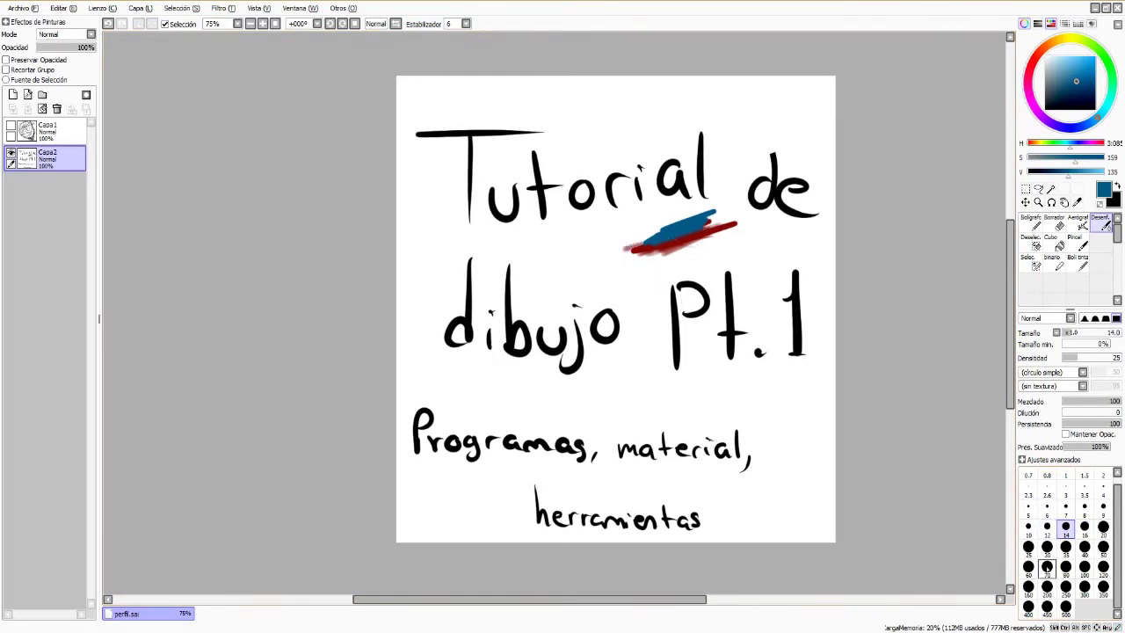
left_click(1046, 567)
mouse_move(704, 250)
left_mouse_down()
mouse_move(615, 248)
mouse_move(721, 233)
mouse_move(667, 245)
left_mouse_up()
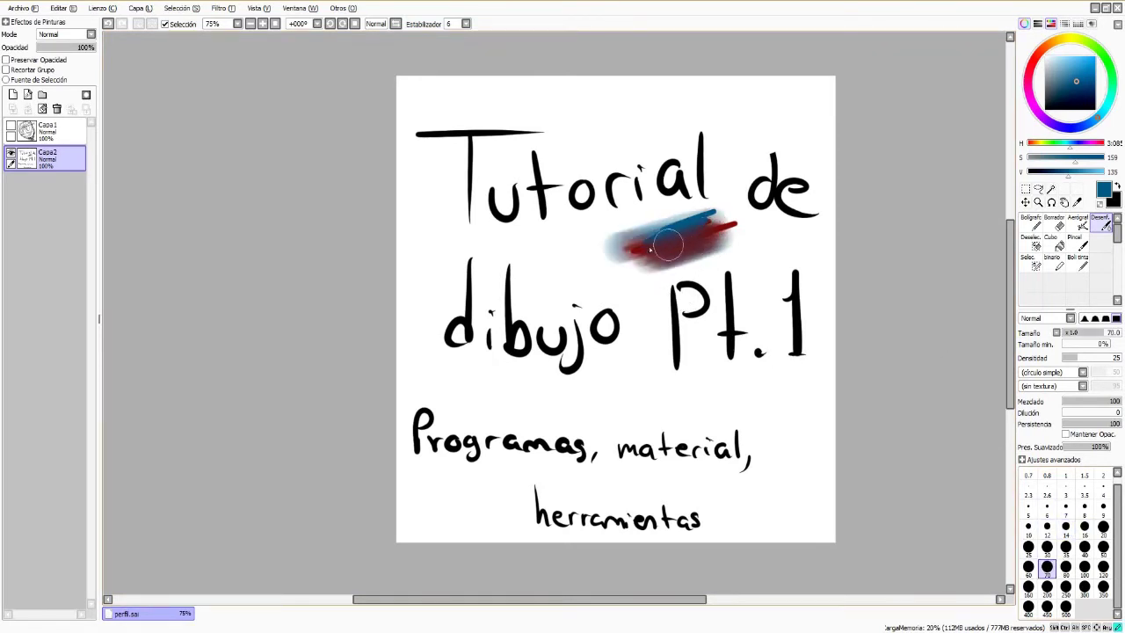
key("ctrl+z")
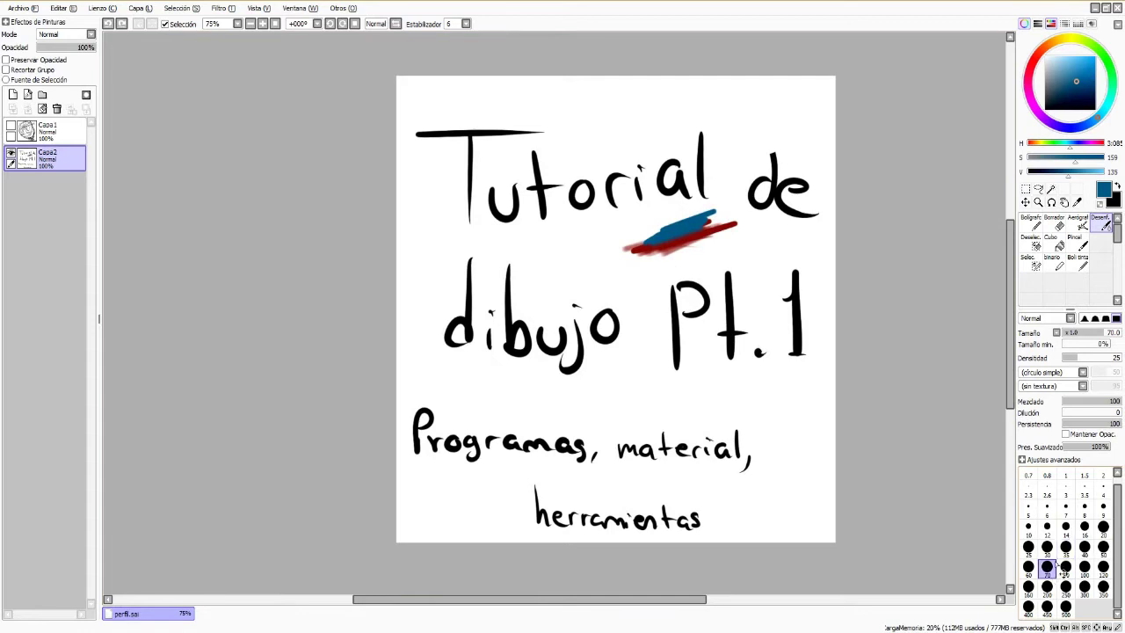
Blend the red and blue strokes with a size-14 blur, then undo to clear them
left_click(1066, 527)
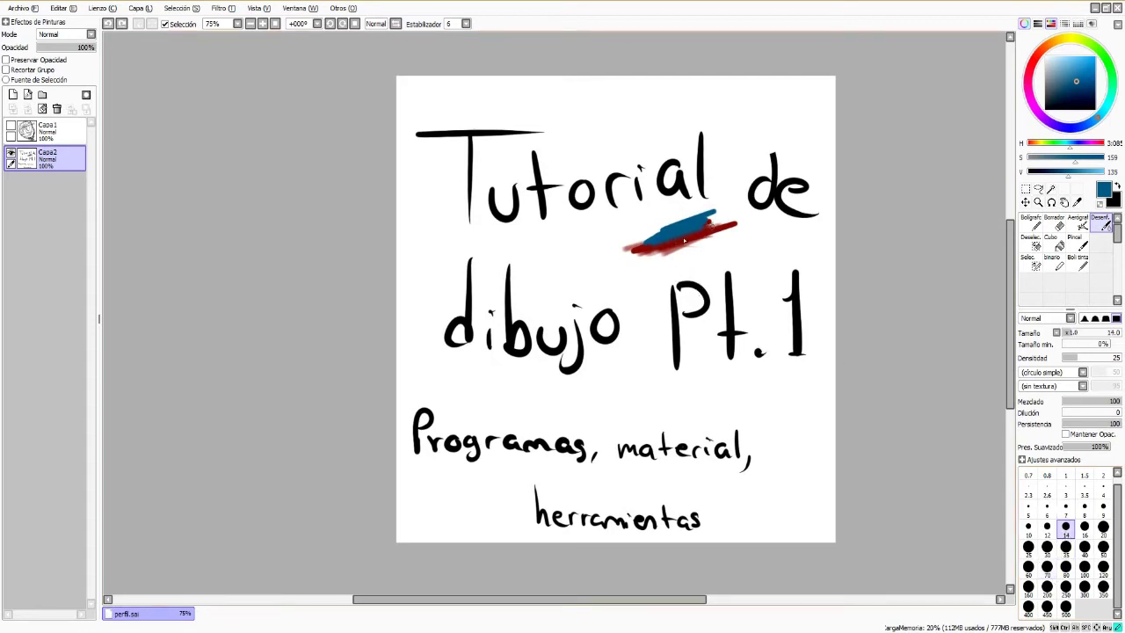
left_click_drag(677, 242, 700, 220)
scroll(708, 231, "up", 3)
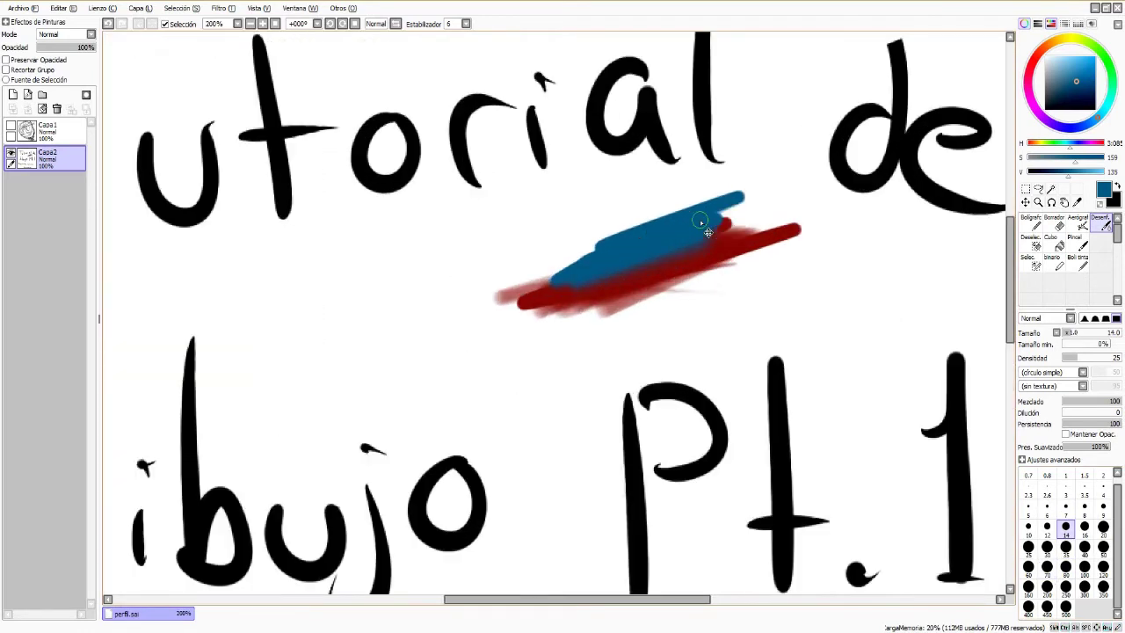
mouse_move(822, 234)
left_mouse_down()
mouse_move(721, 261)
mouse_move(831, 208)
left_mouse_up()
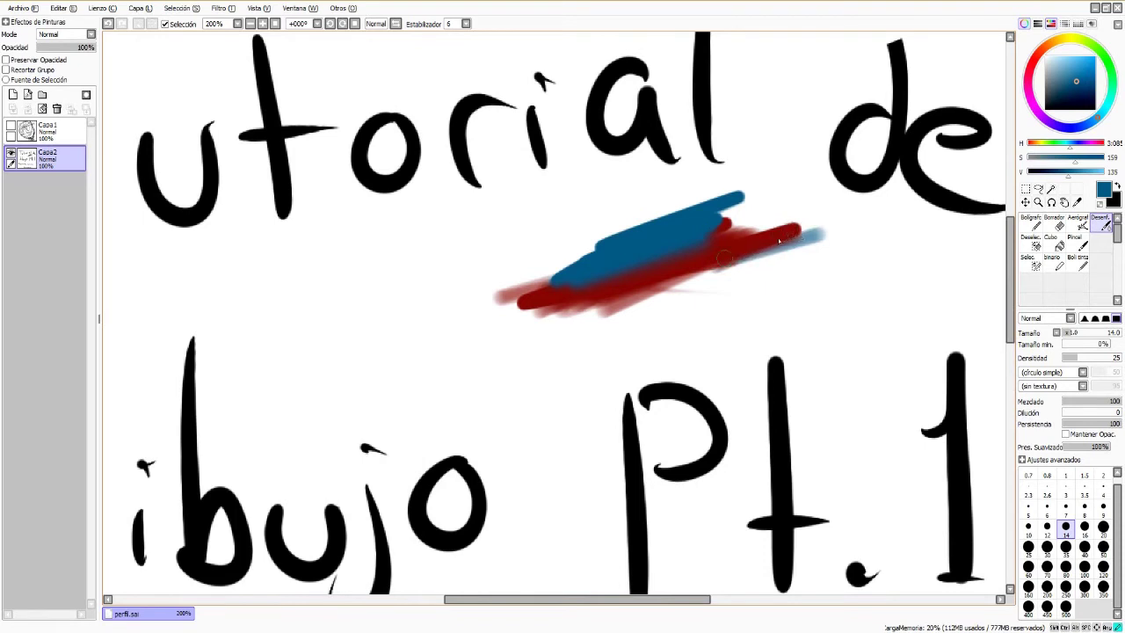
key("ctrl+z")
key("ctrl+z")
key("ctrl+z")
scroll(831, 208, "down", 3)
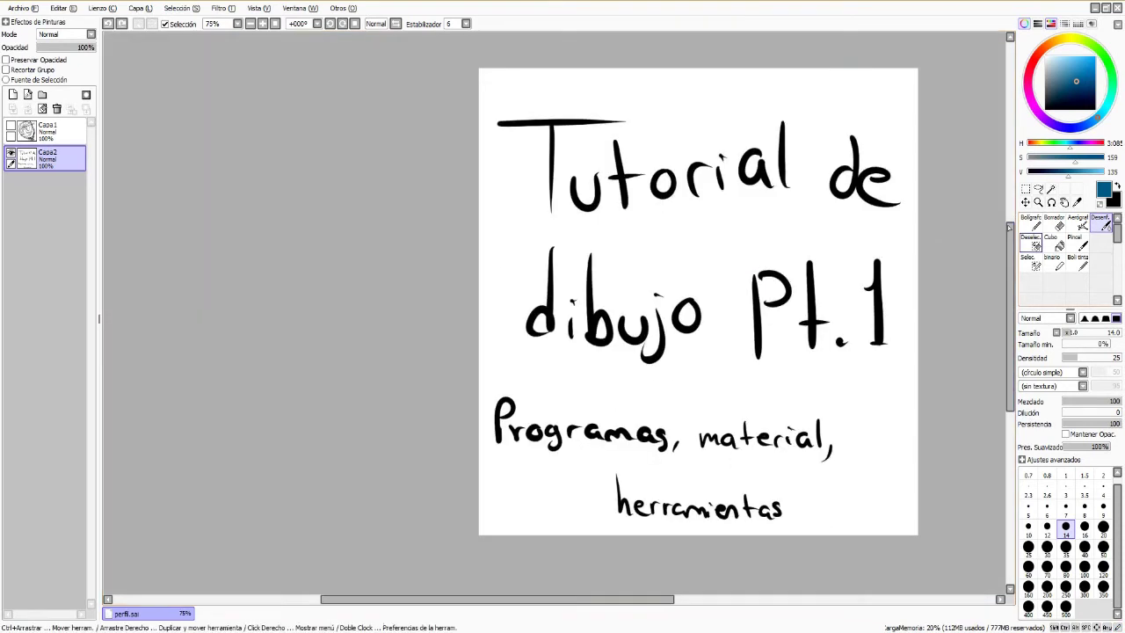
left_click(1031, 243)
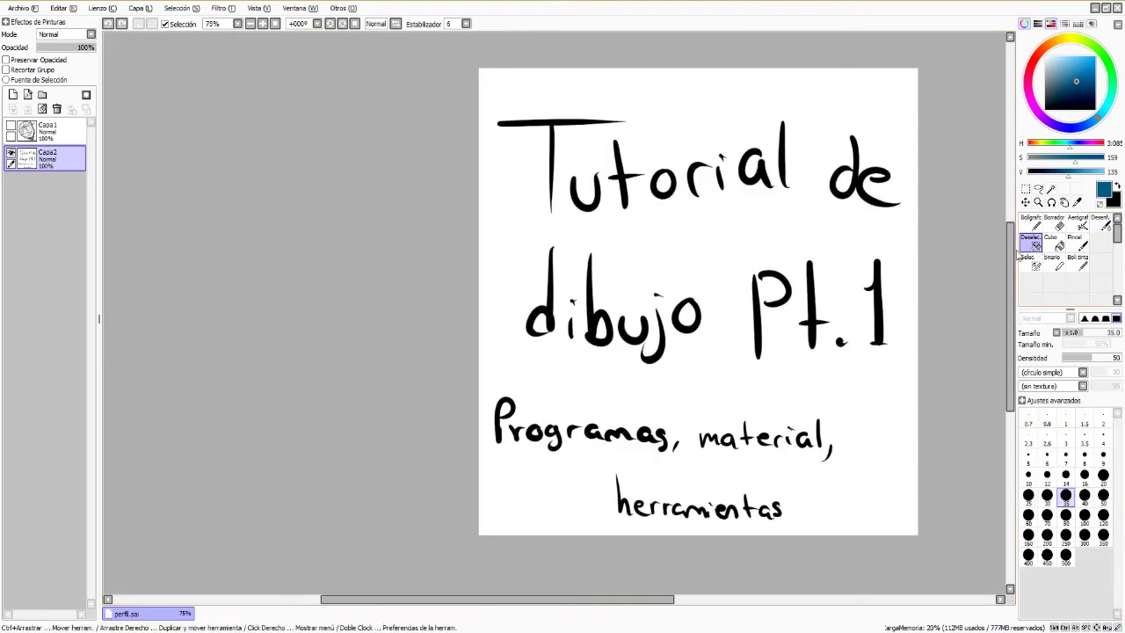
left_click(841, 185)
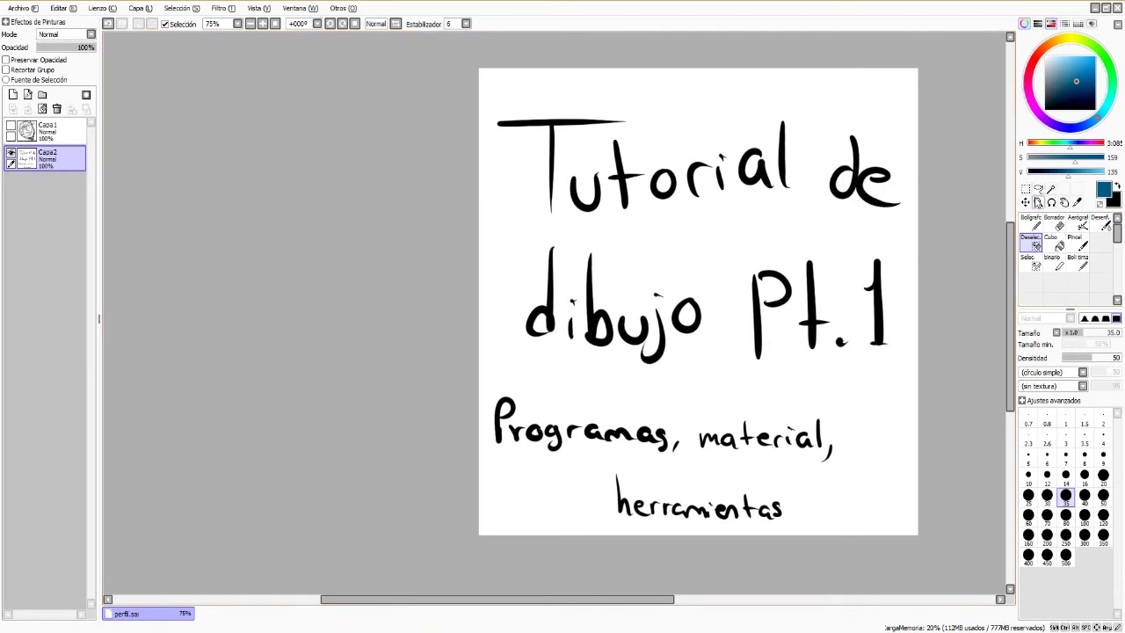
left_click(1026, 189)
left_click_drag(827, 124, 908, 229)
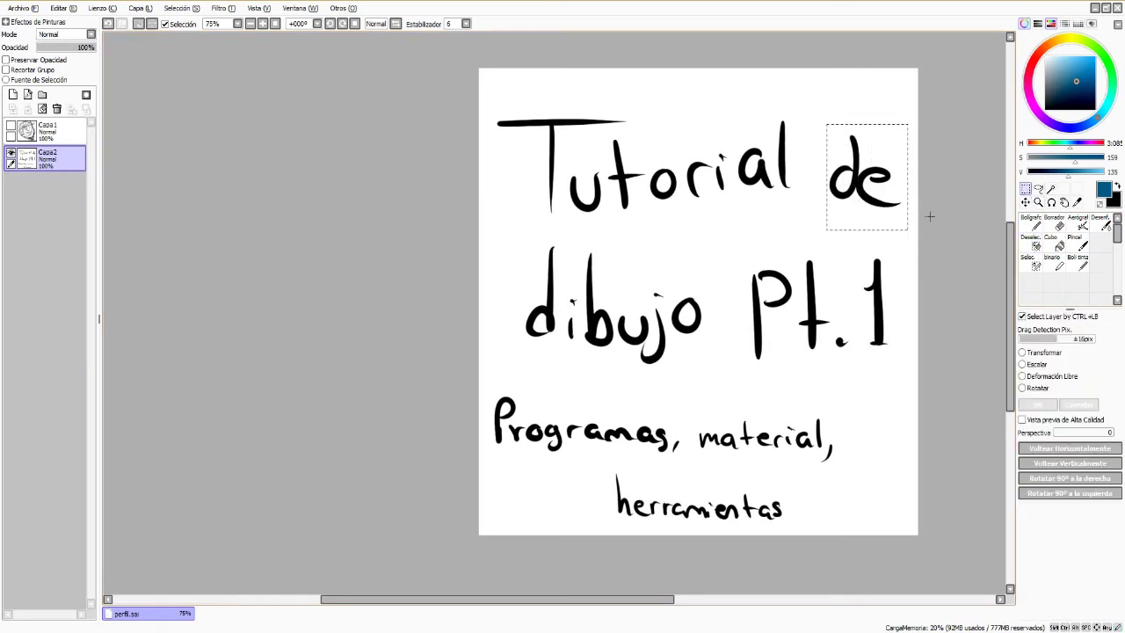
left_click(1031, 242)
left_click_drag(906, 172, 866, 184)
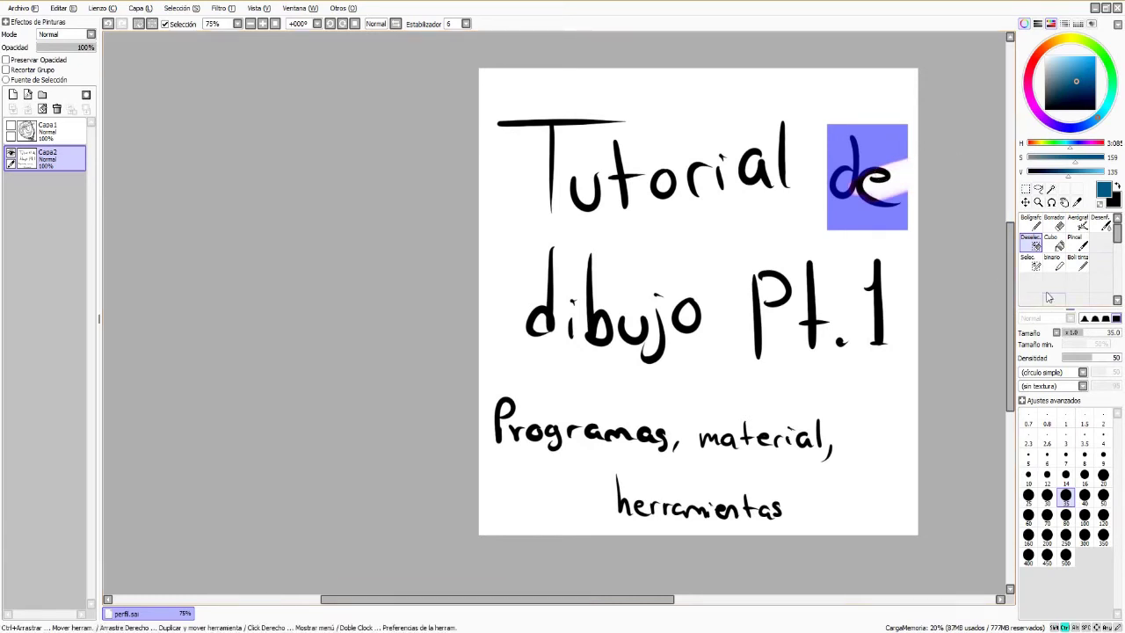
key("ctrl+d")
left_click(1051, 241)
left_click(891, 242)
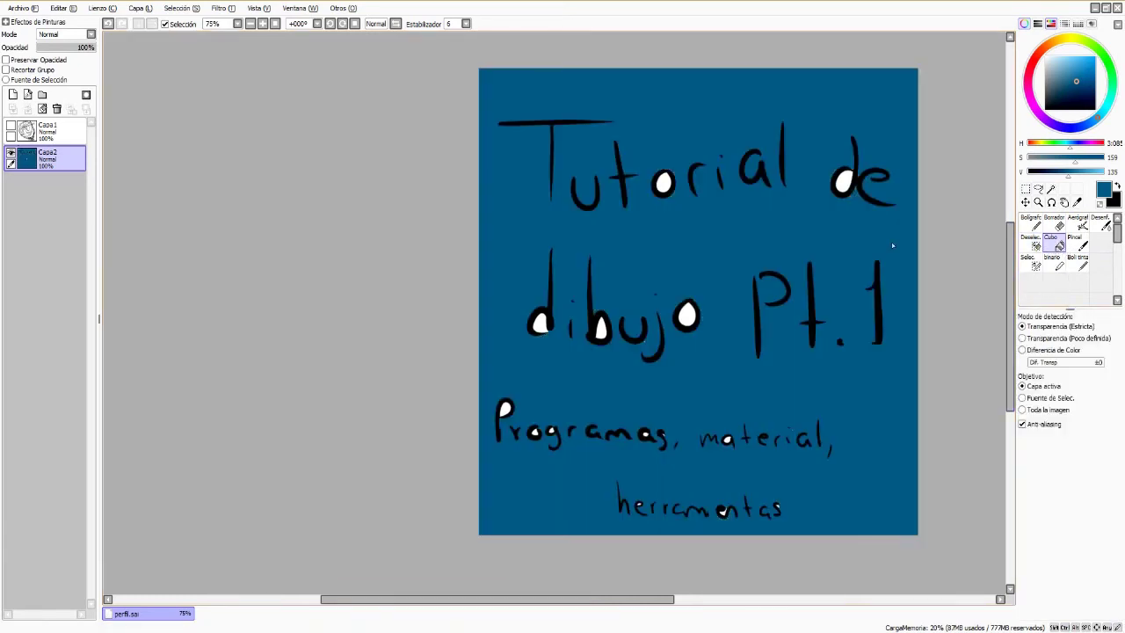
key("ctrl+z")
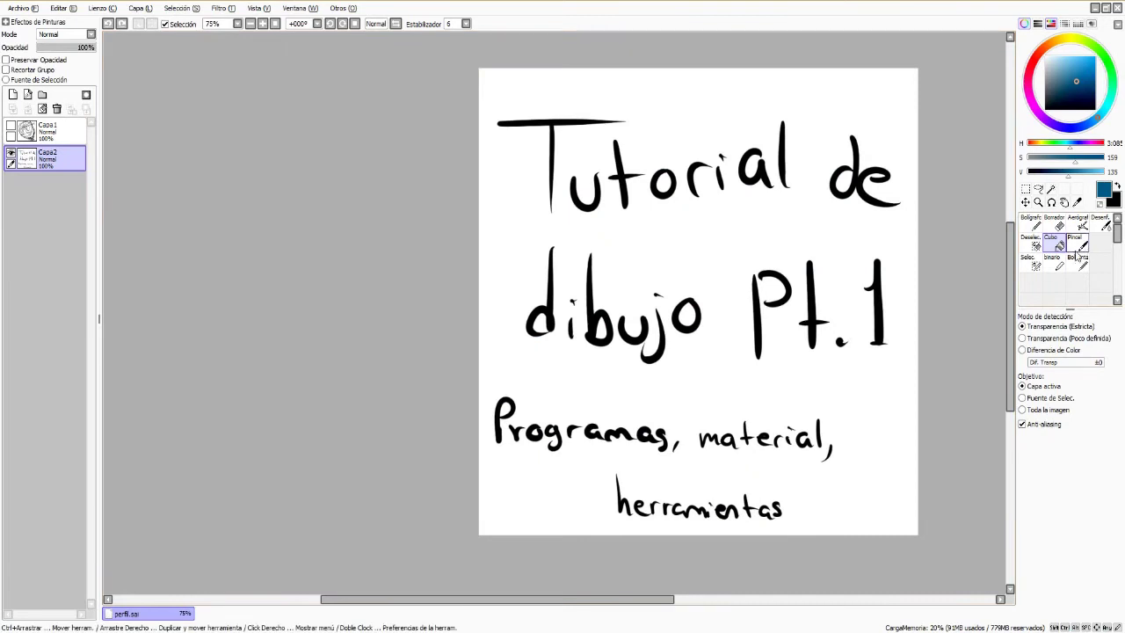
left_click(1075, 244)
left_click_drag(703, 259, 831, 214)
mouse_move(730, 246)
left_mouse_down()
mouse_move(822, 202)
mouse_move(835, 211)
mouse_move(796, 222)
left_mouse_up()
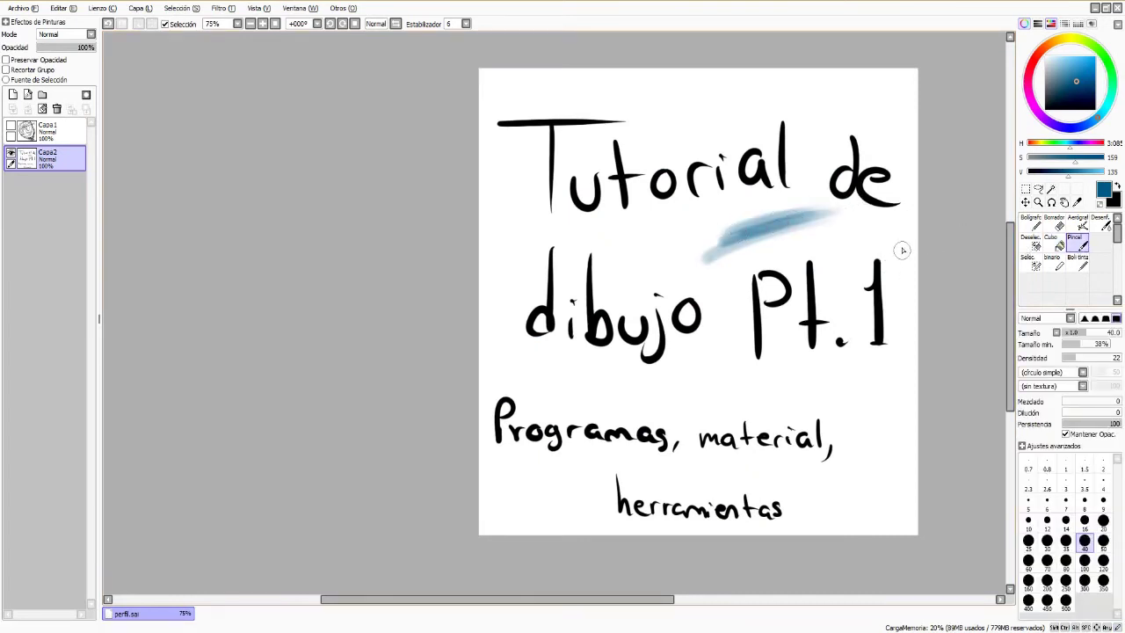
key("ctrl+z")
key("ctrl+z")
key("ctrl+z")
key("ctrl+z")
key("ctrl+z")
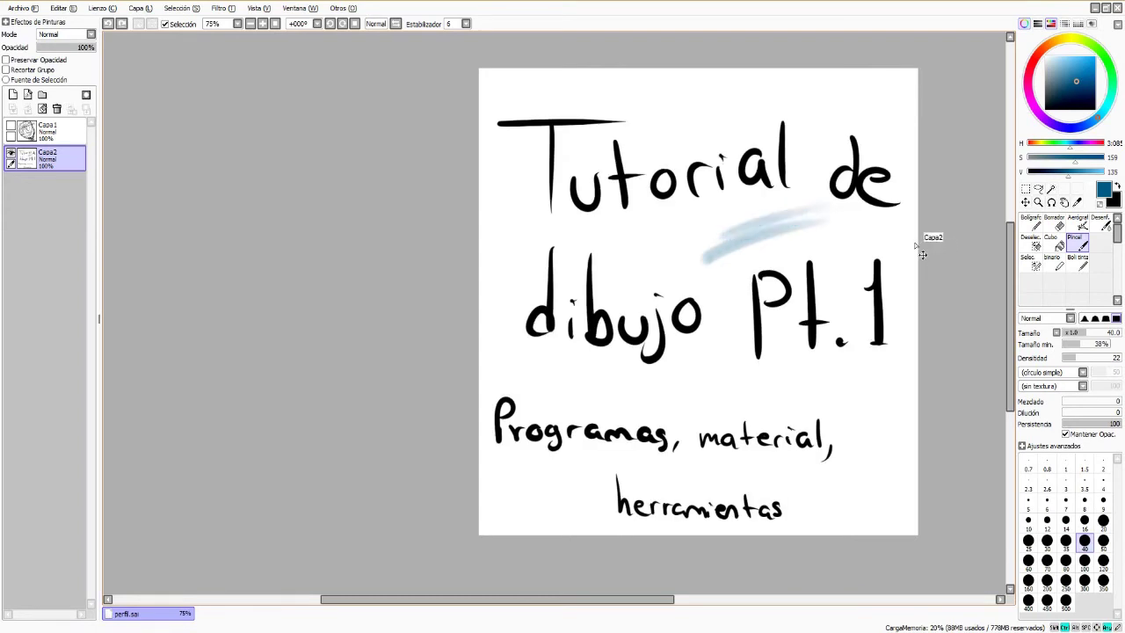
key("ctrl+z")
key("ctrl+z")
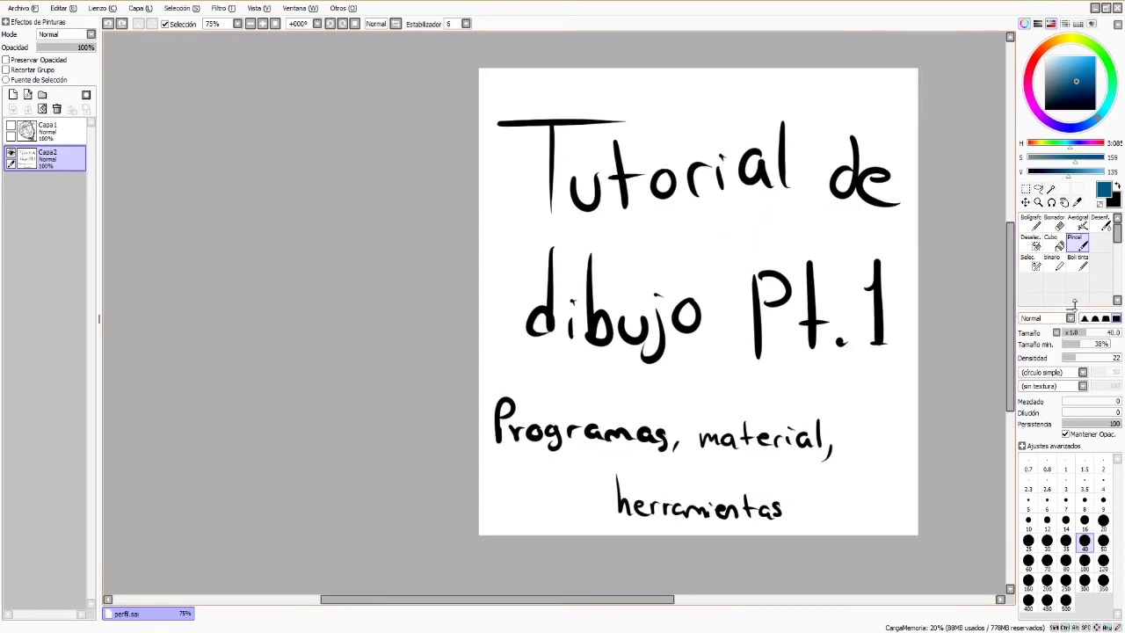
left_click(1070, 317)
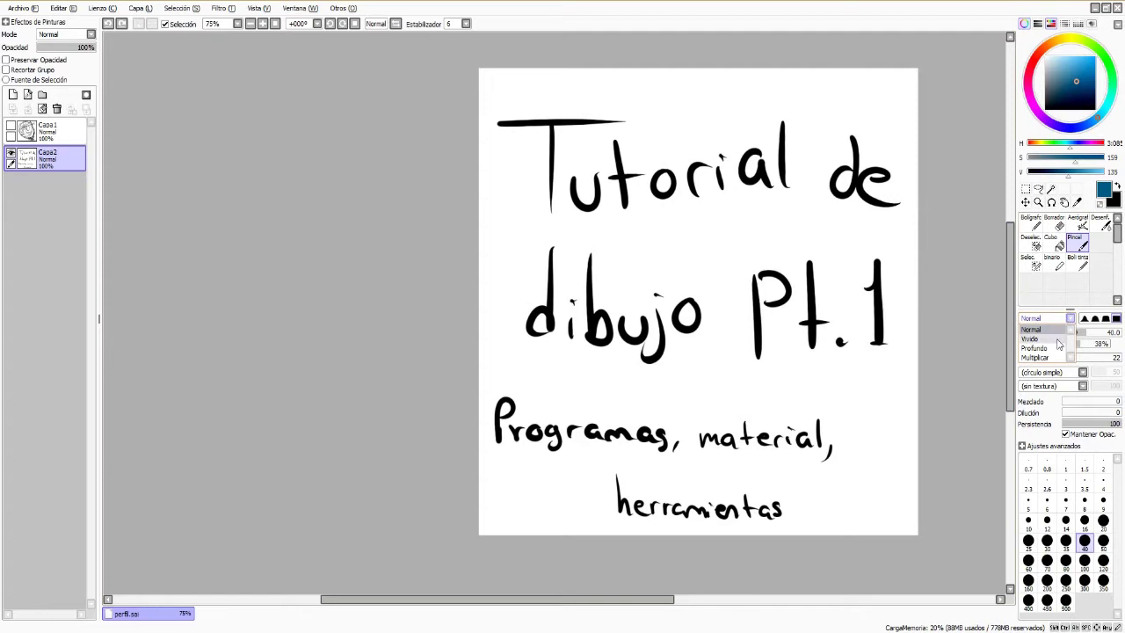
left_click(1072, 322)
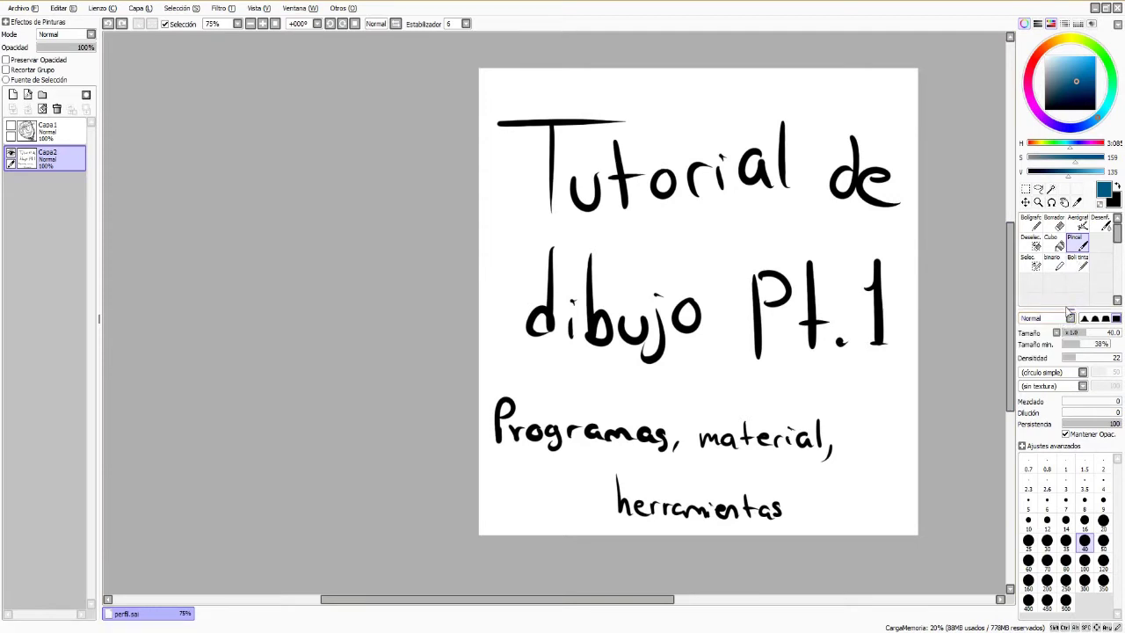
left_click(1070, 326)
left_click(1072, 326)
left_click(1085, 318)
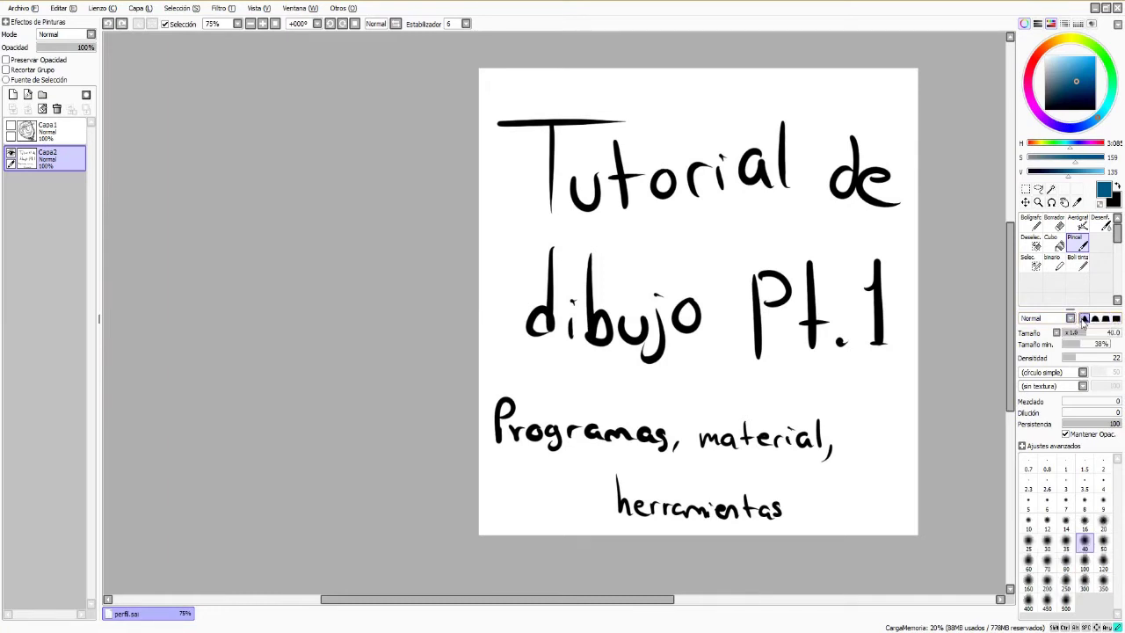
left_click_drag(705, 234, 833, 225)
key("ctrl+z")
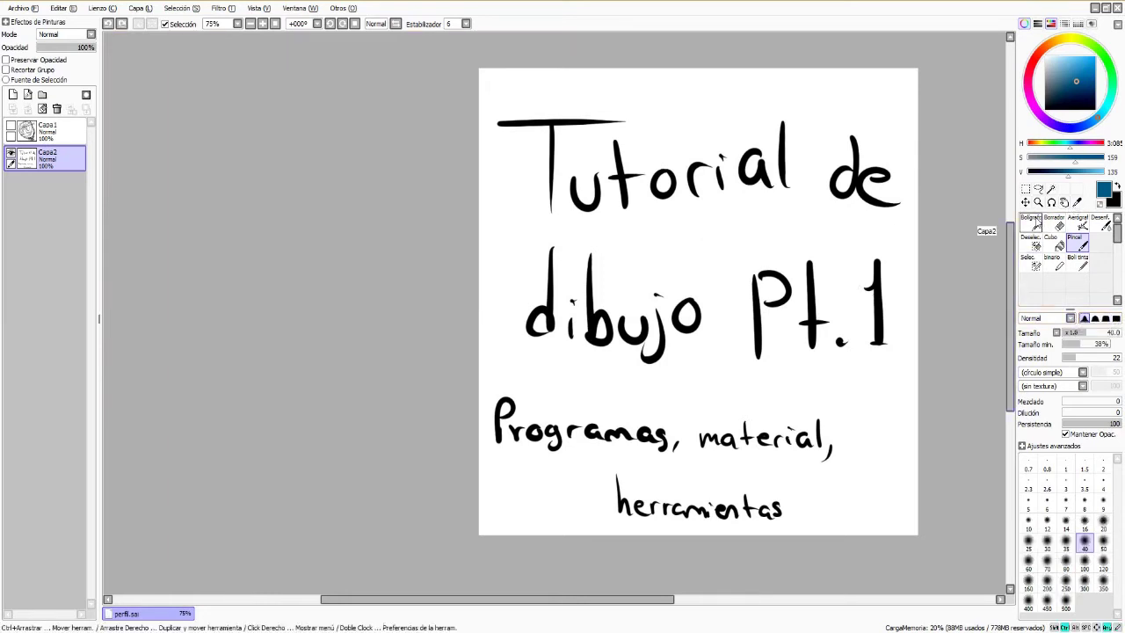
Switch to the pen, test soft and hard edge profiles with underline curves, then undo them
left_click(1031, 222)
left_click(1086, 321)
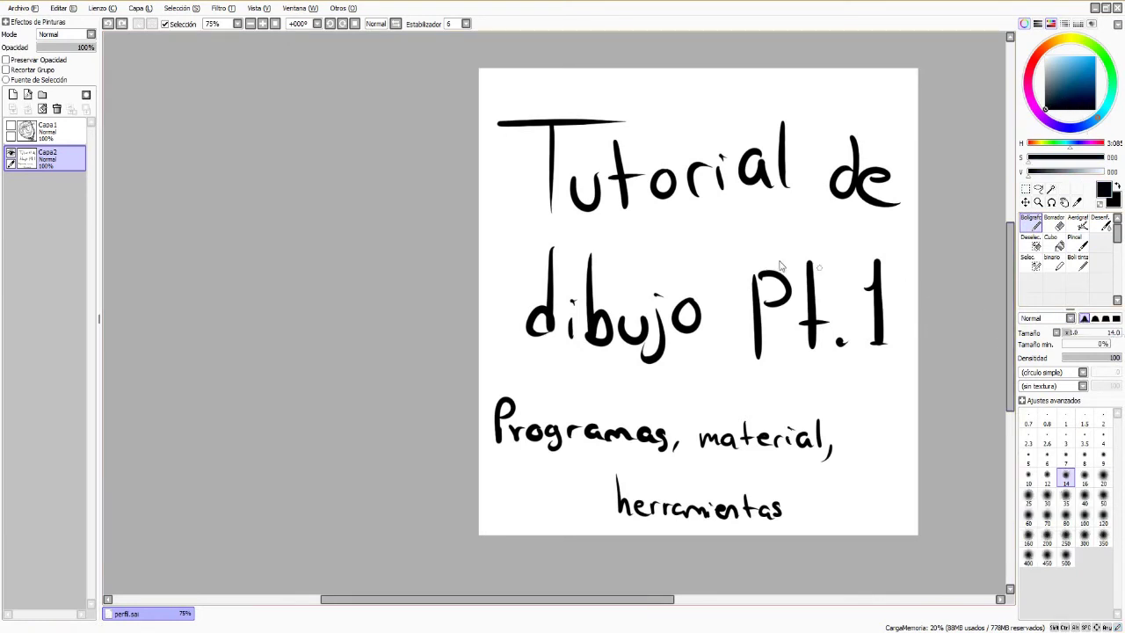
left_click_drag(704, 249, 882, 218)
left_click(1114, 319)
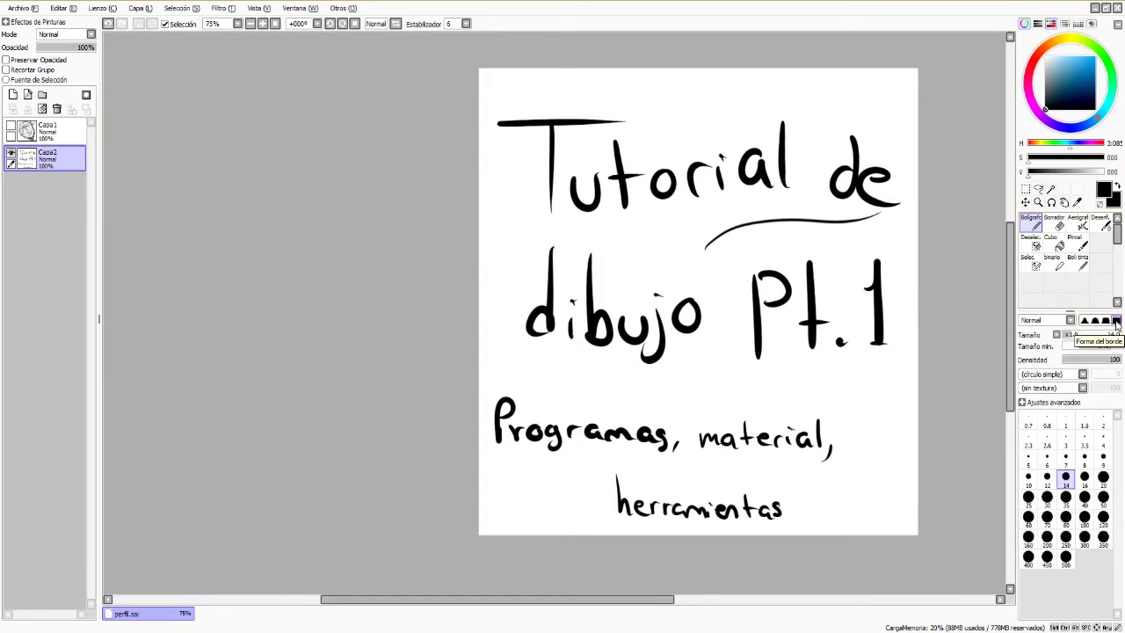
left_click_drag(711, 272, 900, 222)
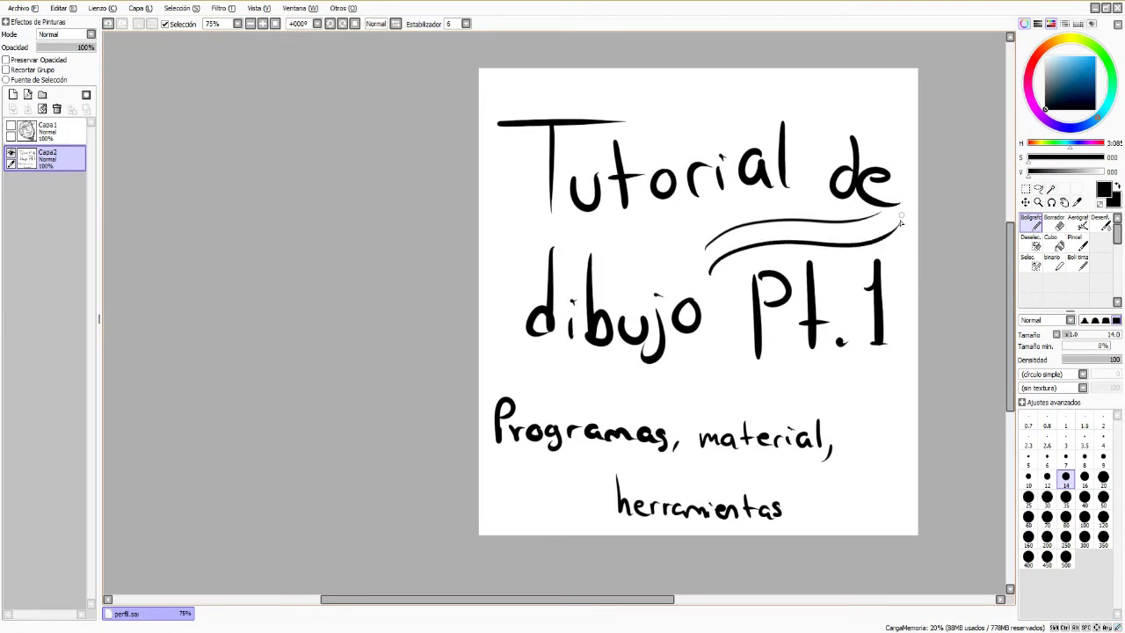
left_click(1094, 320)
left_click_drag(693, 260, 898, 224)
key("ctrl+z")
key("ctrl+z")
key("ctrl+z")
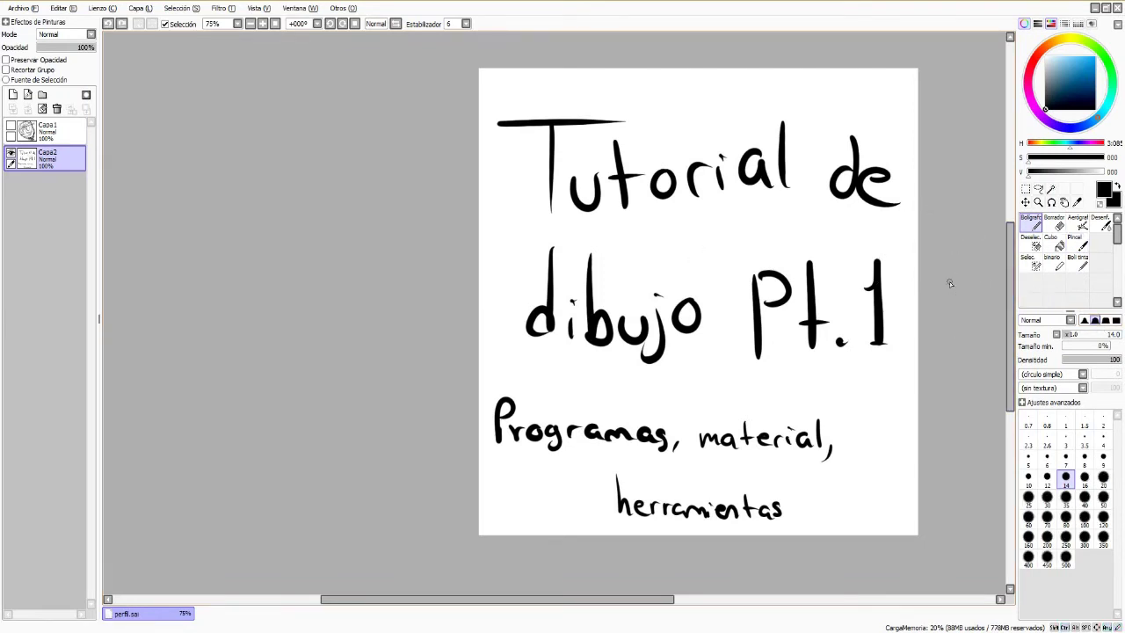
Set the pen to size 12, minimum size near zero and density 13, undoing the test strokes
left_click_drag(1080, 341, 1068, 343)
key("bracketleft")
left_click_drag(1071, 349, 1064, 352)
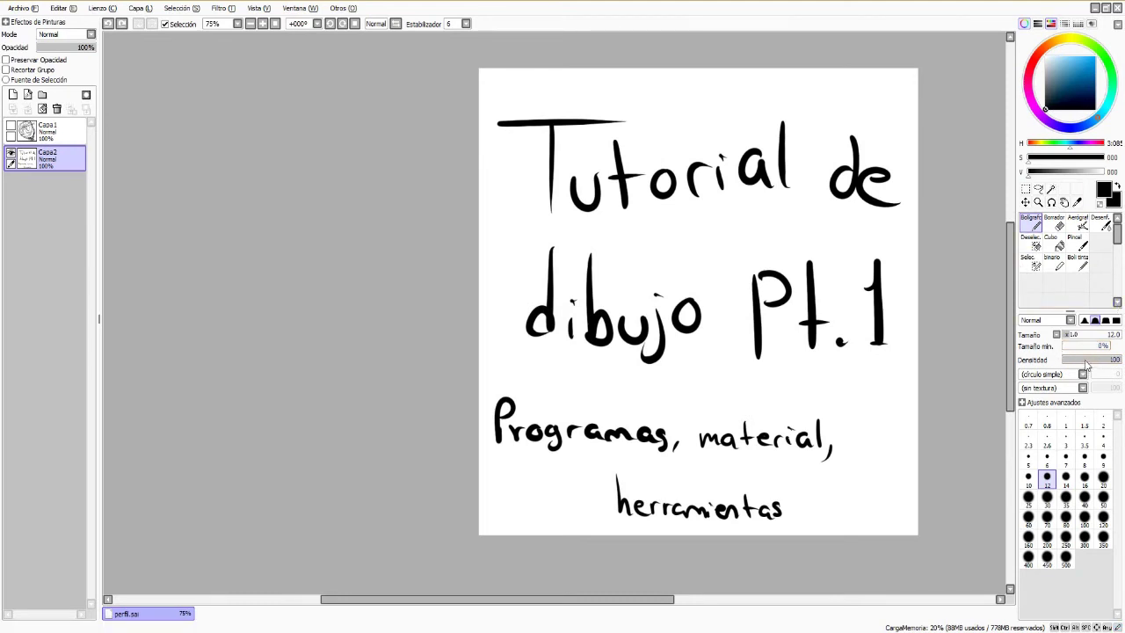
left_click_drag(707, 213, 870, 224)
left_click_drag(1100, 361, 1075, 363)
mouse_move(684, 235)
left_mouse_down()
mouse_move(833, 253)
mouse_move(873, 242)
left_mouse_up()
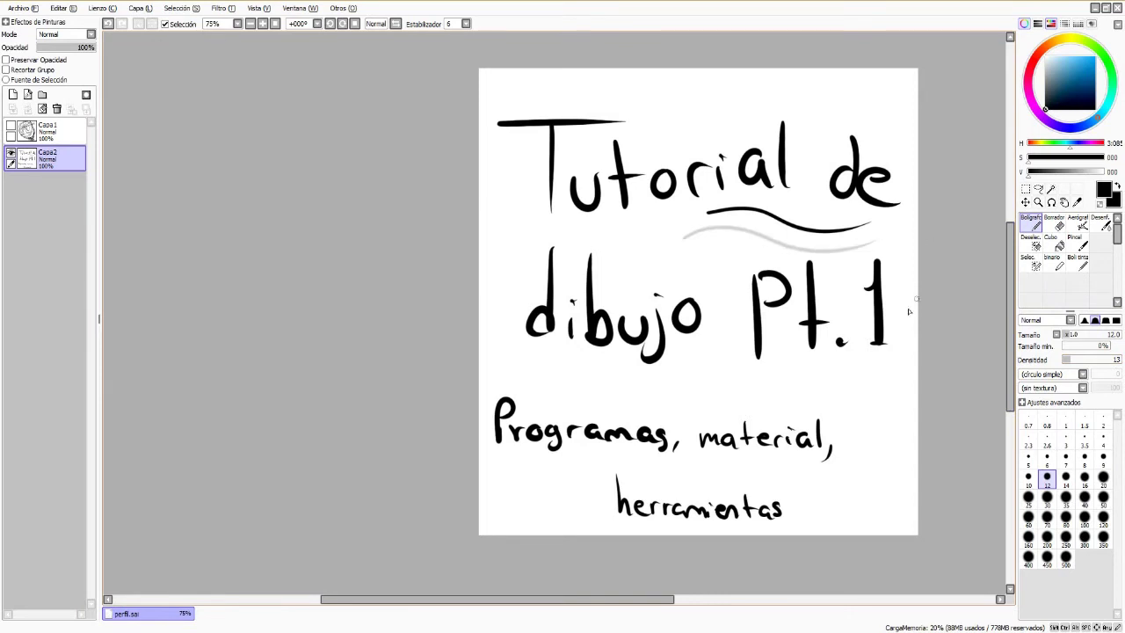
key("ctrl+z")
key("ctrl+z")
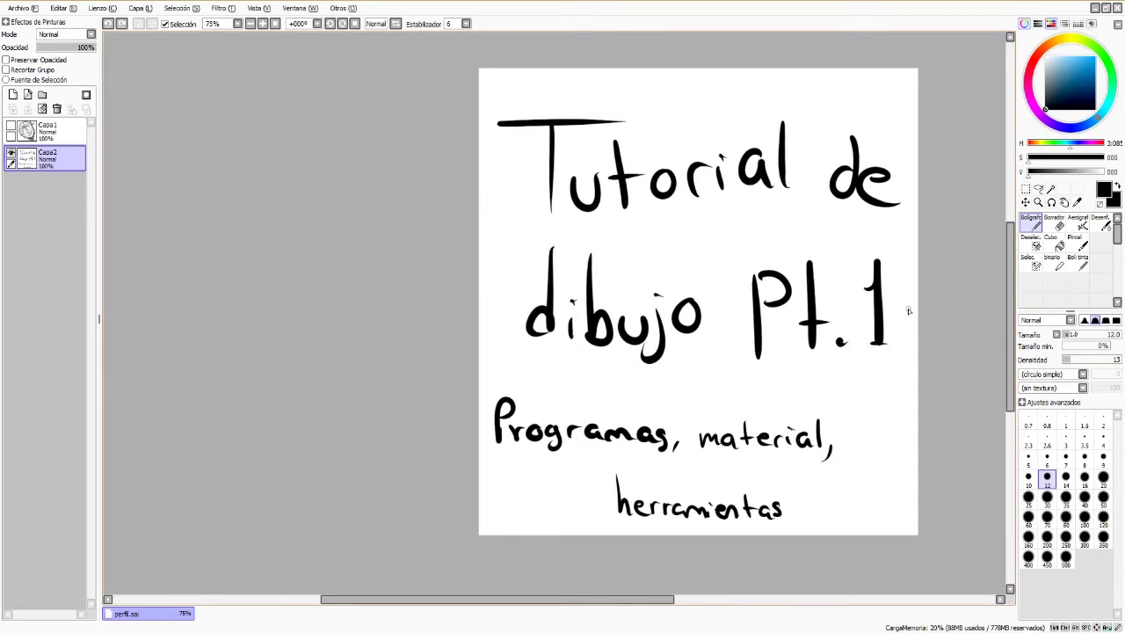
left_click(1082, 375)
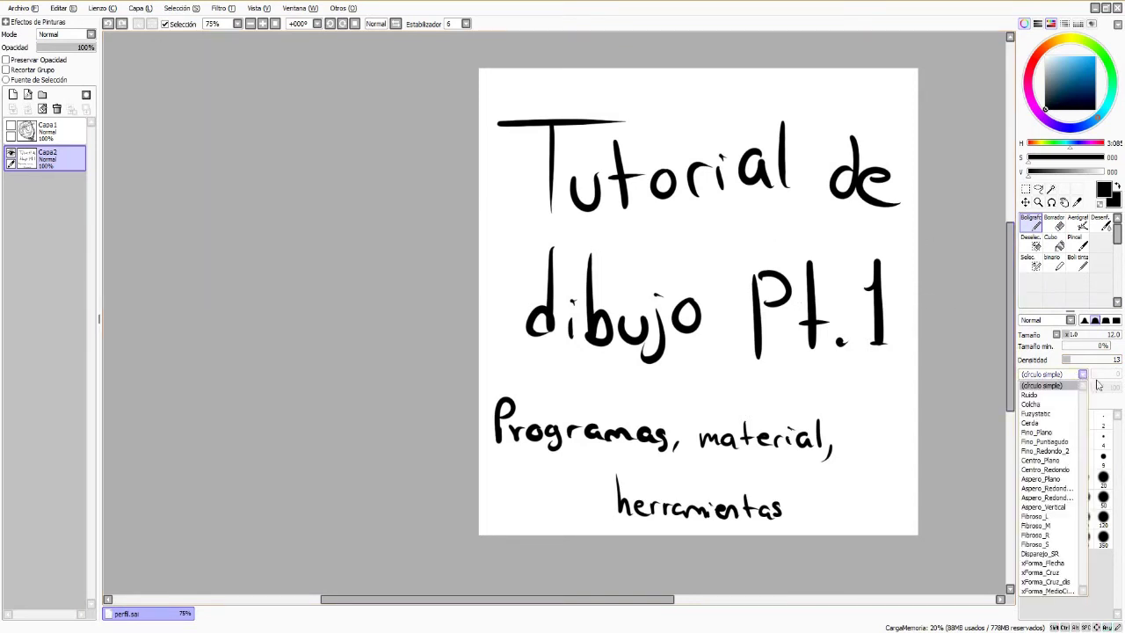
Try the Cerda and Fibroso_1 brush shapes with test strokes, raising density back near full
left_click(1053, 424)
left_click_drag(691, 239, 851, 221)
left_click_drag(1105, 360, 1123, 360)
left_click(1082, 374)
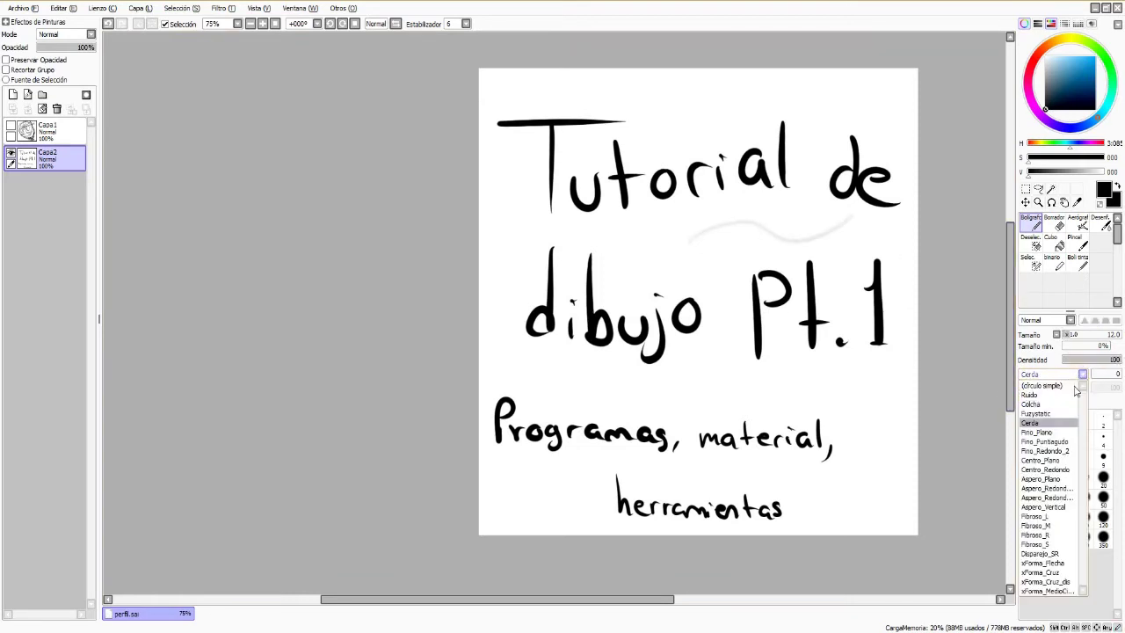
left_click(1044, 514)
left_click_drag(710, 262, 870, 228)
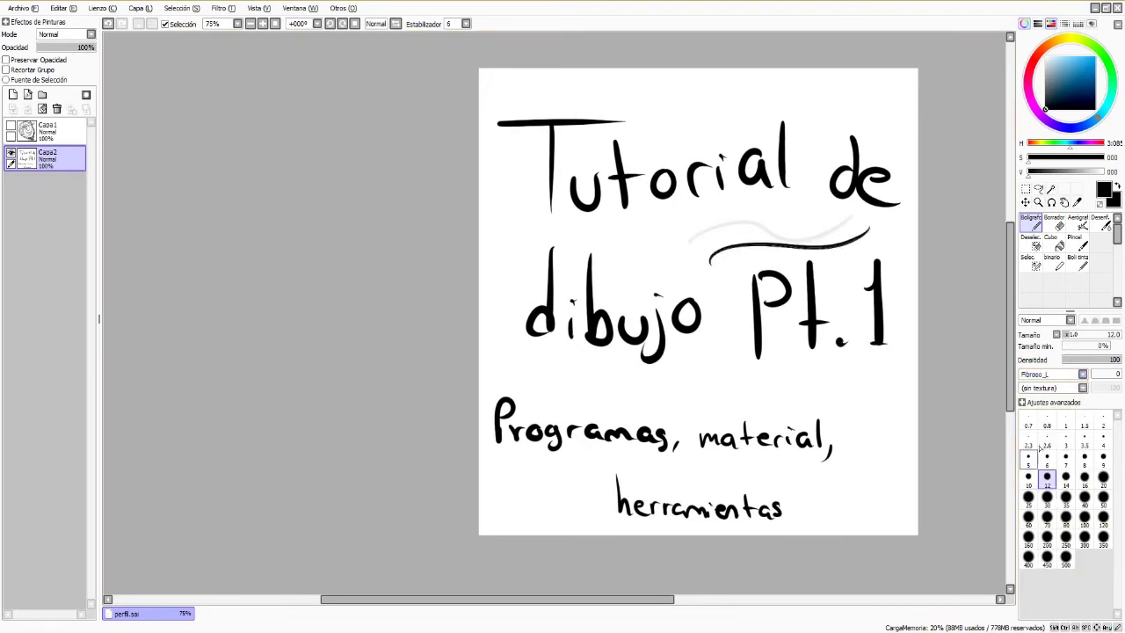
Test the xForma_Flecha brush shape with curved strokes under the title
left_click(1042, 387)
left_click(1082, 389)
left_click(1082, 374)
left_click(1042, 563)
left_click_drag(711, 283, 916, 258)
left_click_drag(661, 246, 807, 216)
left_click_drag(665, 269, 807, 230)
Try the Centro_Plano, Fino_Puntiagudo and Fino_Plano shapes, then undo all the swirl strokes
left_click(1082, 374)
left_click(1036, 469)
left_click_drag(824, 370, 920, 360)
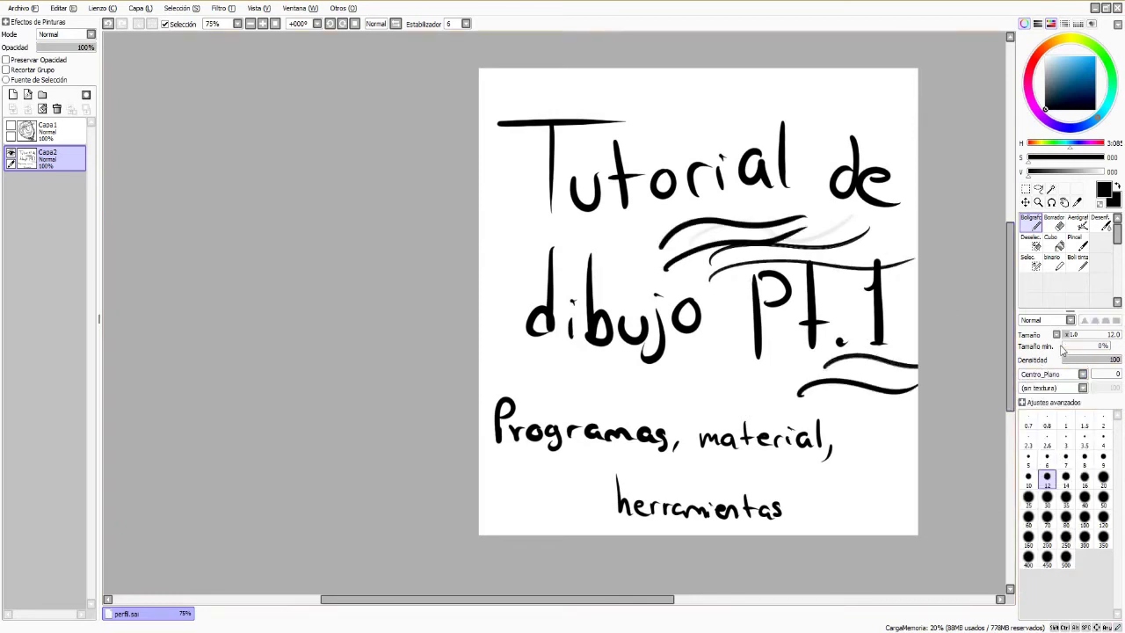
left_click(1082, 375)
left_click(1047, 438)
left_click_drag(847, 427, 920, 410)
left_click(1055, 375)
left_click(1046, 429)
left_click_drag(853, 459, 920, 434)
key("ctrl+z")
key("ctrl+z")
key("ctrl+z")
key("ctrl+z")
key("ctrl+z")
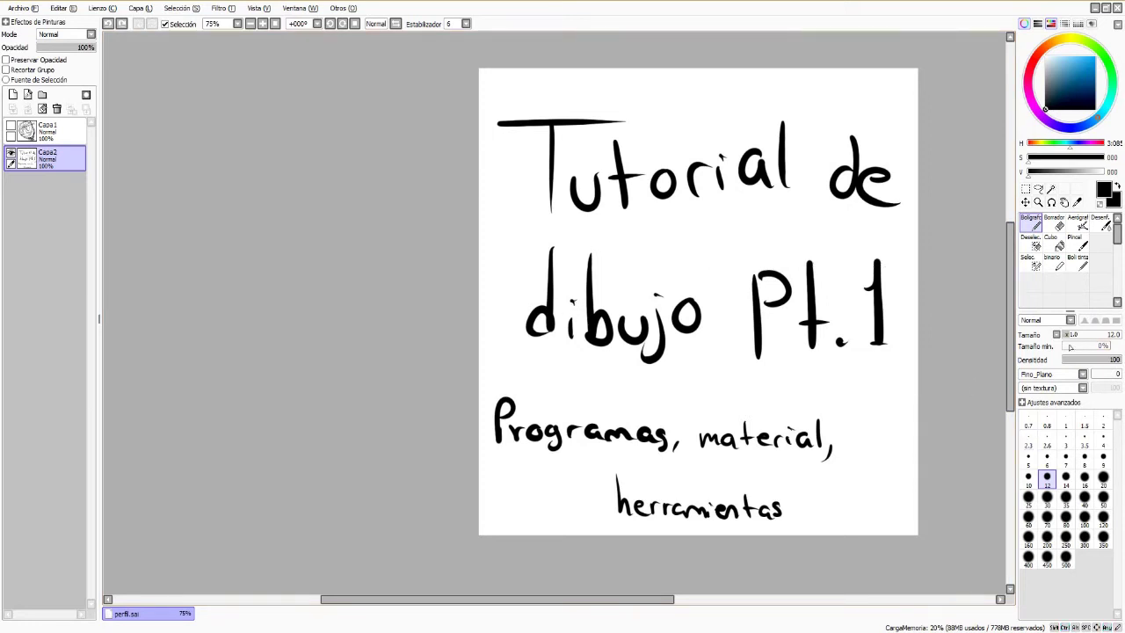
Try the Papel and Lienzo textures with a grainy test stroke, then undo it
left_click(1051, 387)
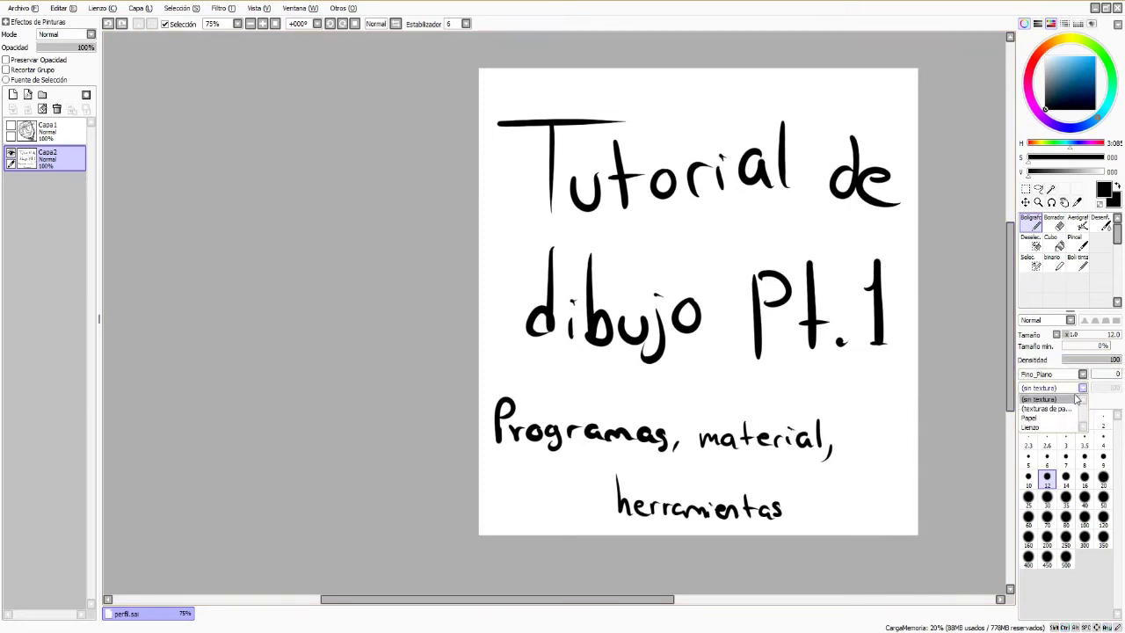
left_click(1060, 419)
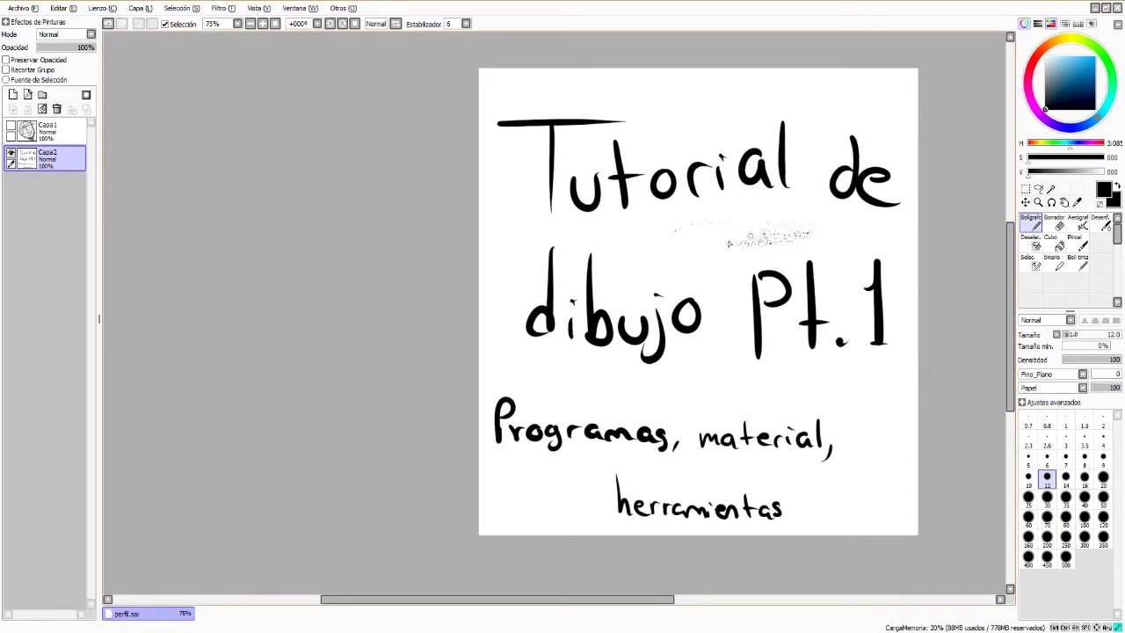
left_click(1062, 393)
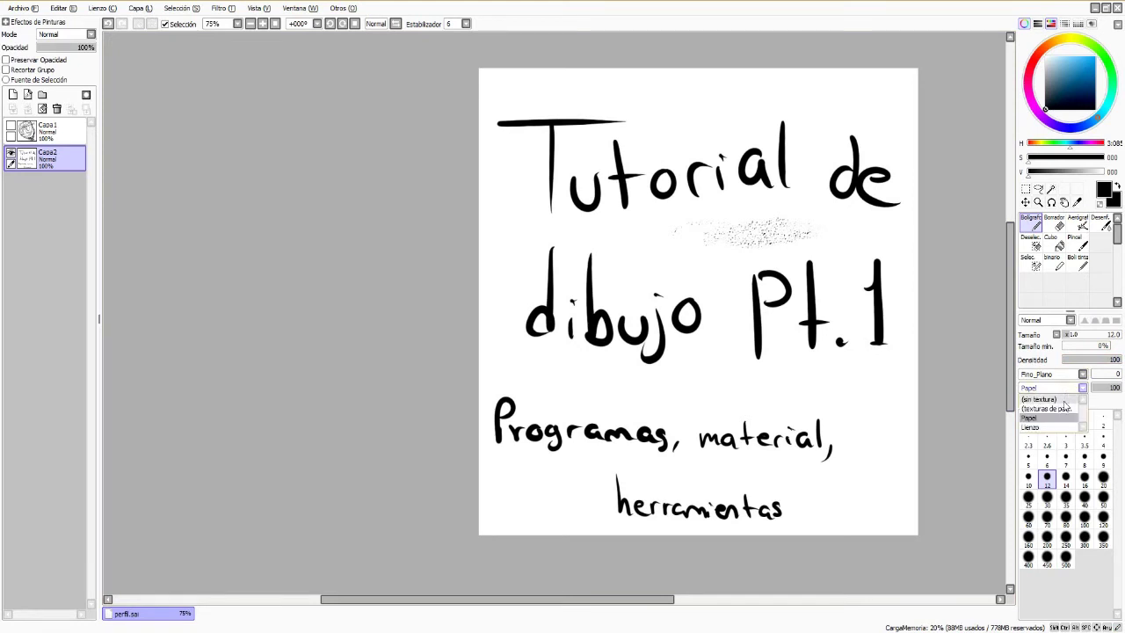
left_click(1046, 431)
mouse_move(755, 257)
left_mouse_down()
mouse_move(879, 232)
mouse_move(886, 264)
mouse_move(914, 250)
left_mouse_up()
left_click_drag(800, 255, 903, 237)
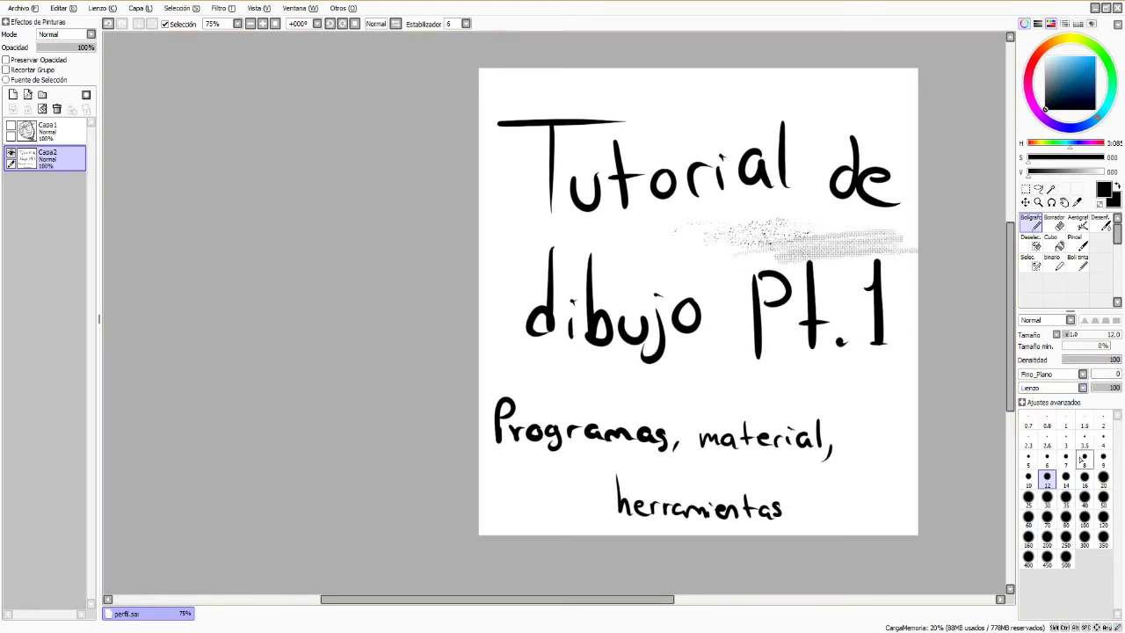
left_click(1047, 515)
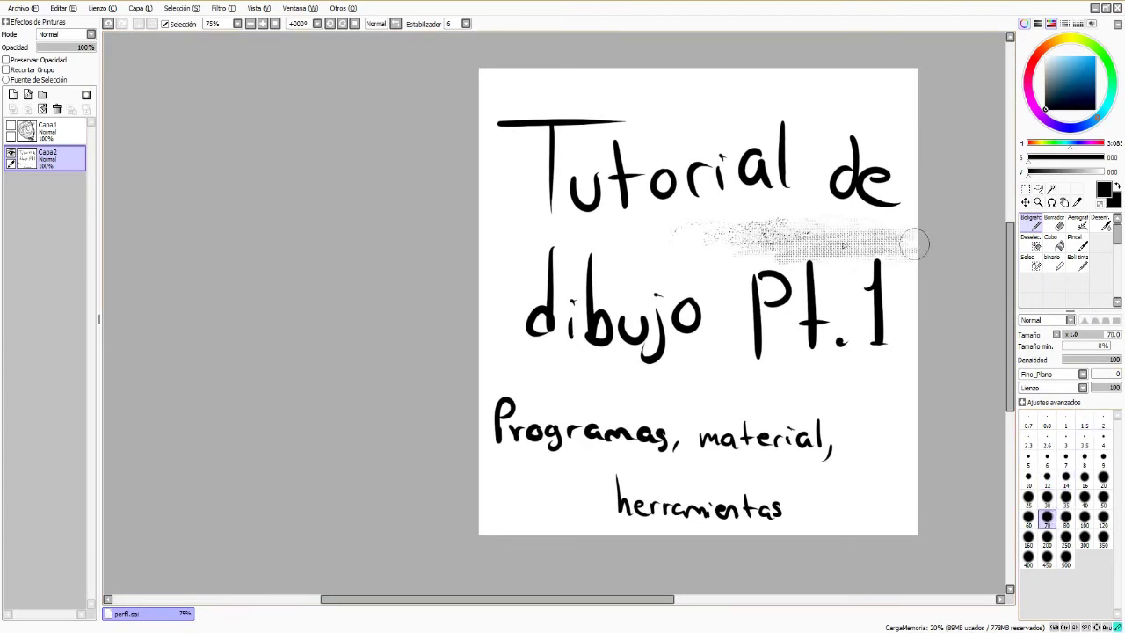
key("ctrl+z")
key("ctrl+z")
key("ctrl+z")
key("ctrl+z")
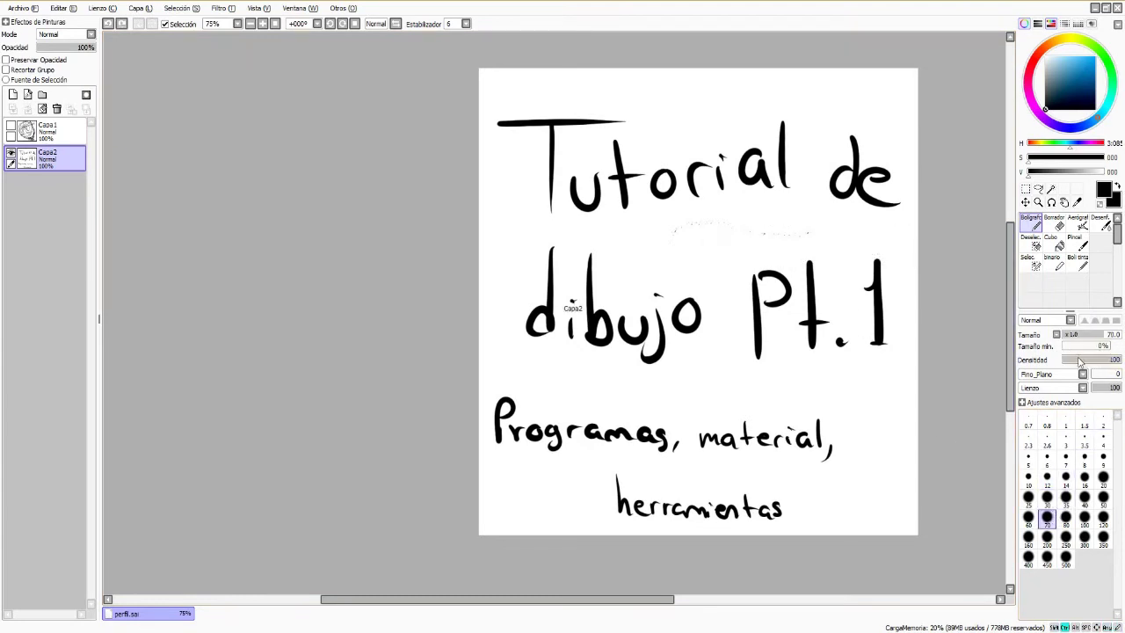
Remove the brush texture, set the shape to (círculo simple) at size 12, undoing test strokes
left_click(1069, 388)
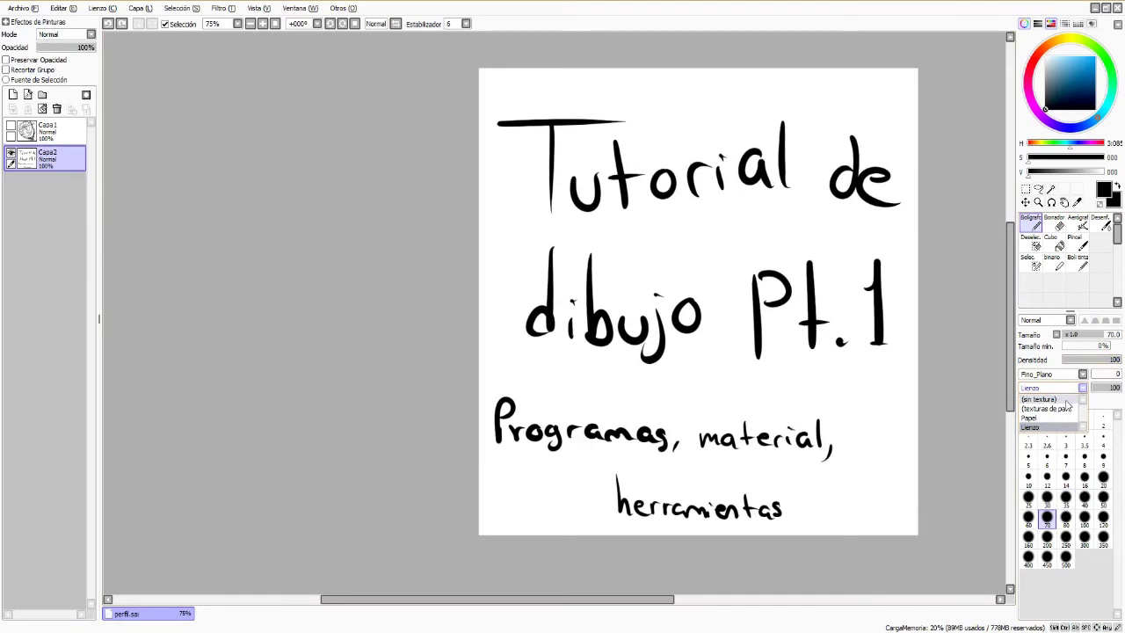
left_click(1068, 400)
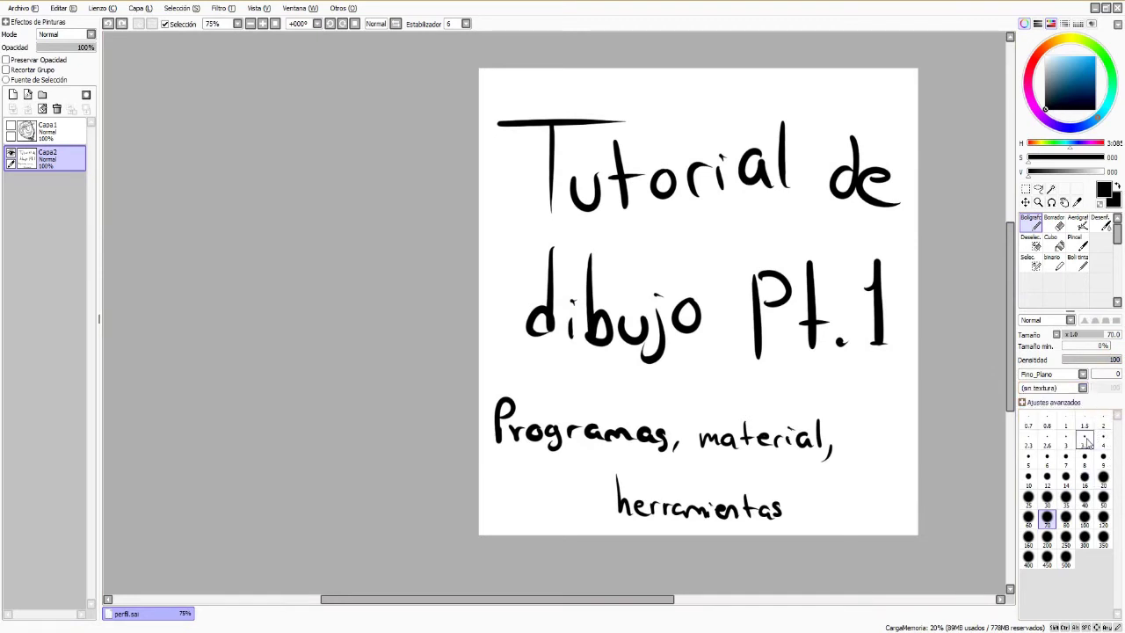
mouse_move(831, 205)
left_mouse_down()
mouse_move(778, 236)
mouse_move(681, 257)
left_mouse_up()
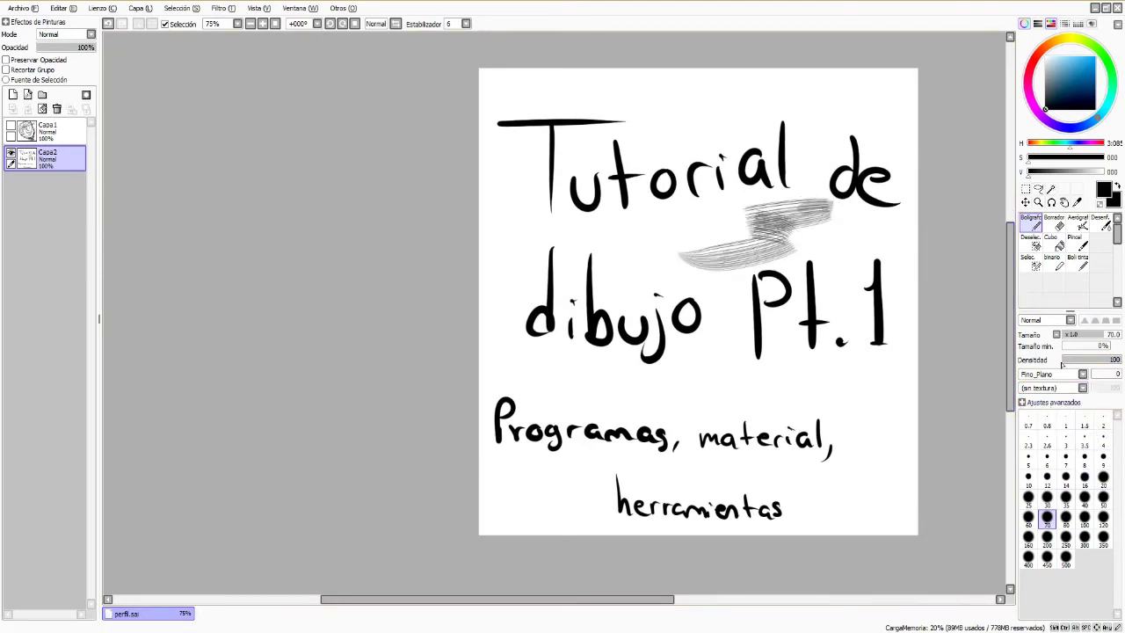
key("ctrl+z")
left_click(1081, 374)
left_click(1053, 381)
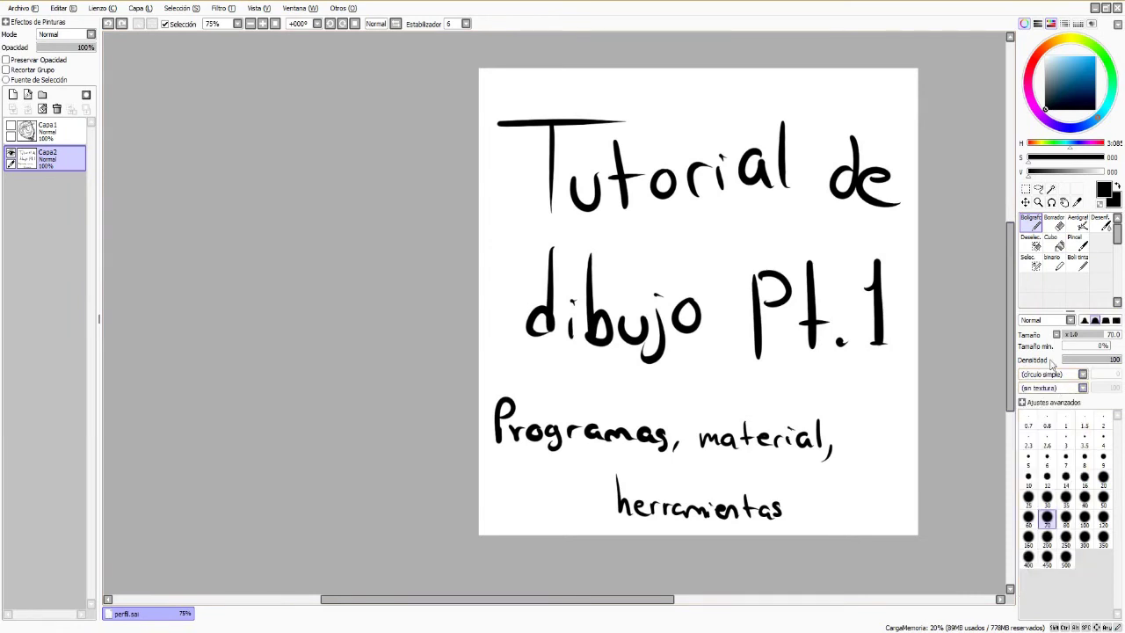
left_click(1052, 376)
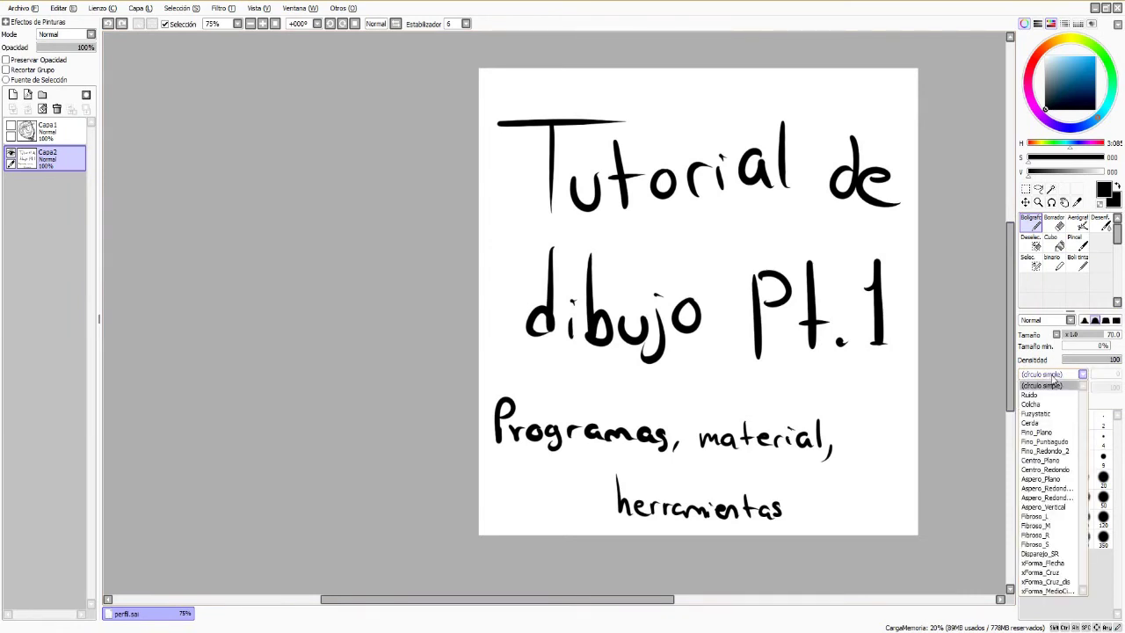
left_click(1053, 380)
left_click_drag(761, 201, 616, 264)
key("ctrl+z")
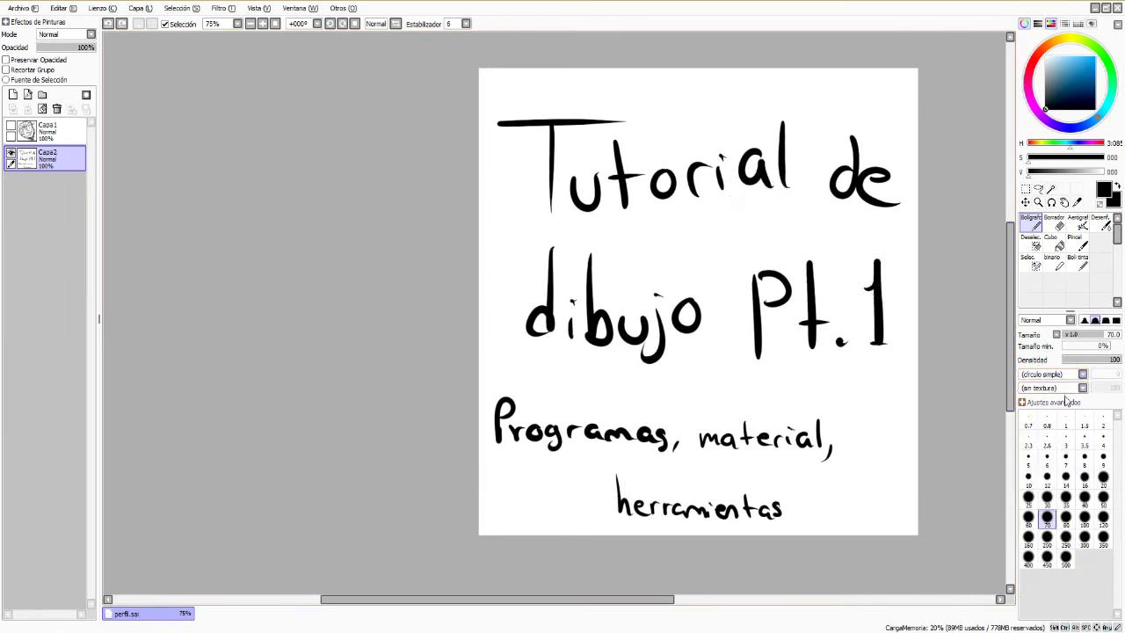
left_click(1047, 475)
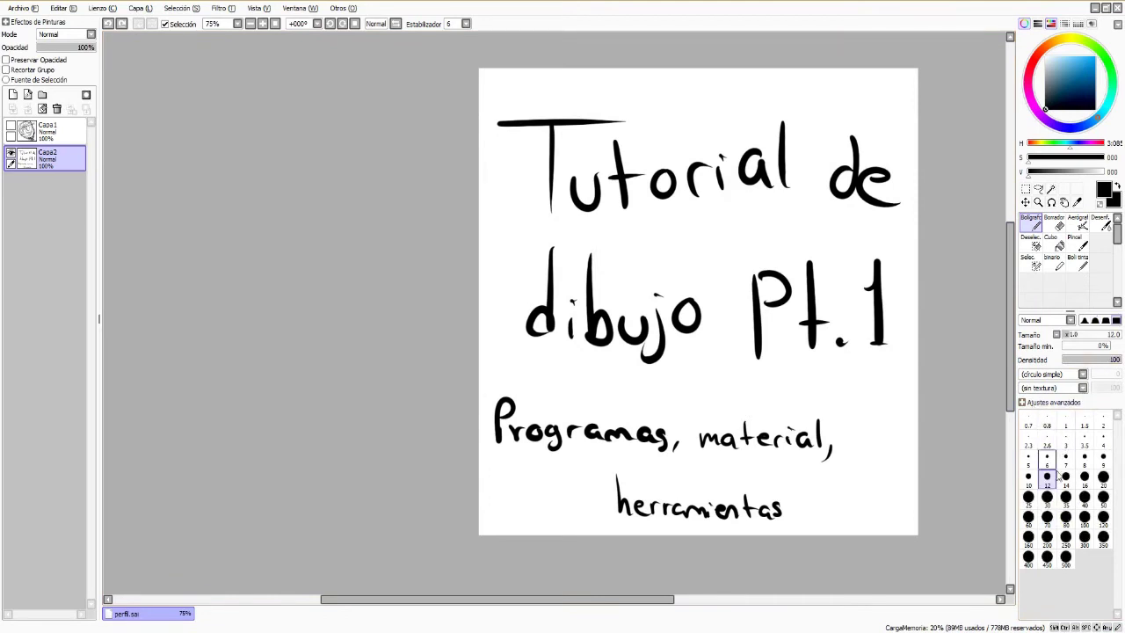
Test brush sizes 500, 8 and 30 on the title, undo the marks, and return to 12
left_click(1066, 556)
mouse_move(743, 272)
left_mouse_down()
mouse_move(765, 367)
mouse_move(708, 374)
left_mouse_up()
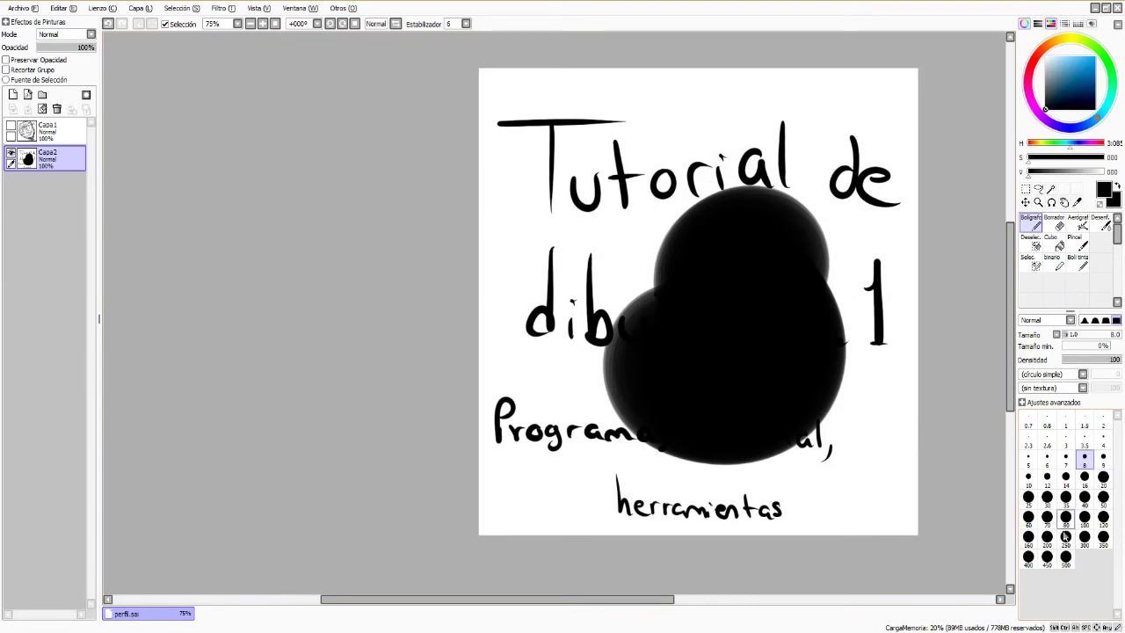
left_click(1085, 455)
left_click_drag(607, 278, 728, 133)
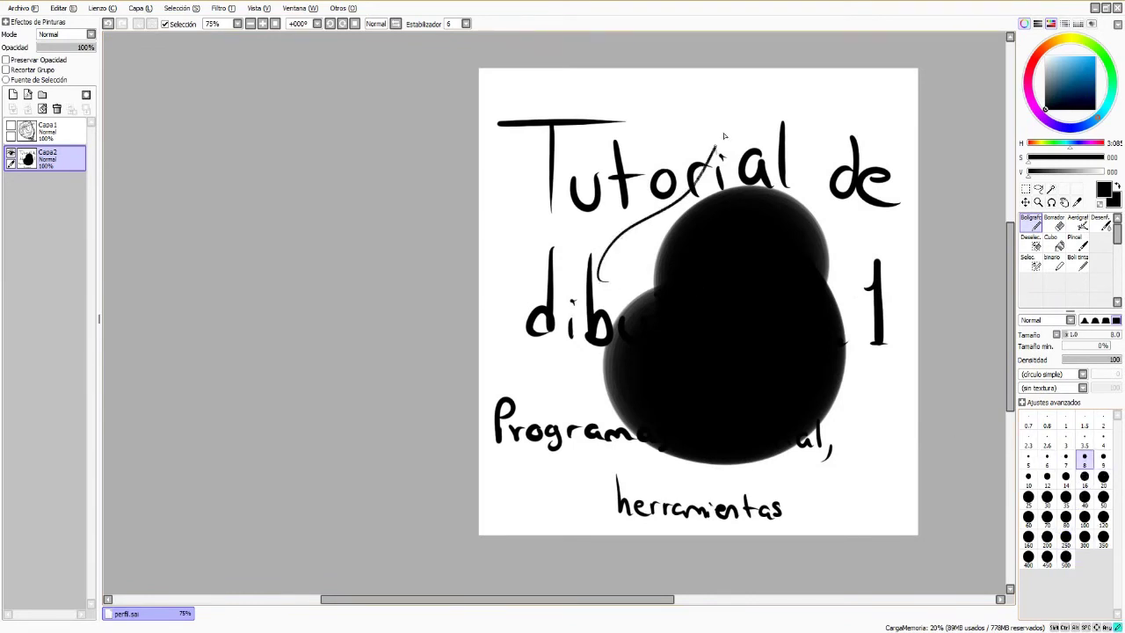
key("ctrl+z")
left_click(1047, 498)
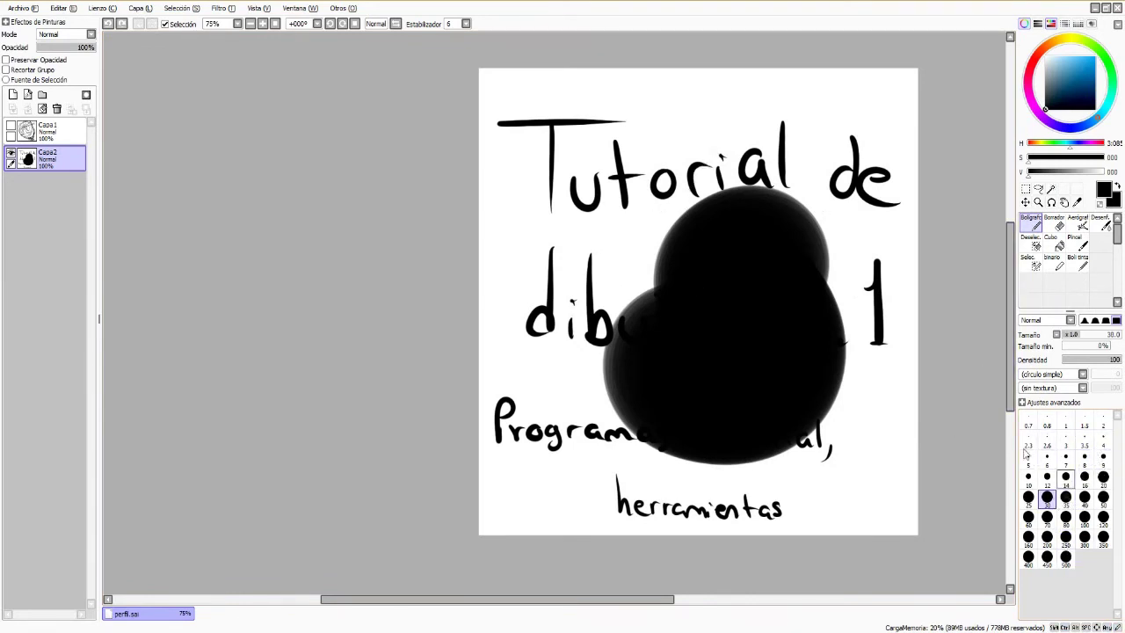
left_click_drag(876, 385, 872, 112)
key("ctrl+z")
key("ctrl+z")
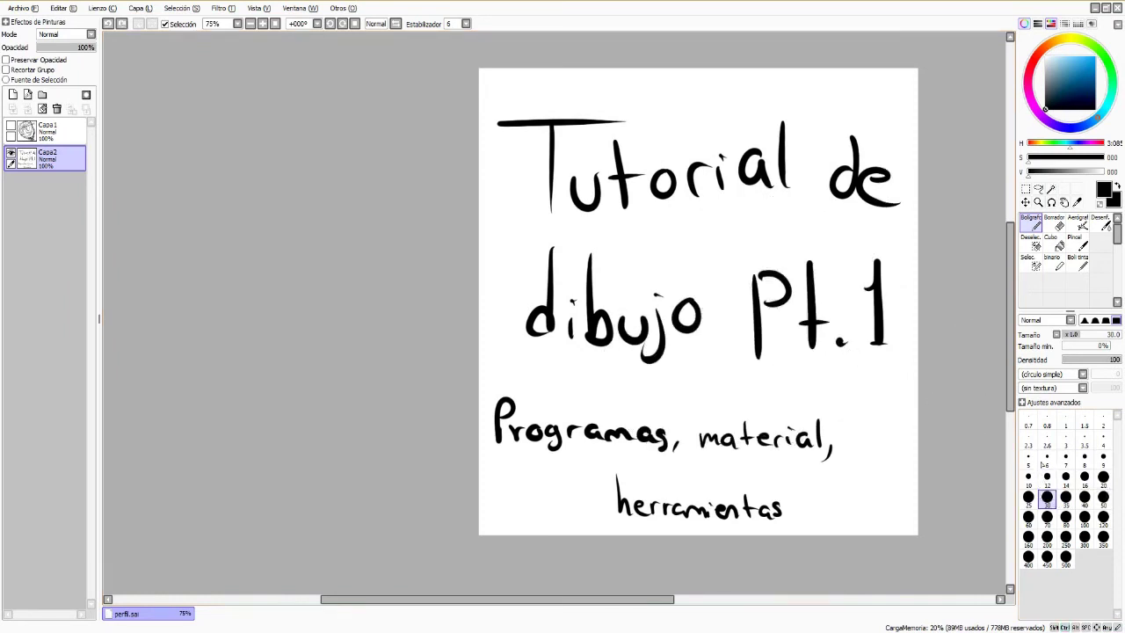
left_click(1047, 477)
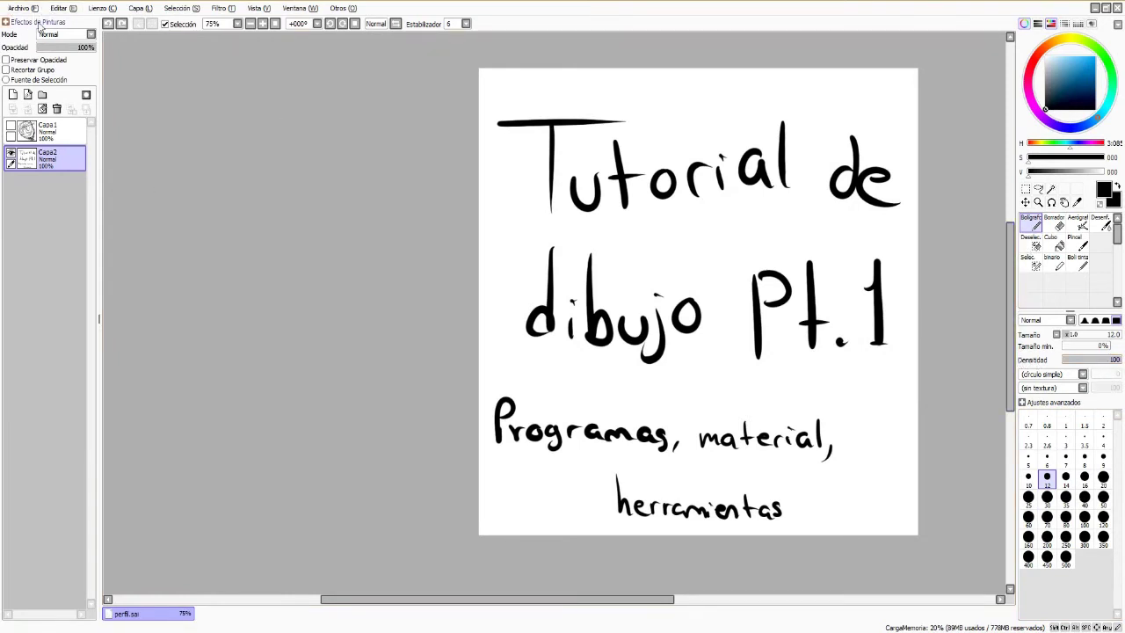
left_click(35, 22)
left_click(37, 23)
left_click(91, 35)
left_click(91, 35)
left_click(90, 36)
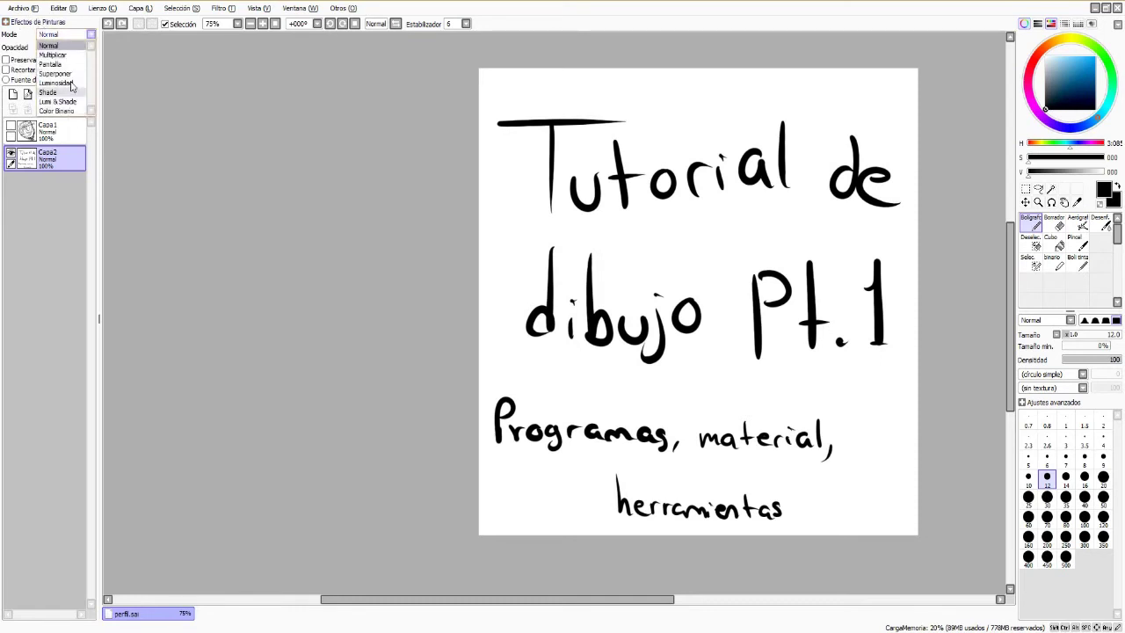
left_click(75, 44)
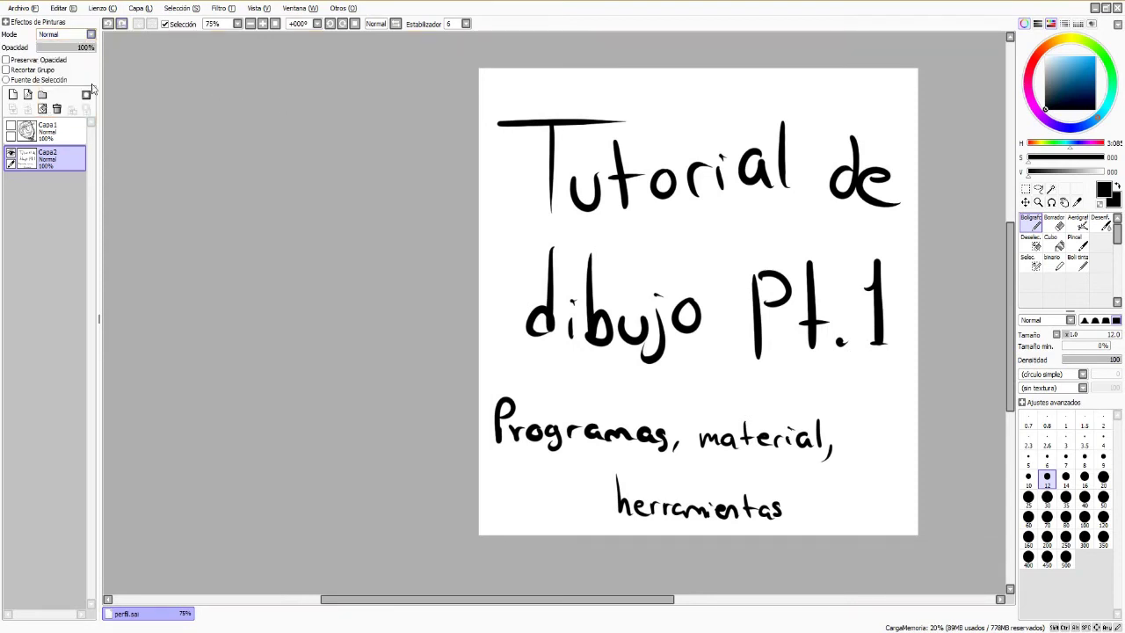
left_click_drag(375, 600, 422, 600)
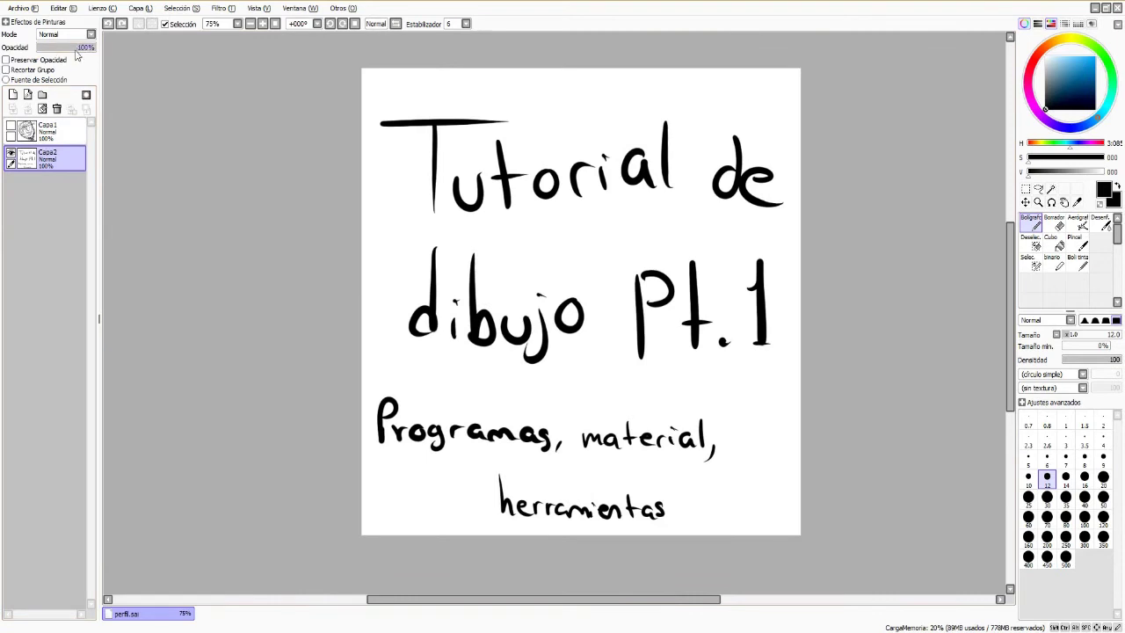
Draw an arrow and an S-shaped test stroke above the title, then undo them
mouse_move(569, 116)
left_mouse_down()
mouse_move(544, 150)
mouse_move(563, 147)
left_mouse_up()
mouse_move(92, 47)
left_mouse_down()
mouse_move(38, 51)
mouse_move(95, 49)
left_mouse_up()
key("ctrl+z")
key("ctrl+z")
mouse_move(659, 50)
left_mouse_down()
mouse_move(773, 445)
mouse_move(585, 538)
left_mouse_up()
key("ctrl+z")
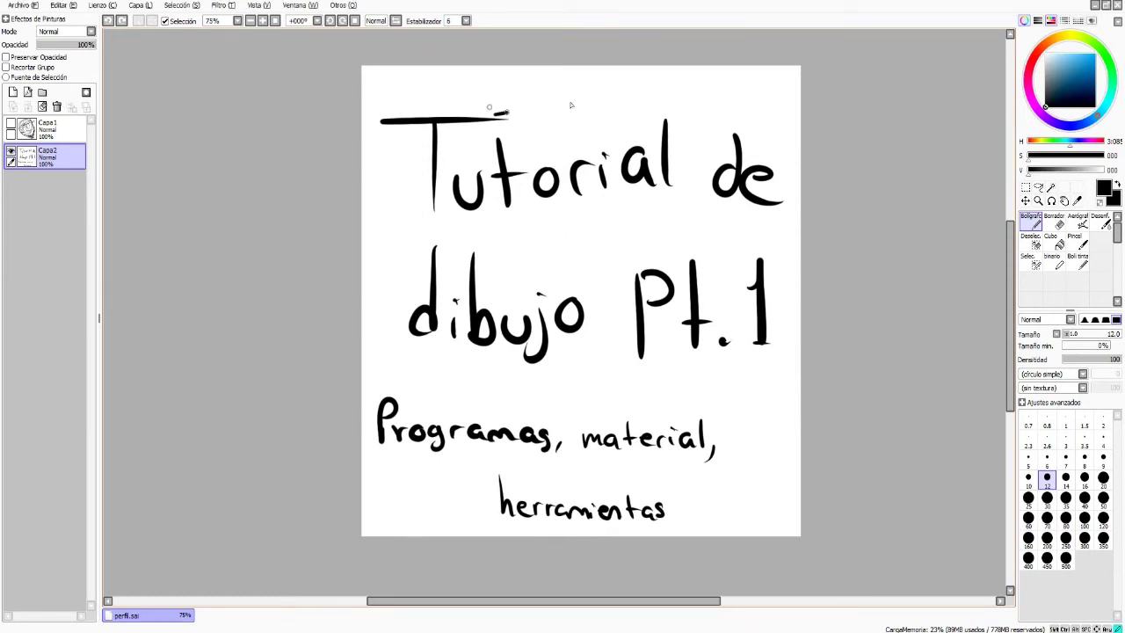
Undo two looping test strokes, lock Capa2's transparency, and pick a teal blue colour
left_click_drag(495, 114, 694, 143)
key("ctrl+z")
left_click_drag(745, 84, 364, 492)
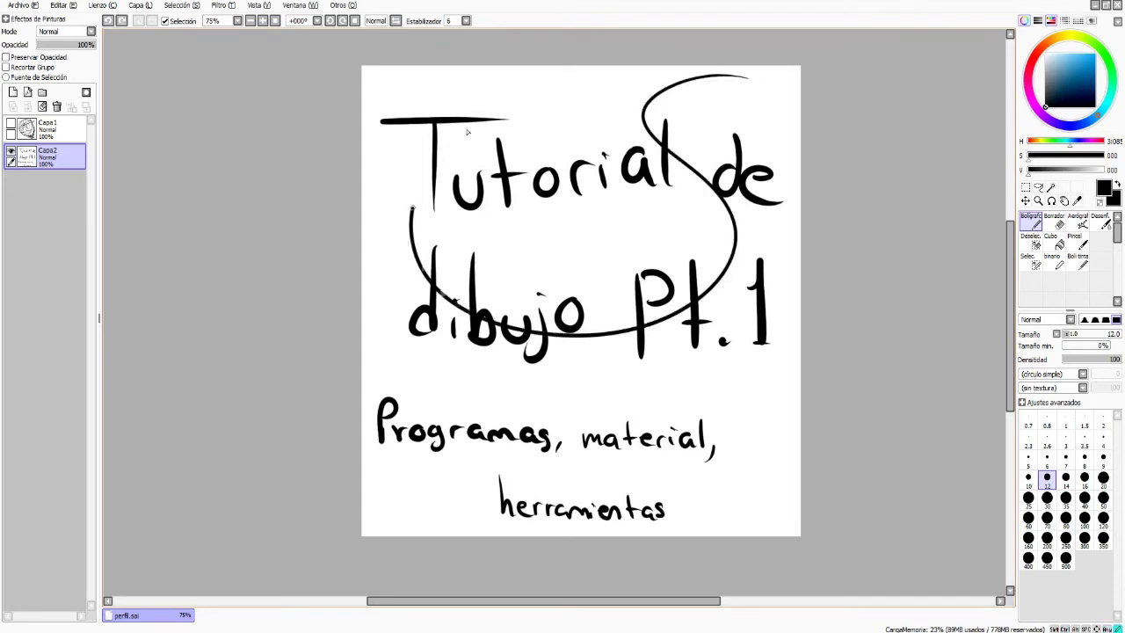
key("ctrl+z")
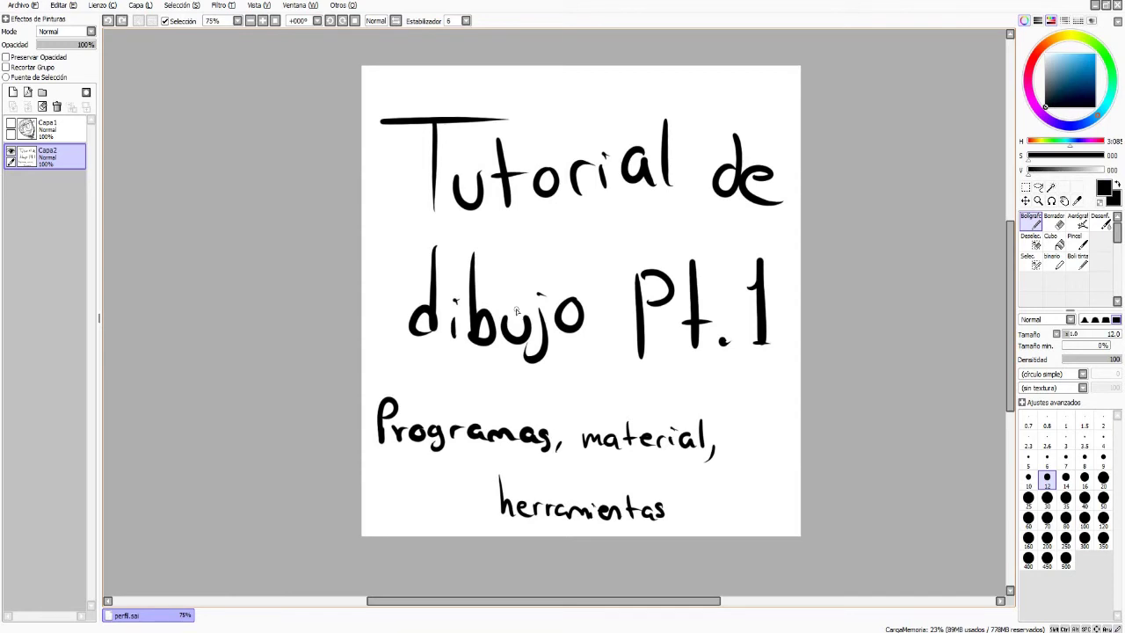
left_click(67, 58)
left_click_drag(1065, 83, 1071, 72)
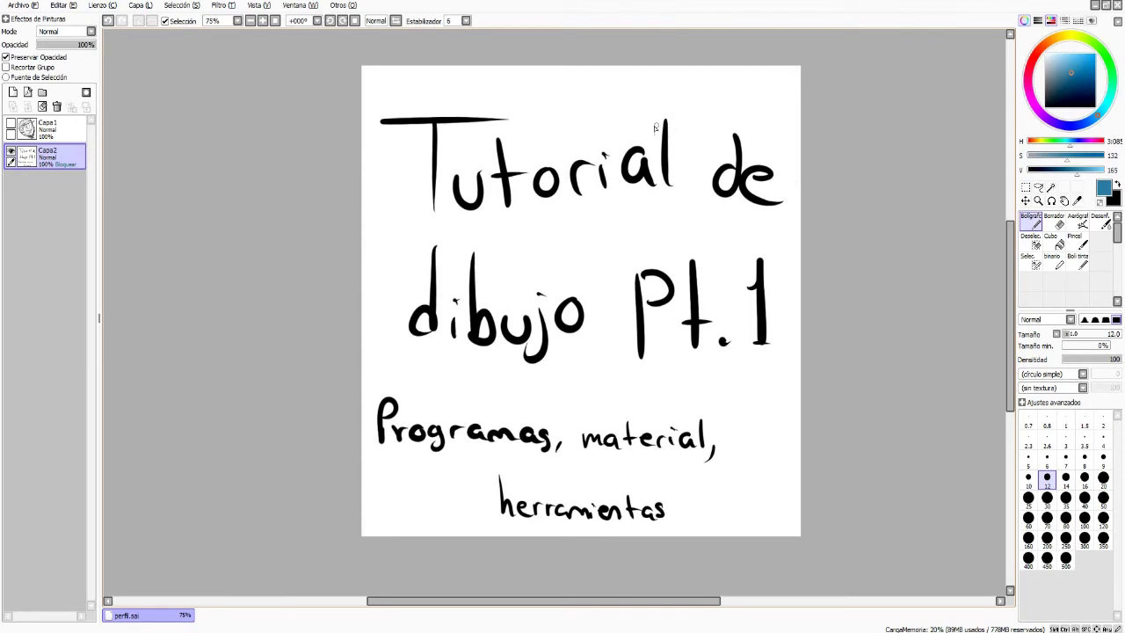
Paint and undo blue on Tutorial's 'l' and 'a', then unlock Capa2 and disable selection source
left_click_drag(664, 121, 668, 188)
mouse_move(633, 167)
left_mouse_down()
mouse_move(626, 181)
mouse_move(635, 134)
mouse_move(647, 193)
left_mouse_up()
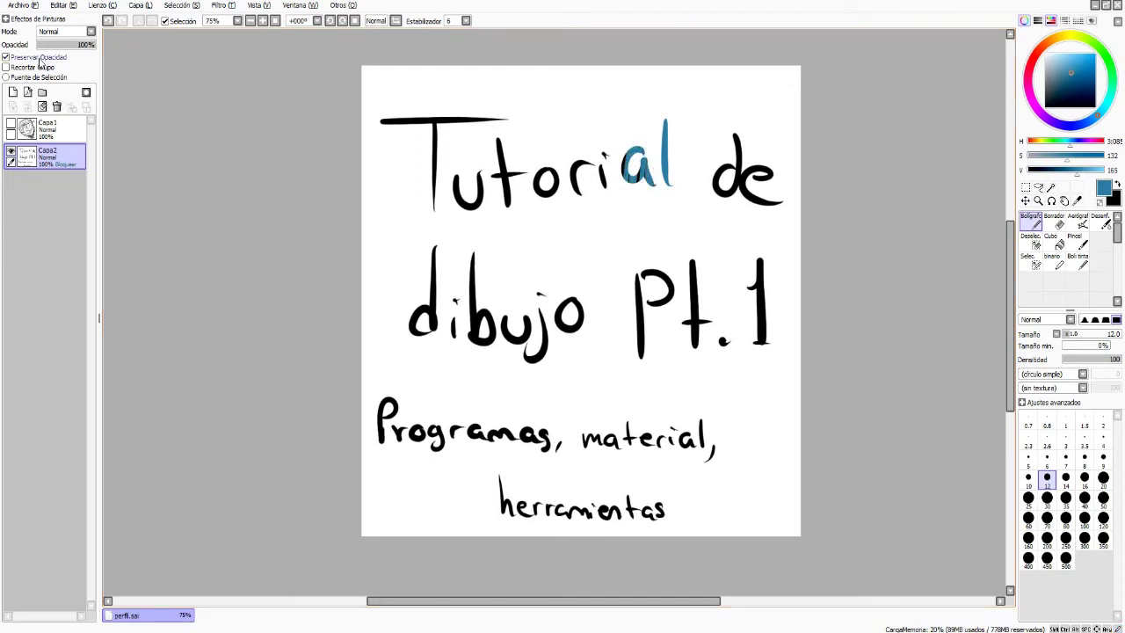
key("ctrl+z")
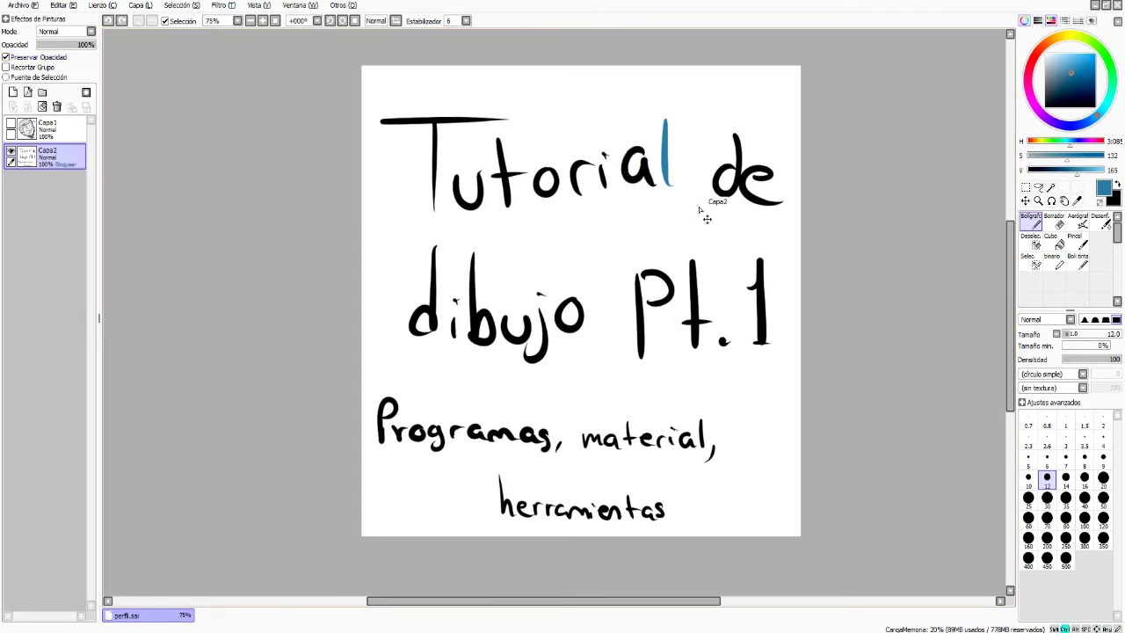
key("ctrl+z")
left_click(58, 59)
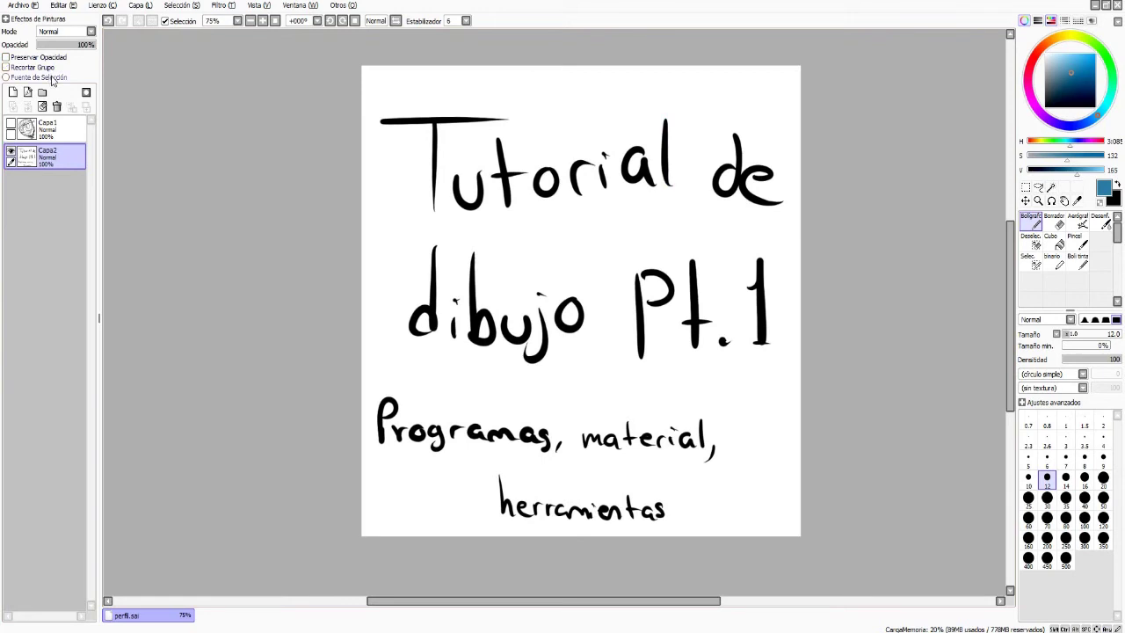
left_click(52, 78)
Add a new Capa3 layer, test blue zigzag strokes and reordering, then undo them
left_click(12, 94)
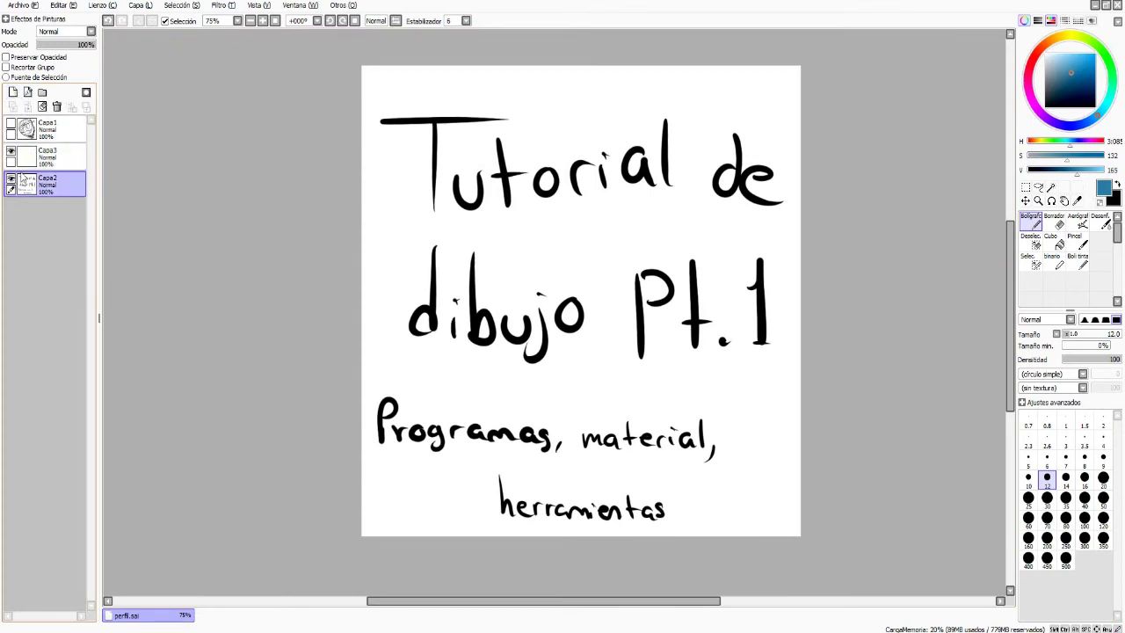
left_click_drag(612, 99, 693, 432)
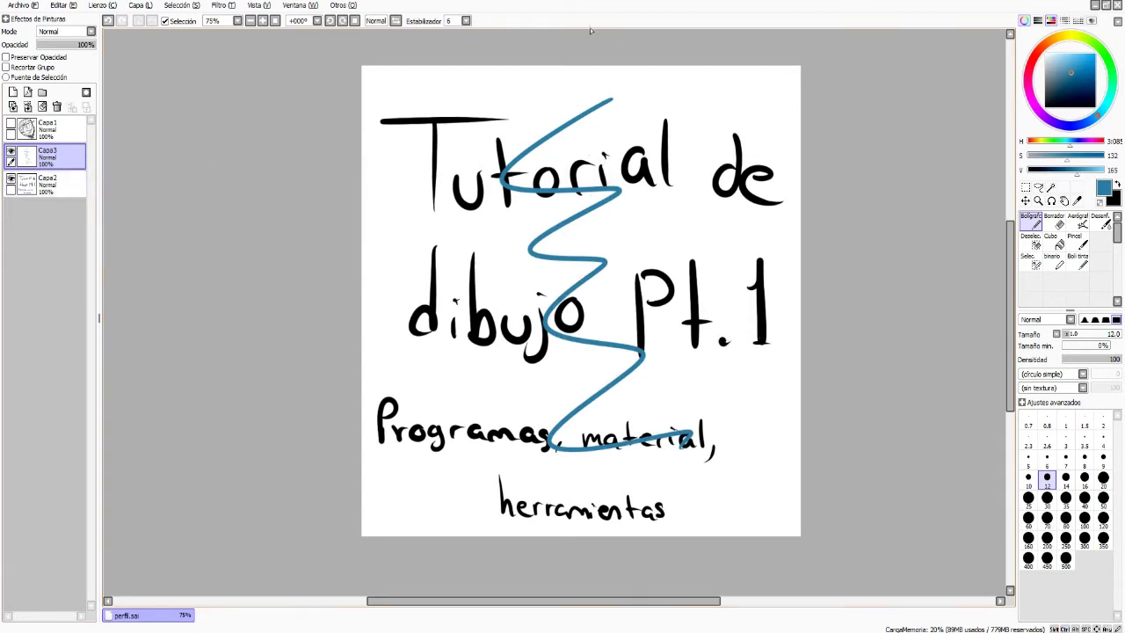
left_click_drag(61, 157, 65, 205)
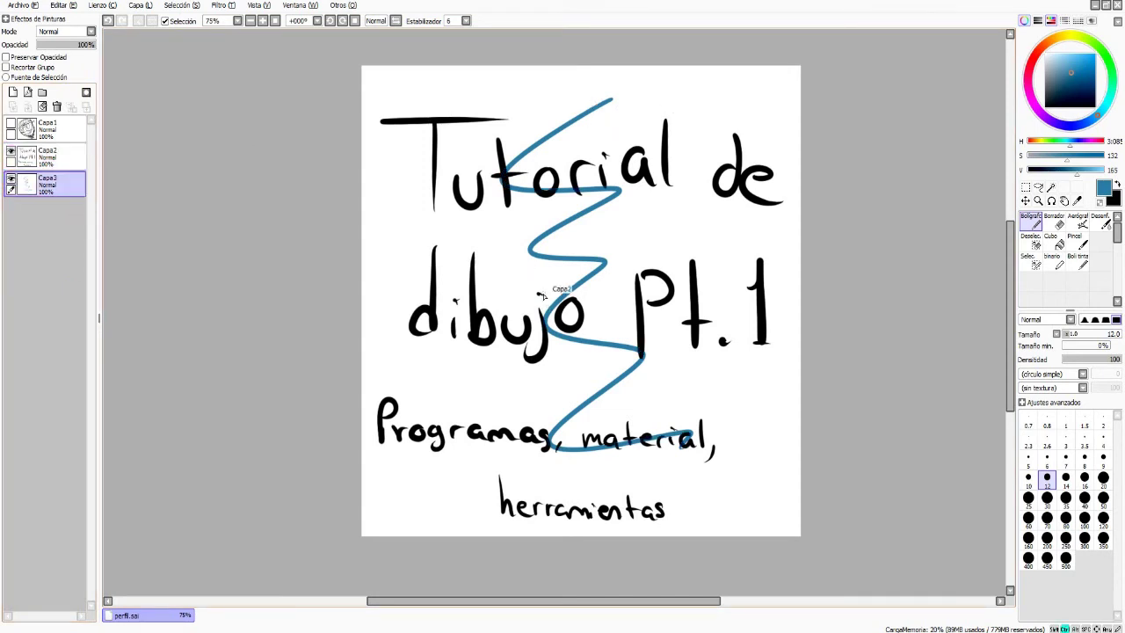
key("ctrl+z")
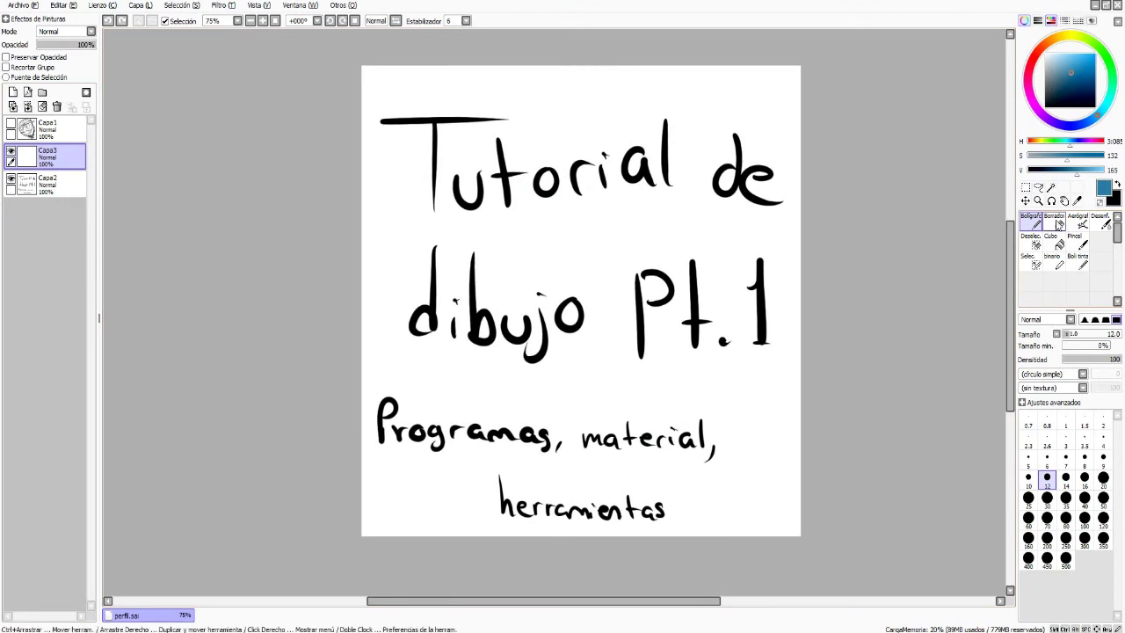
mouse_move(644, 97)
left_mouse_down()
mouse_move(697, 155)
mouse_move(736, 392)
left_mouse_up()
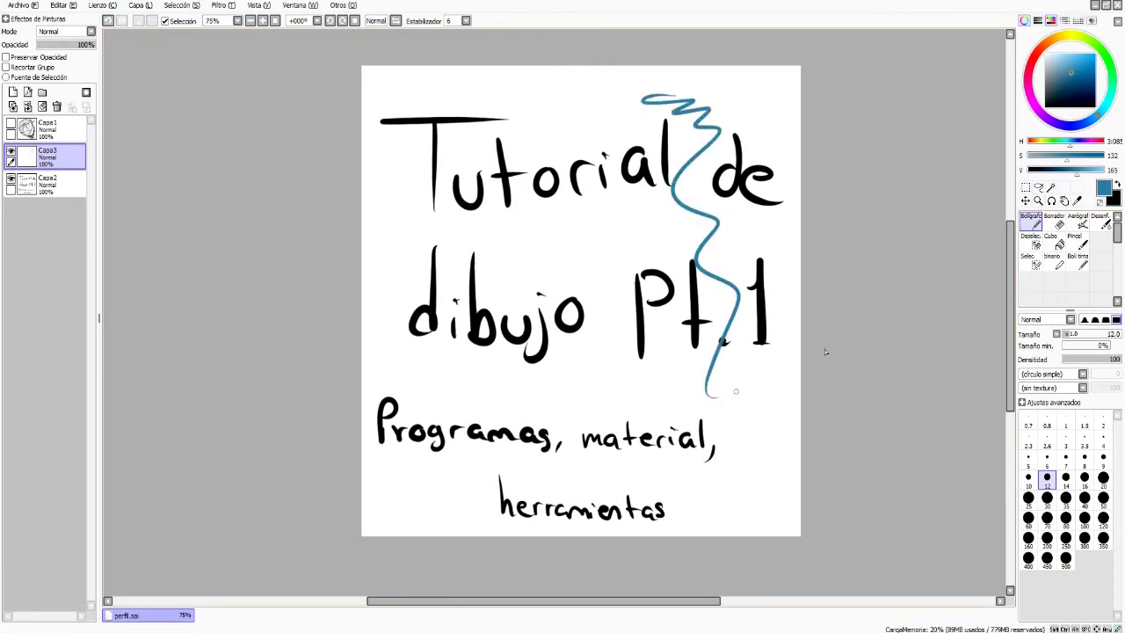
key("ctrl+z")
Merge Capa3 down into Capa2, then clear and restore the layer's drawing
left_click(57, 106)
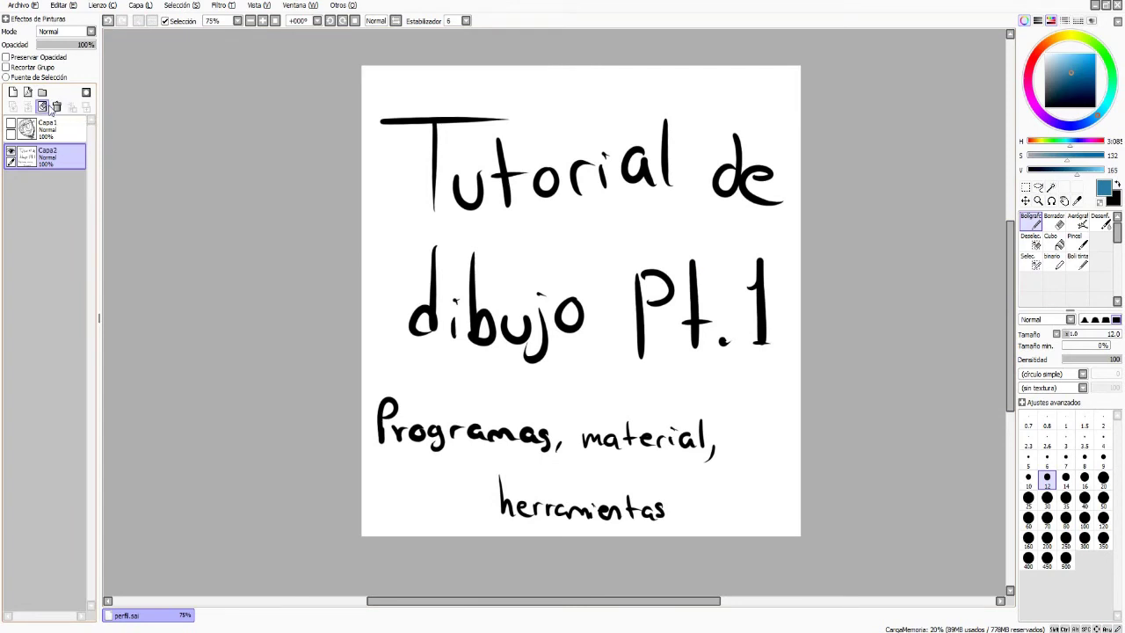
left_click(42, 107)
key("ctrl+z")
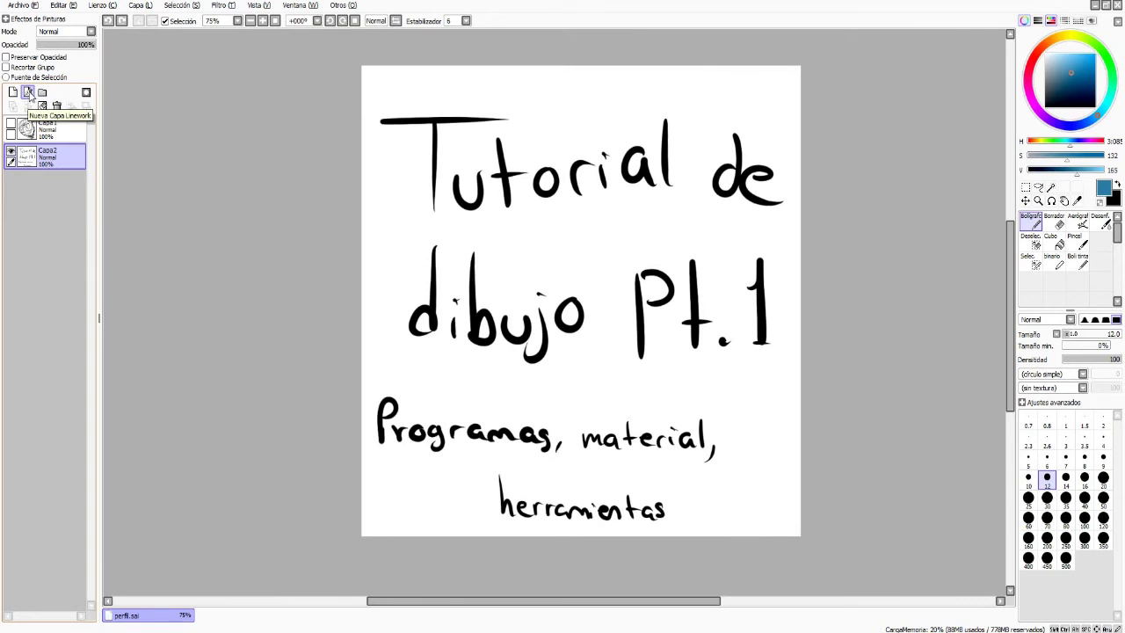
Add a Linework1 layer, set black, and draw a curve above the title showing its control points
left_click(28, 92)
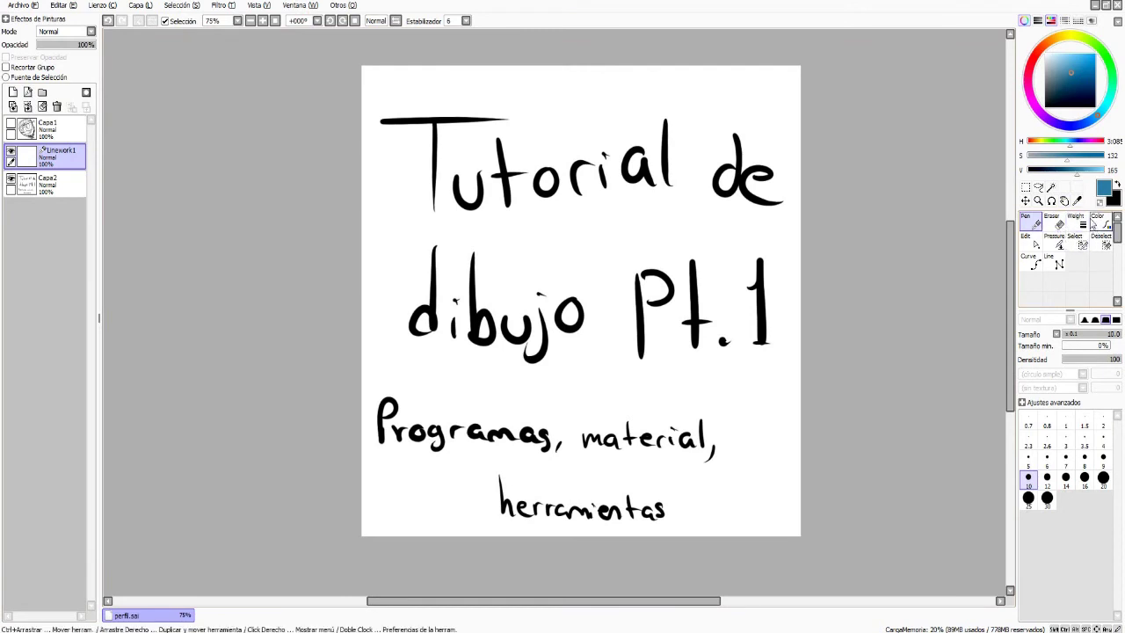
left_click_drag(1077, 88, 1045, 107)
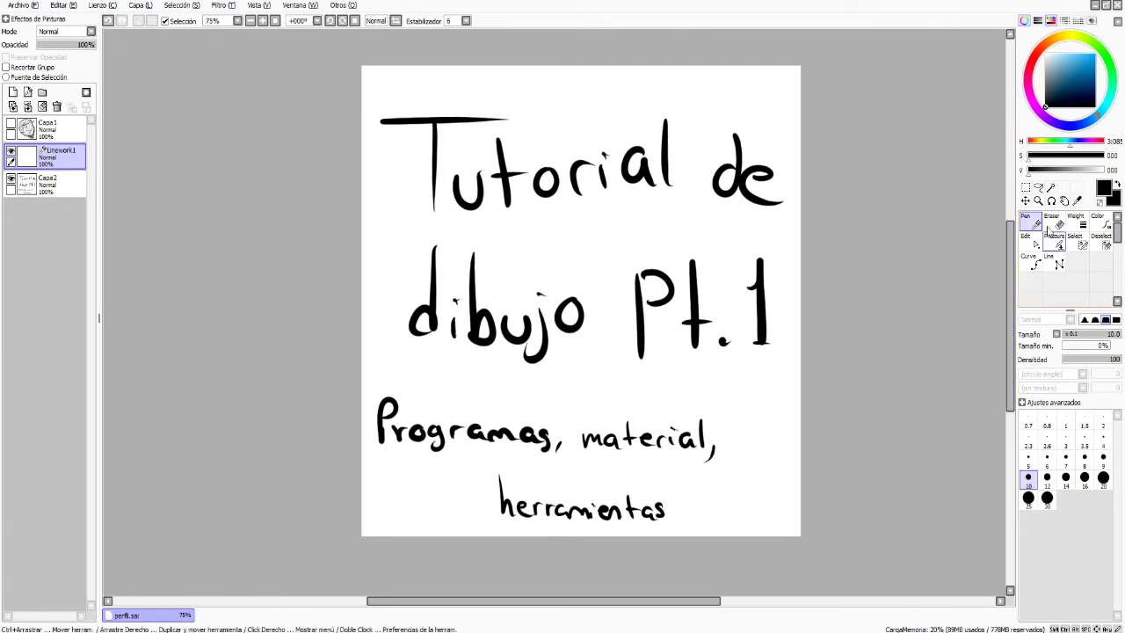
left_click_drag(583, 92, 773, 103)
key("ctrl+z")
mouse_move(539, 123)
left_mouse_down()
mouse_move(591, 90)
mouse_move(801, 109)
left_mouse_up()
key("ctrl+z")
left_click_drag(547, 108, 781, 95)
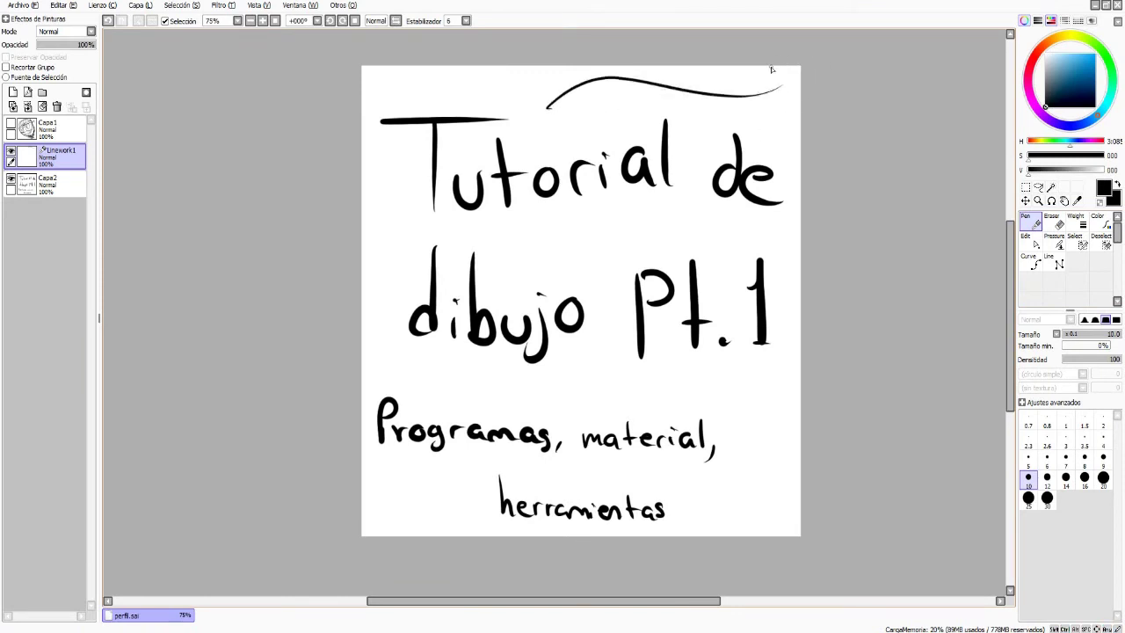
key("ctrl")
Zoom in and Ctrl-drag four control points to reshape the curve above the title
scroll(628, 32, "up", 1)
scroll(627, 32, "up", 1)
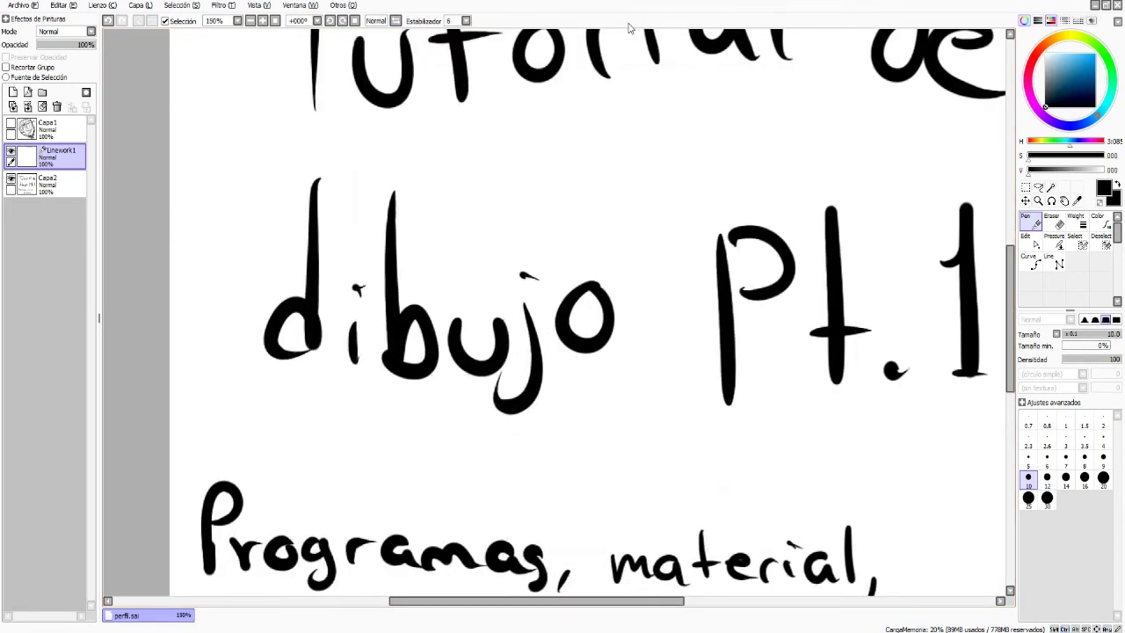
scroll(712, 181, "up", 5)
key("ctrl")
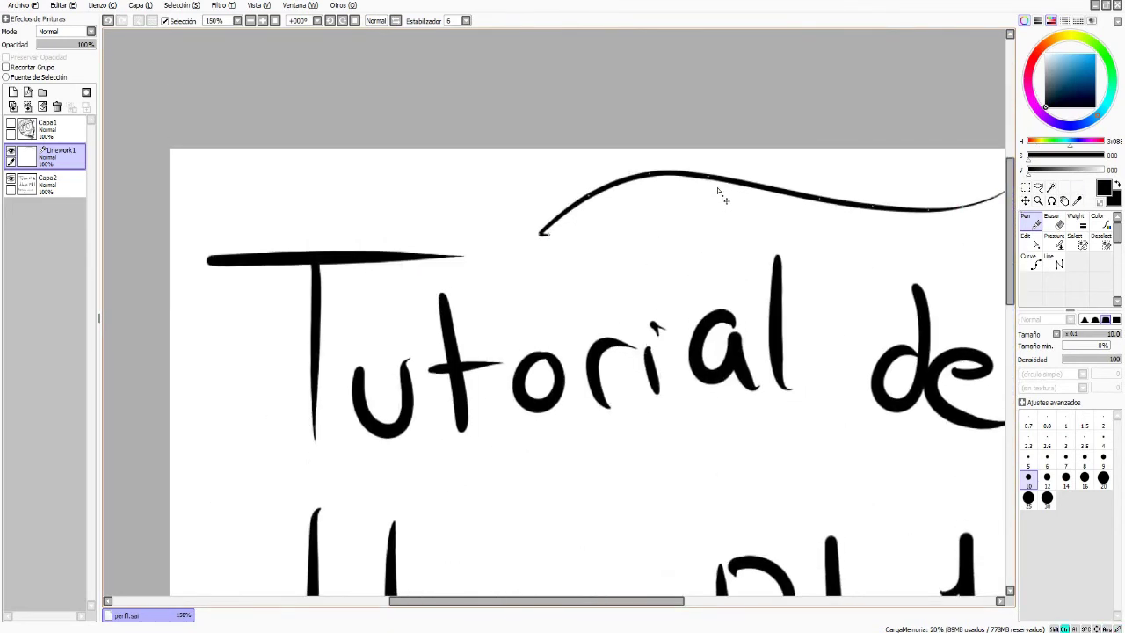
left_click_drag(712, 181, 679, 218)
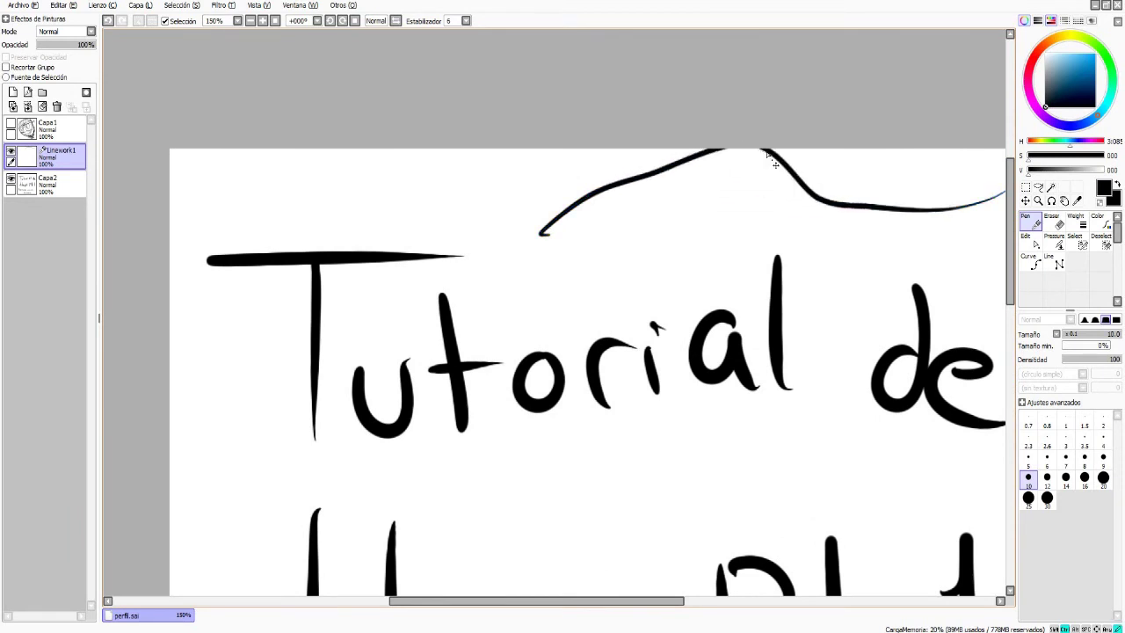
left_click_drag(679, 218, 695, 200)
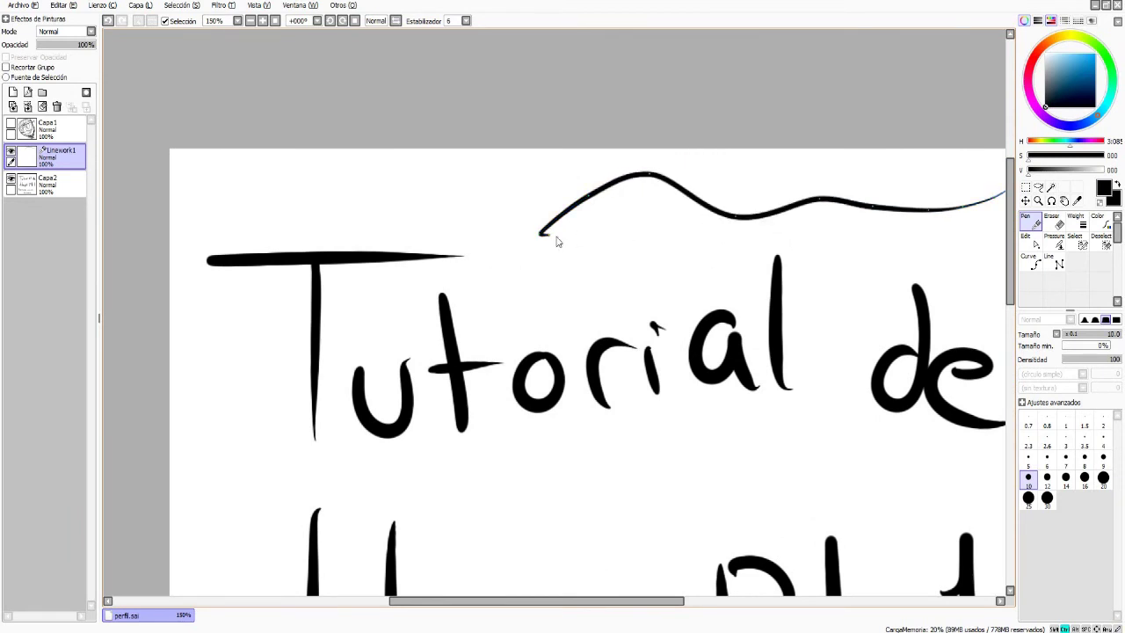
left_click_drag(540, 237, 508, 246)
mouse_move(661, 169)
left_mouse_down()
mouse_move(700, 197)
mouse_move(693, 174)
mouse_move(644, 200)
left_mouse_up()
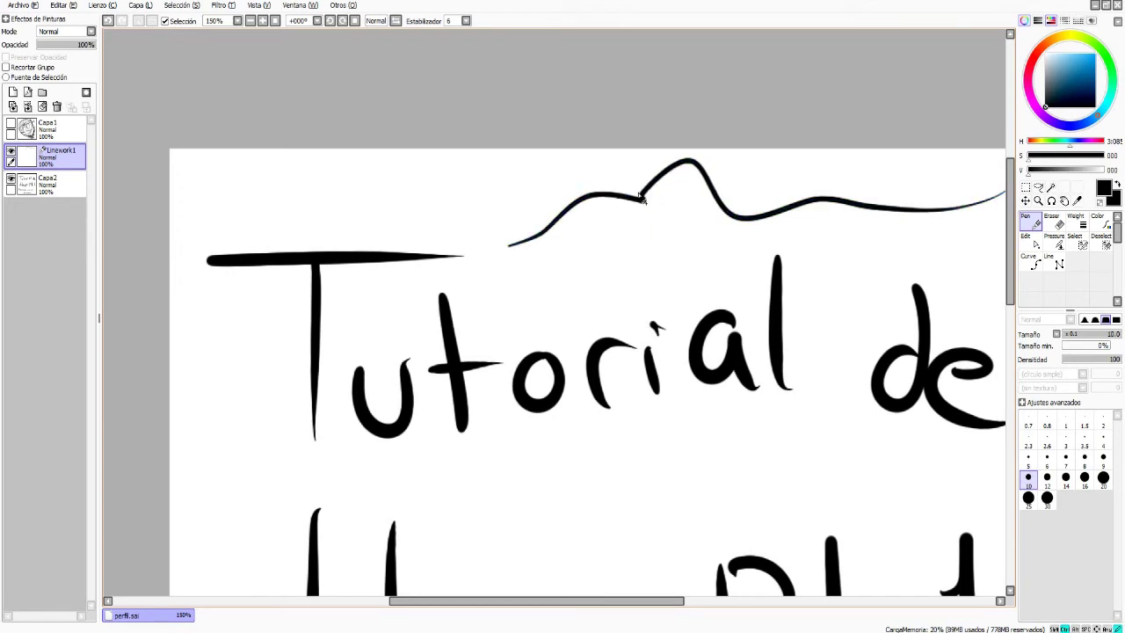
Undo the curve entirely, zoom back out, and select the Weight tool
key("ctrl+z")
key("ctrl+z")
key("ctrl+z")
key("ctrl+z")
key("ctrl+z")
key("ctrl+z")
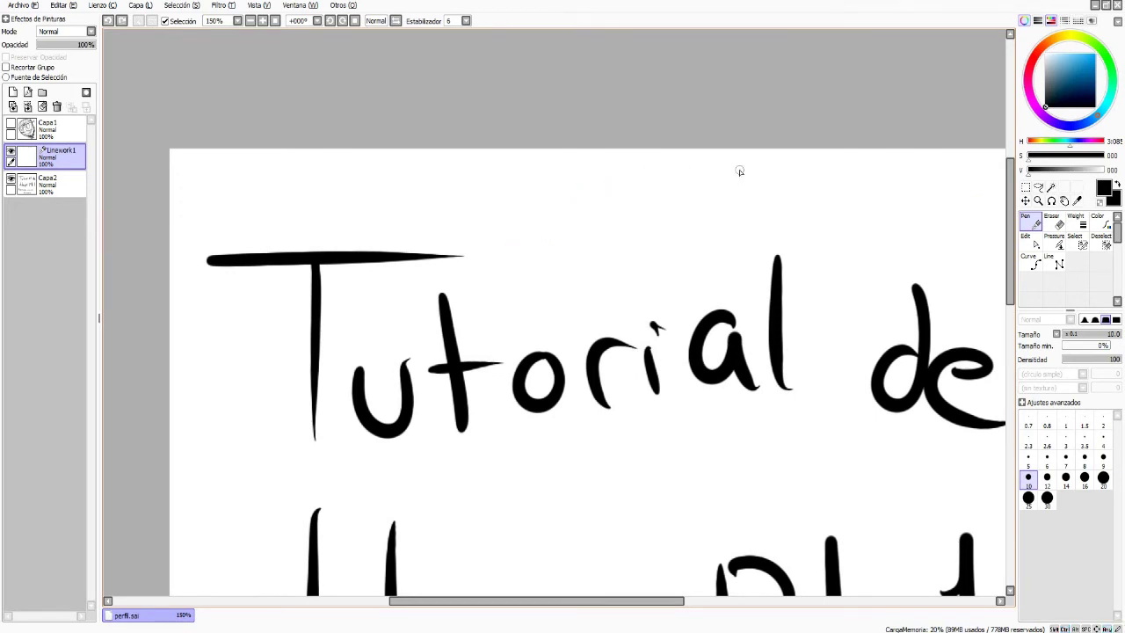
scroll(739, 171, "down", 1)
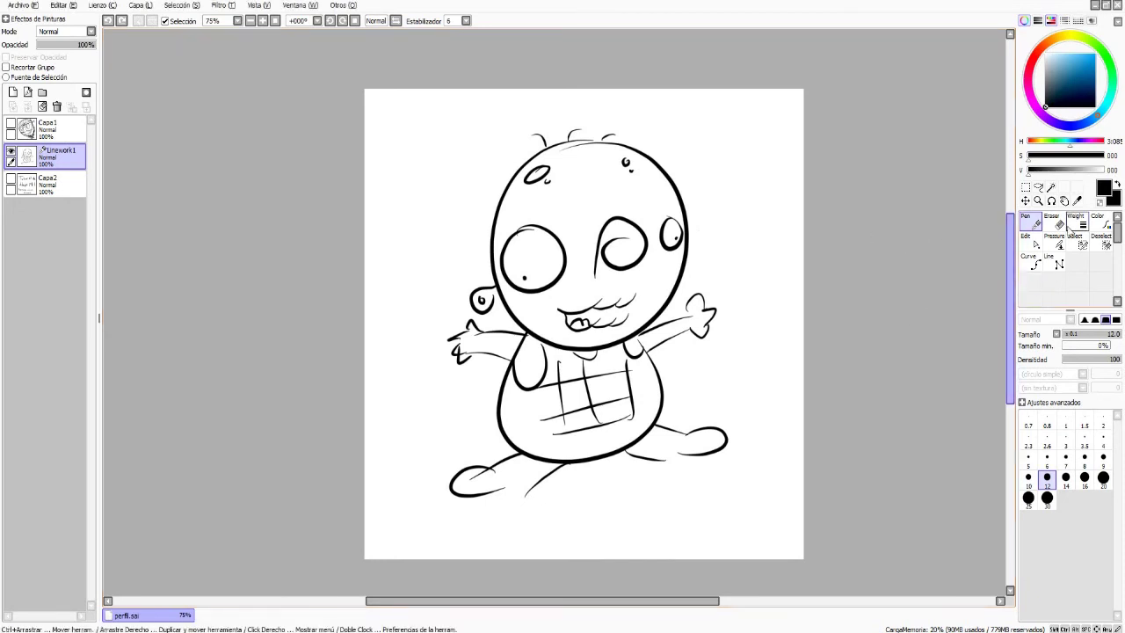
left_click(1076, 222)
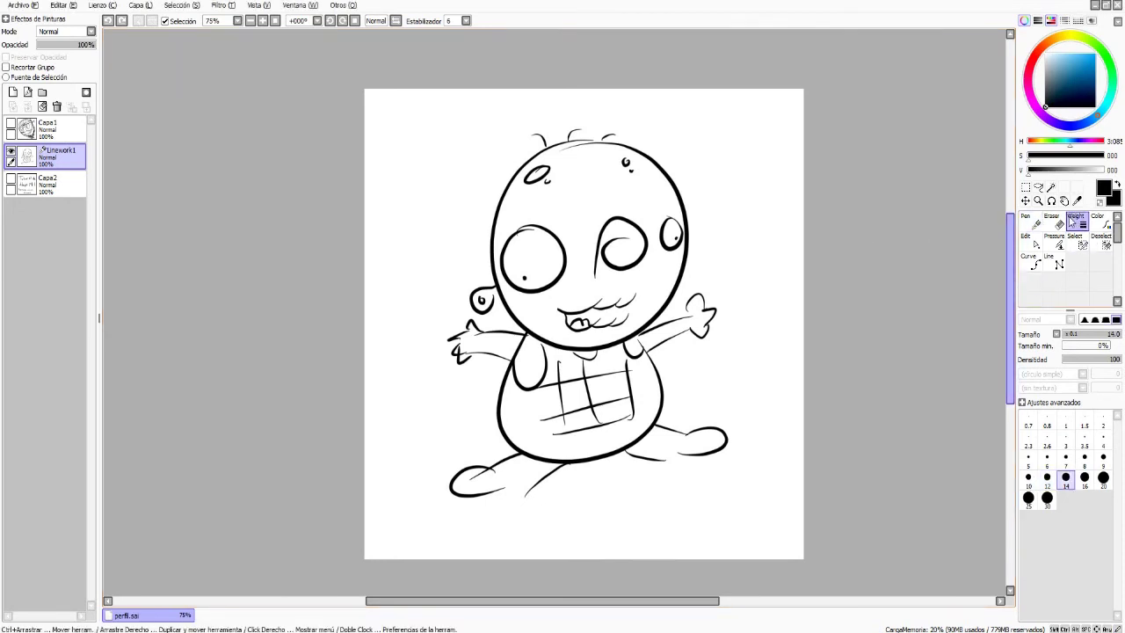
Reselect the Weight tool and test weight 25 on the head outline, then undo it
left_click(1076, 223)
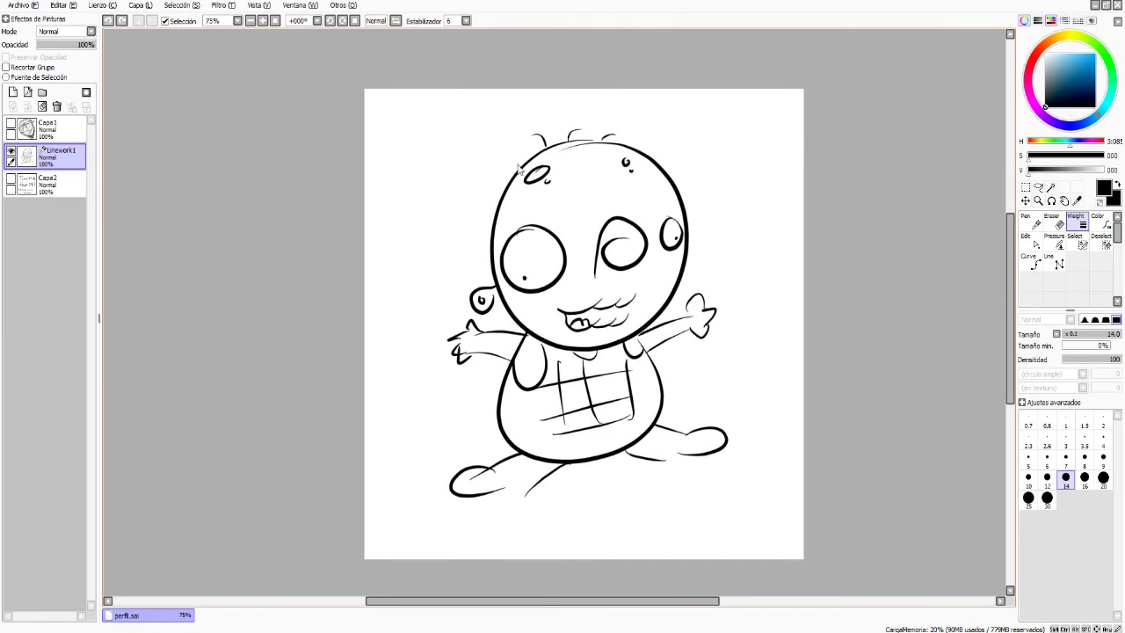
left_click(1031, 222)
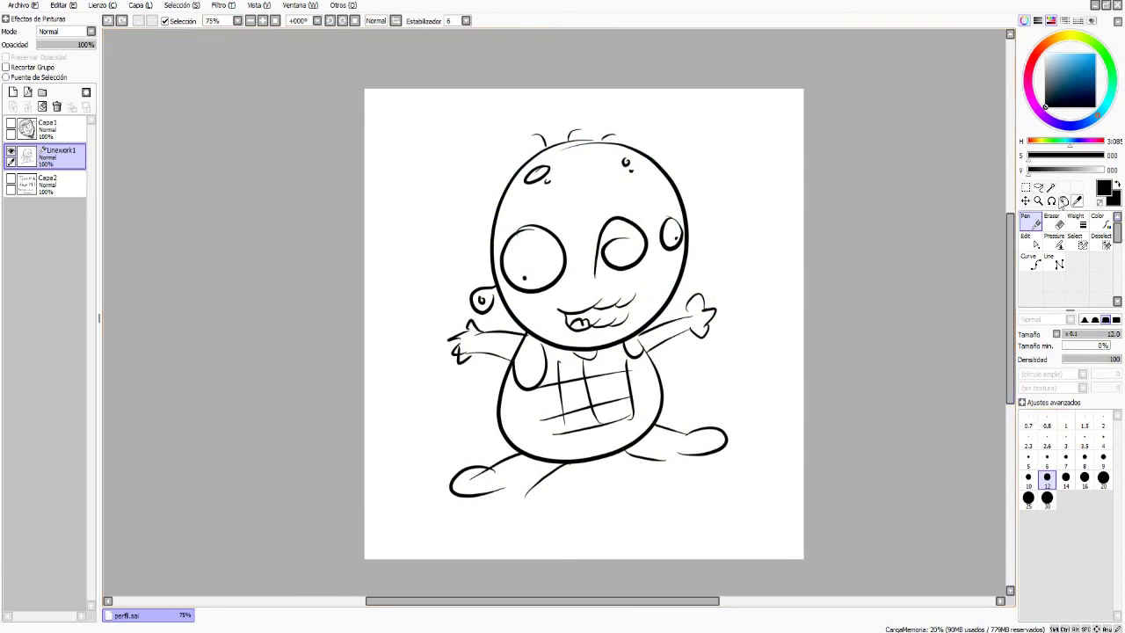
left_click(1076, 222)
left_click(1028, 497)
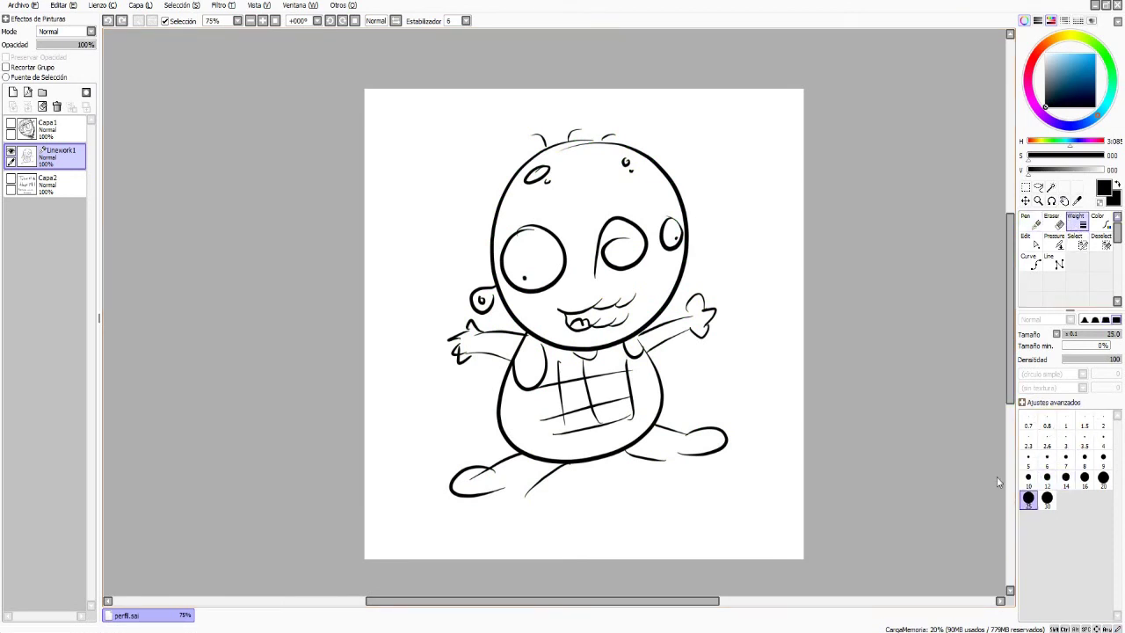
left_click(686, 260)
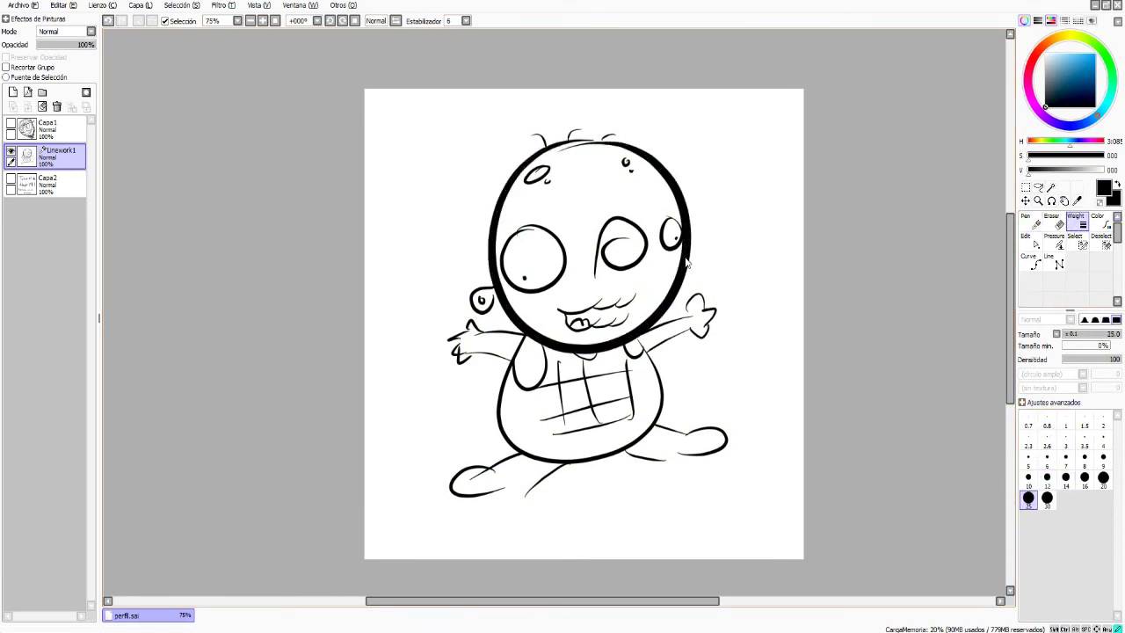
key("ctrl+z")
Thin the head outline and ear circle to hairline weight 0.7
left_click(1066, 457)
left_click(688, 216)
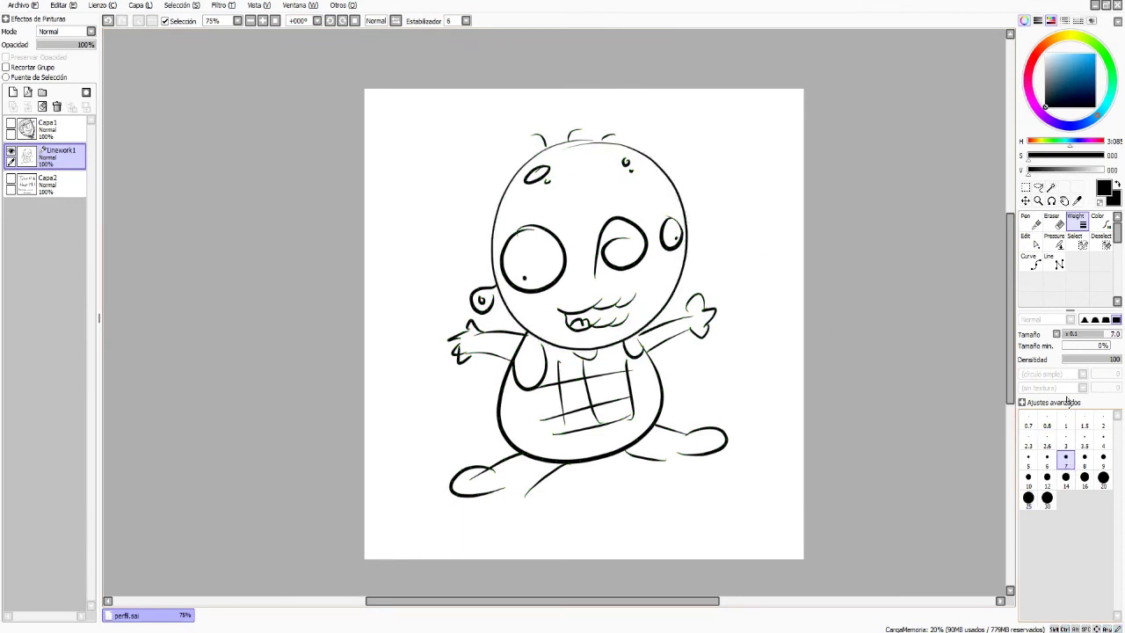
left_click(1029, 425)
left_click(682, 233)
key("ctrl+z")
key("ctrl+y")
left_click(686, 264)
Re-thicken the head and ear at weight 14, then set the ear circle to weight 12
left_click(1066, 477)
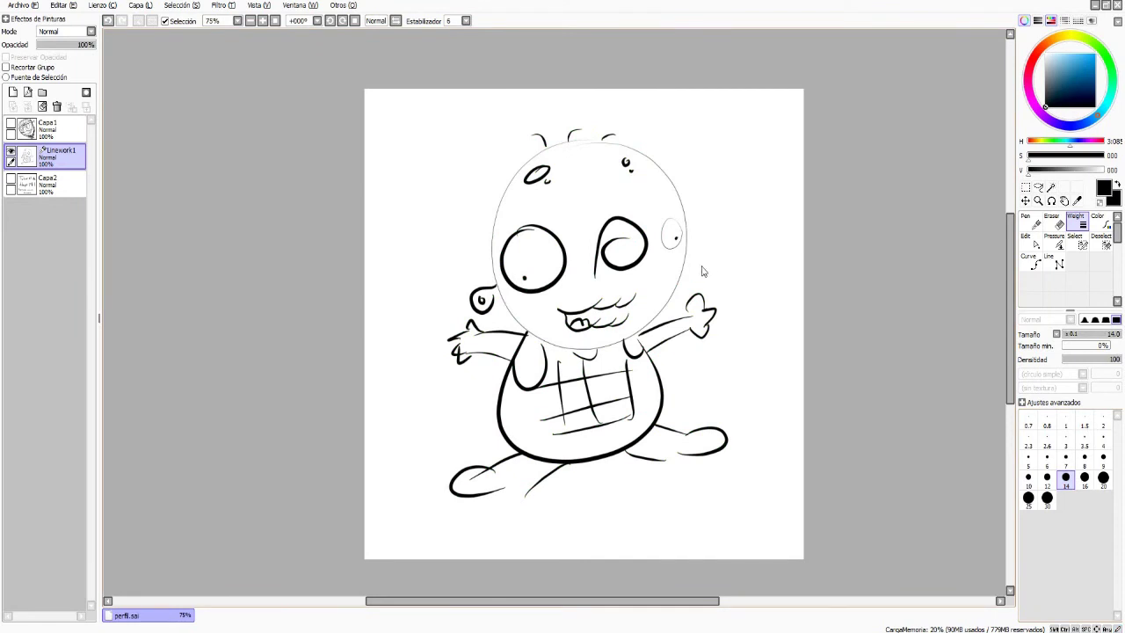
left_click(683, 279)
left_click(670, 251)
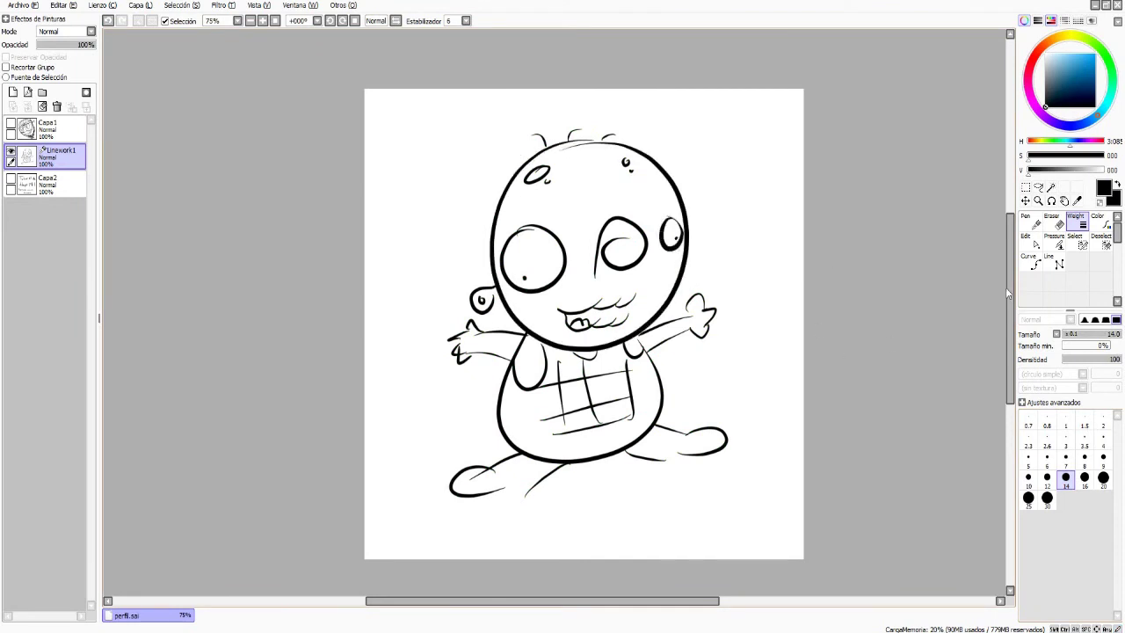
left_click(1046, 477)
left_click(689, 242)
Pick a dark teal with the Color tool and test it with an undone scribble
left_click(1097, 220)
left_click(1064, 91)
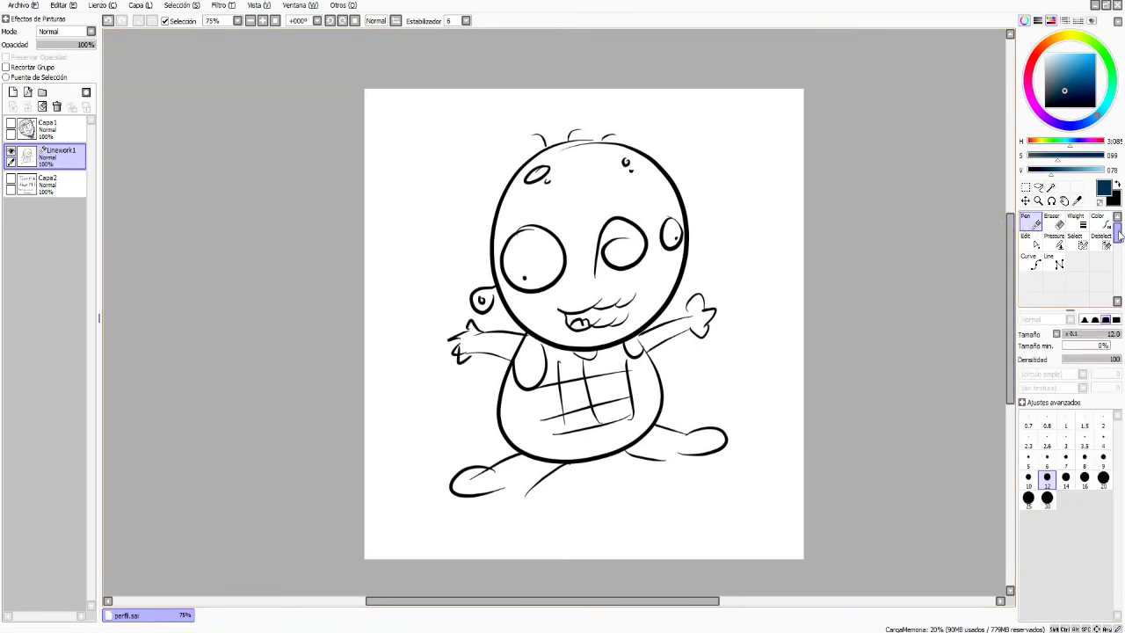
left_click(1037, 225)
mouse_move(710, 229)
left_mouse_down()
mouse_move(726, 257)
mouse_move(654, 286)
left_mouse_up()
key("ctrl+z")
left_click(1097, 220)
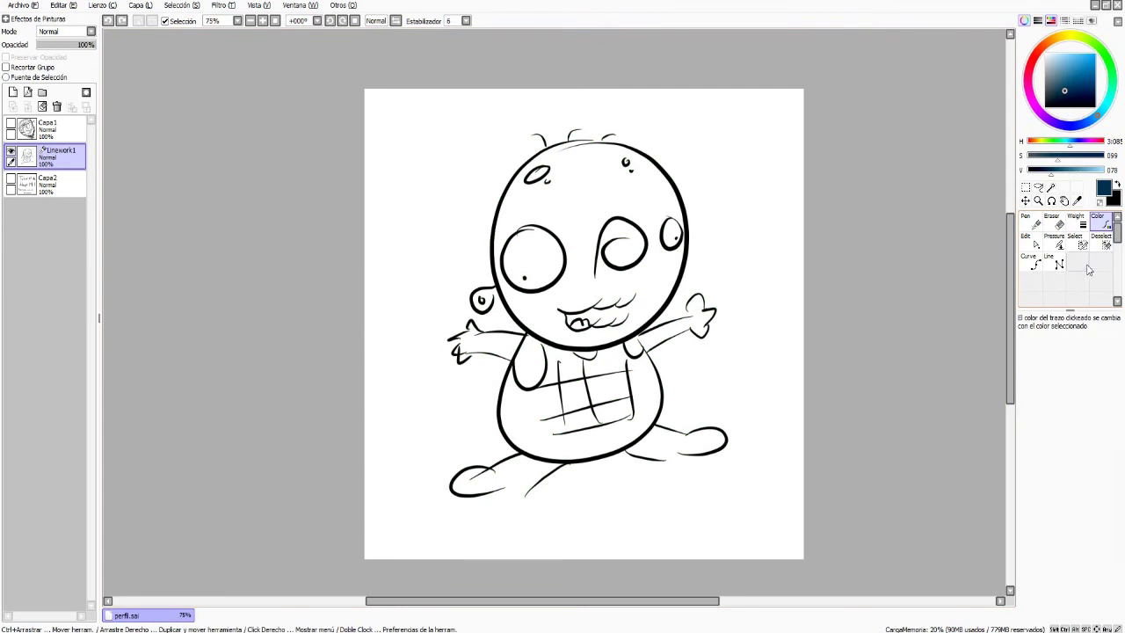
Trial-recolour the head outline blue and body outline green, undo both, keeping green as the drawing colour
left_click(686, 283)
key("ctrl+z")
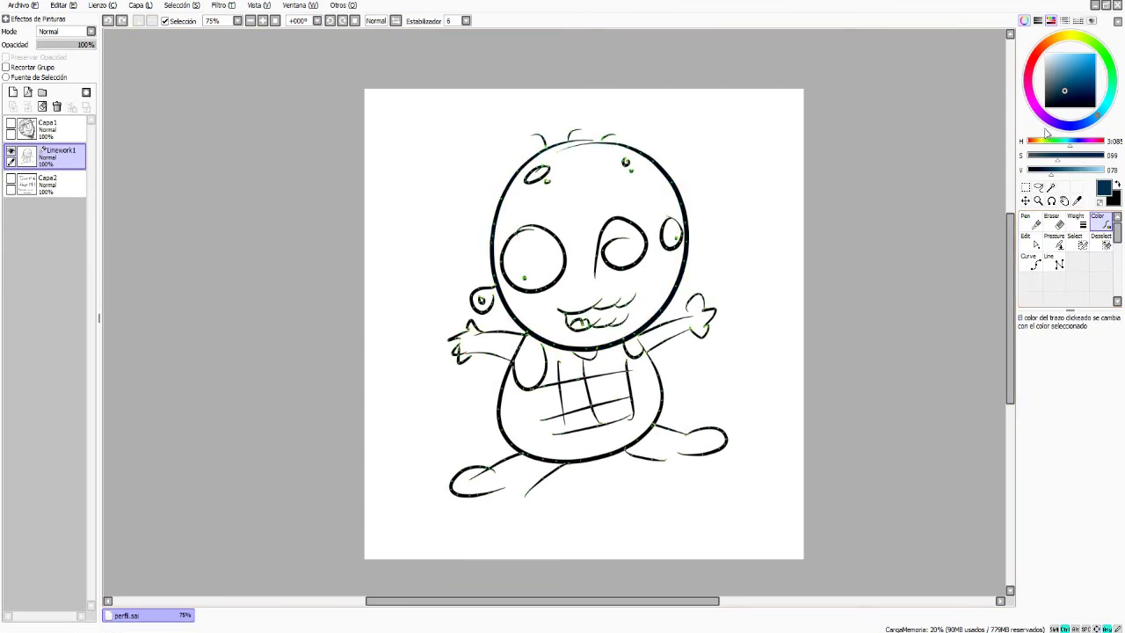
left_click_drag(1106, 99, 1091, 42)
left_click(1079, 68)
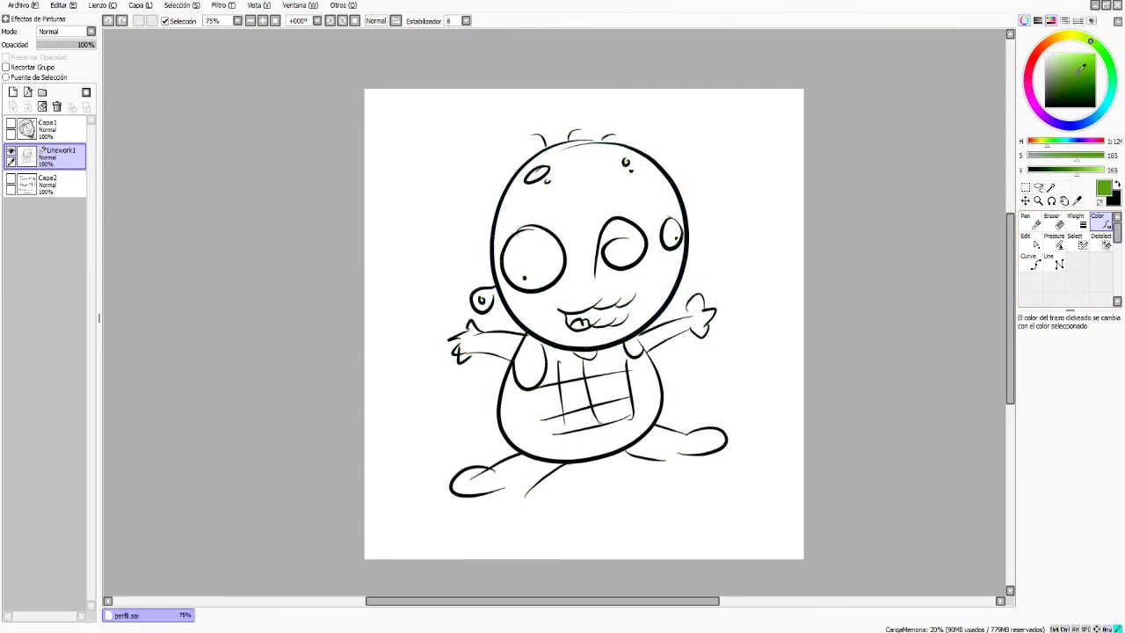
left_click(663, 381)
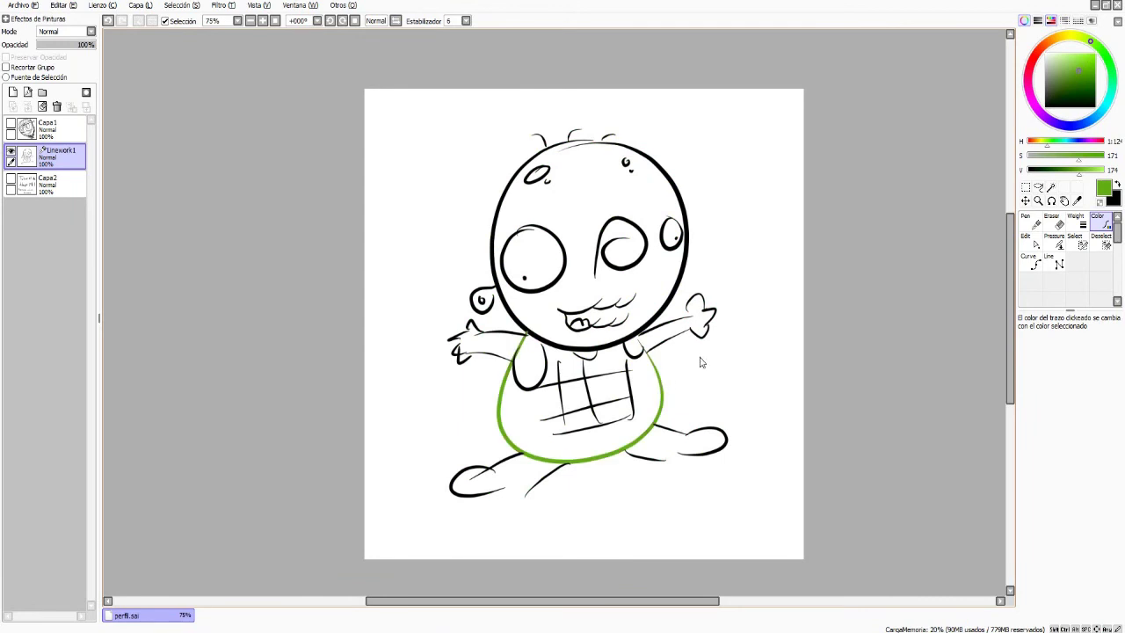
key("ctrl+z")
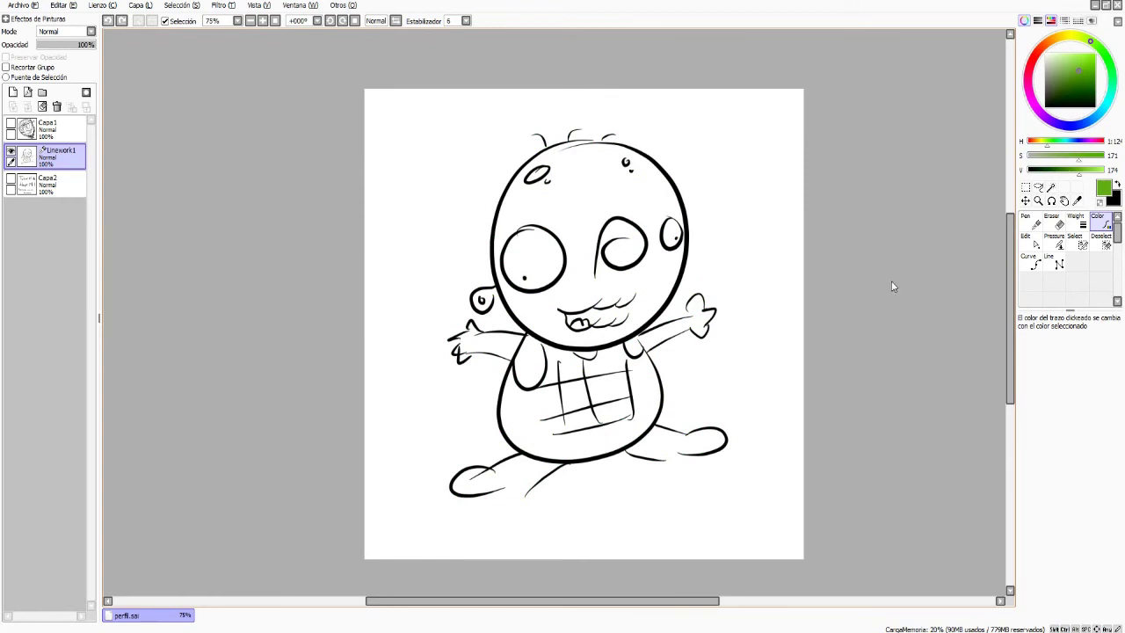
left_click(1036, 247)
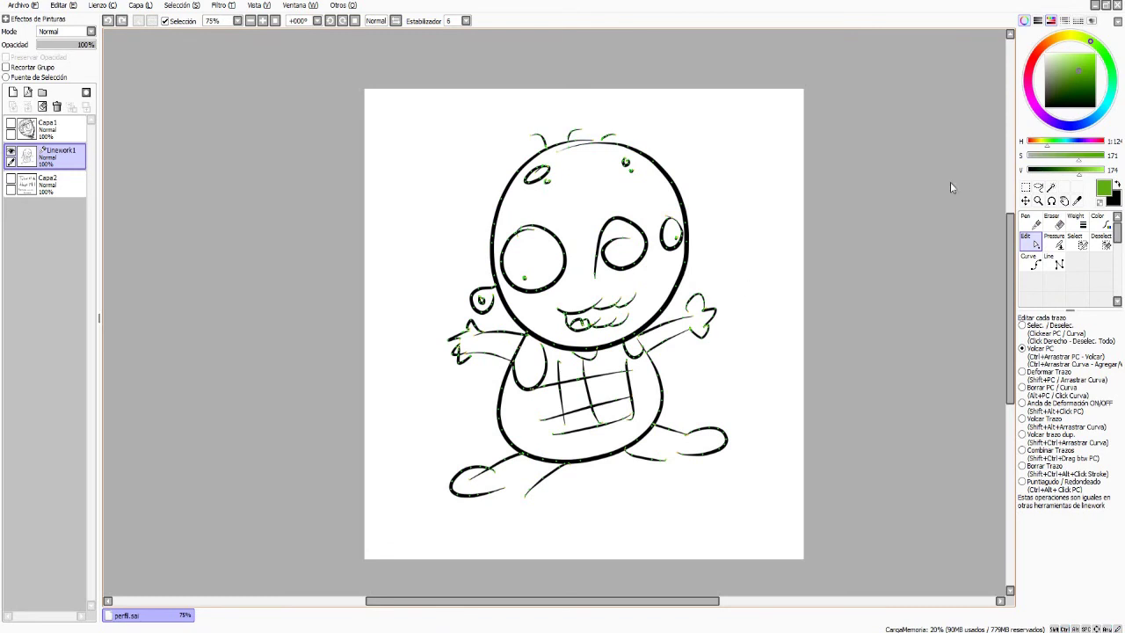
Raise the line pressure along the head outline's right side with the Pressure tool, then deselect
left_click(1031, 221)
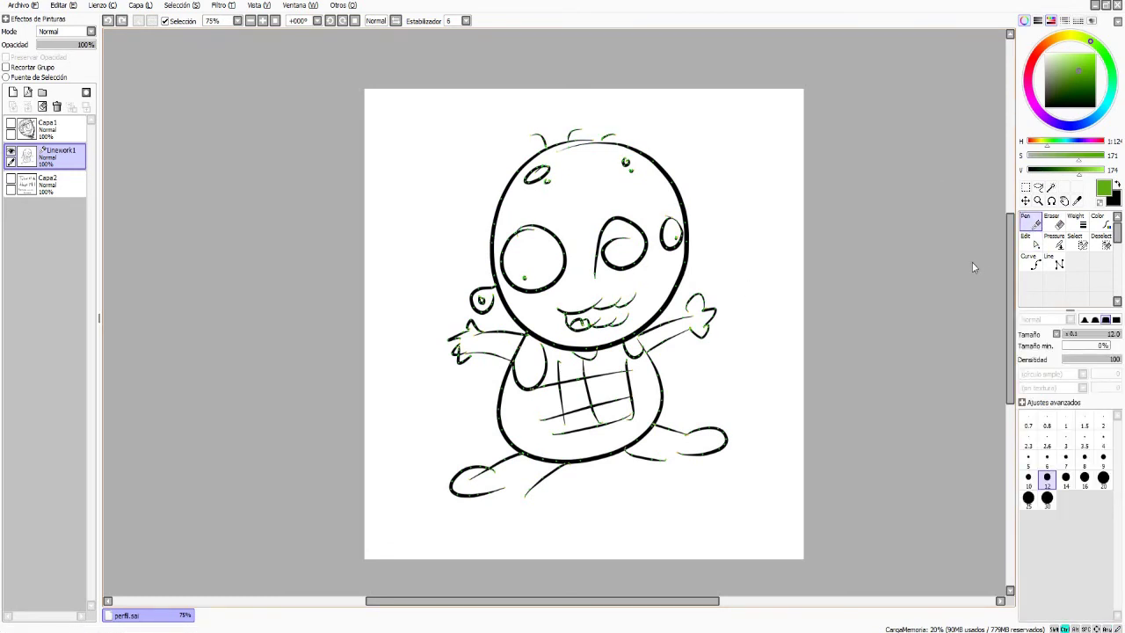
left_click(1055, 239)
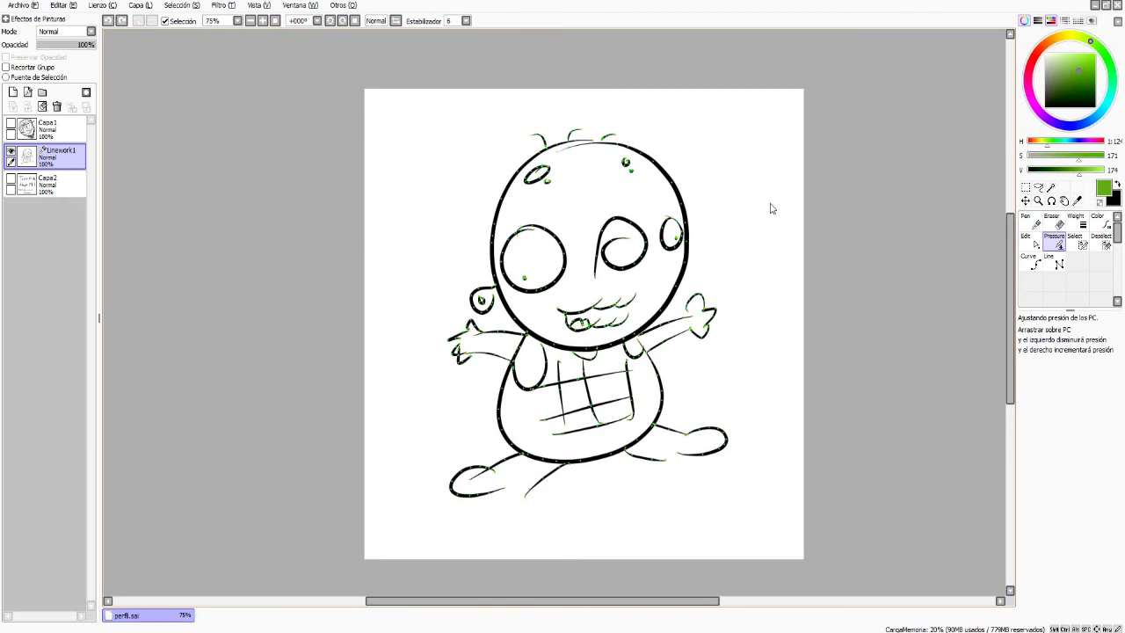
left_click_drag(686, 267, 772, 262)
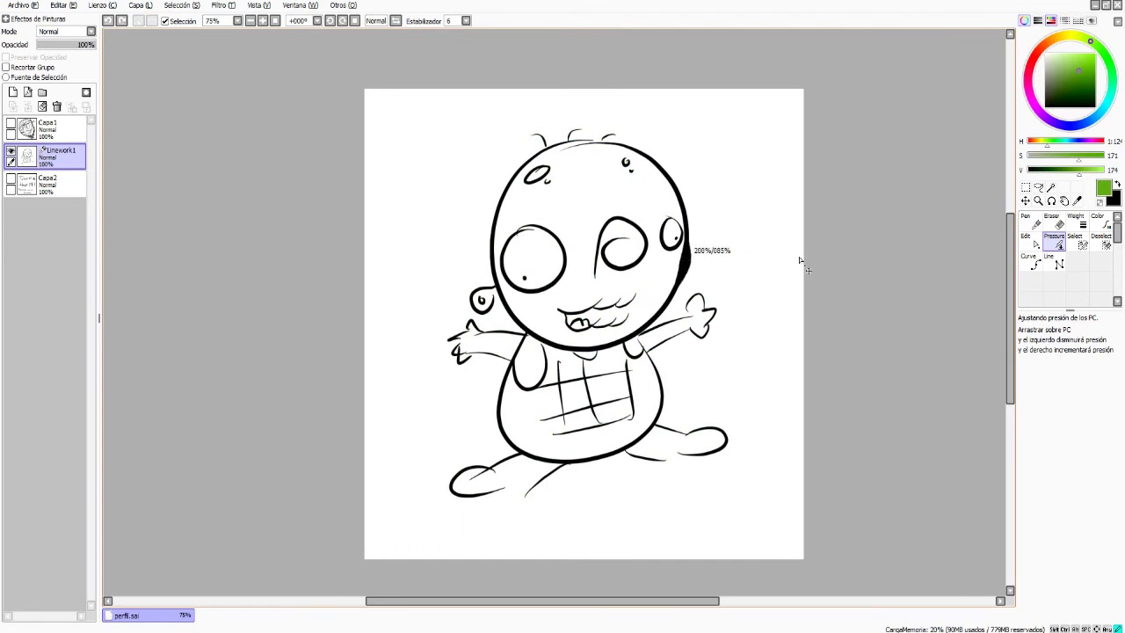
mouse_move(690, 281)
left_mouse_down()
mouse_move(841, 283)
mouse_move(703, 284)
left_mouse_up()
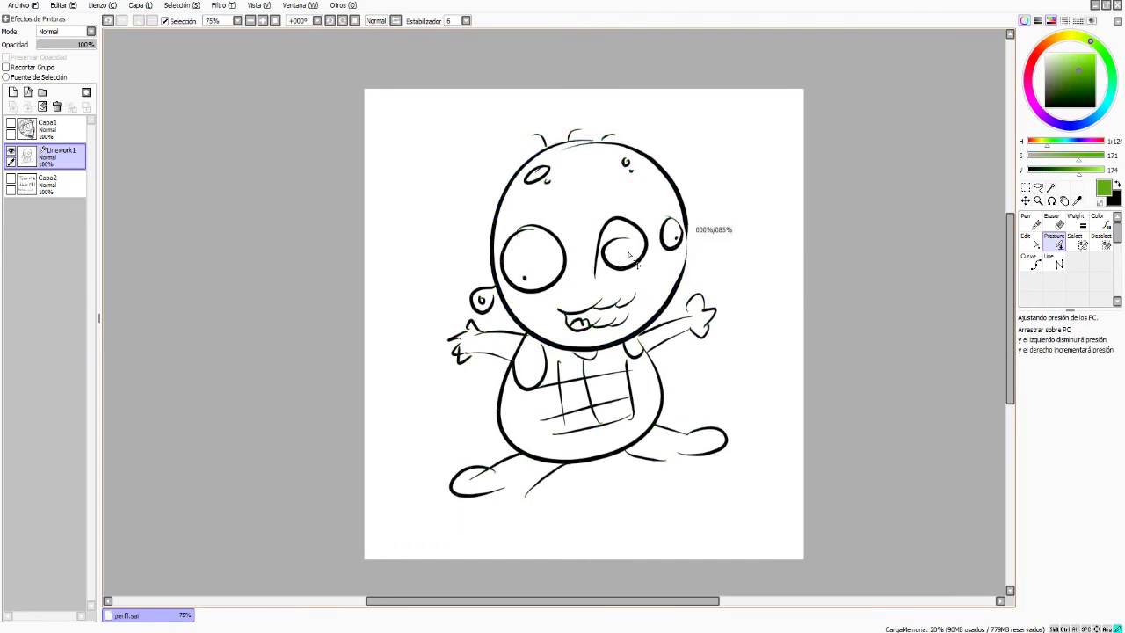
left_click_drag(687, 236, 756, 211)
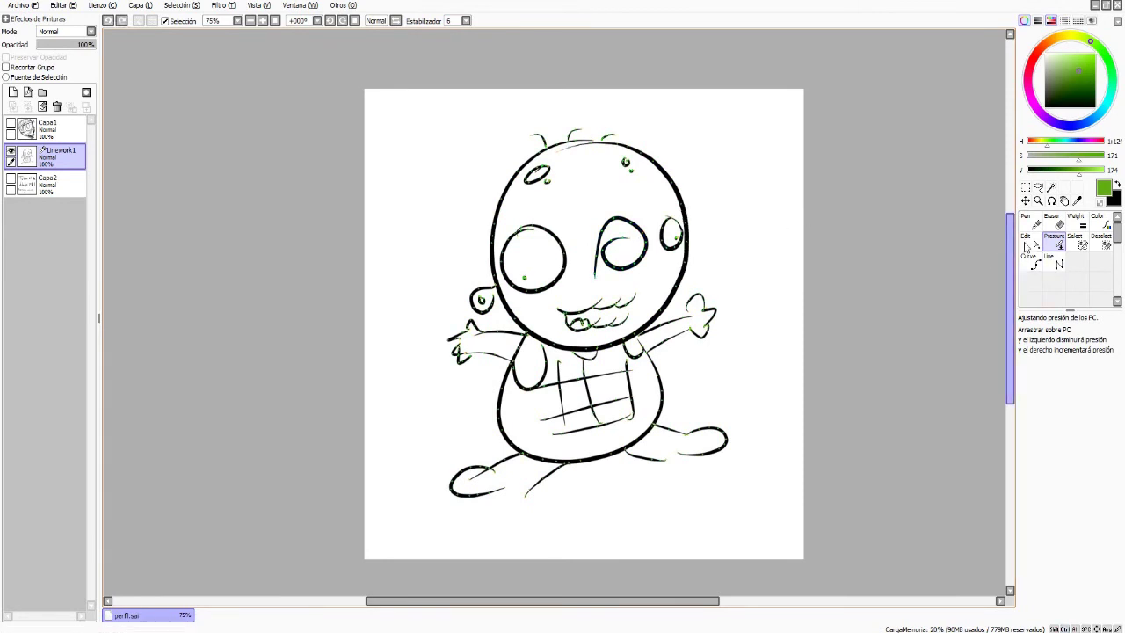
left_click(1079, 245)
left_click(1106, 246)
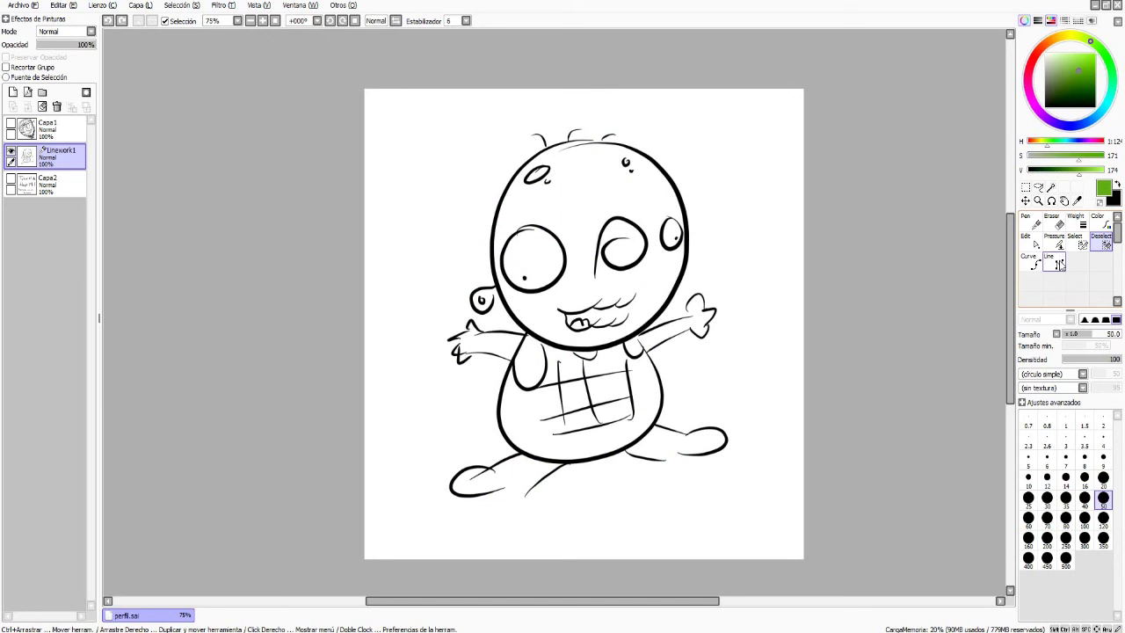
Set the Curve tool to size 12 and black, then clear the linework layer
left_click(1034, 263)
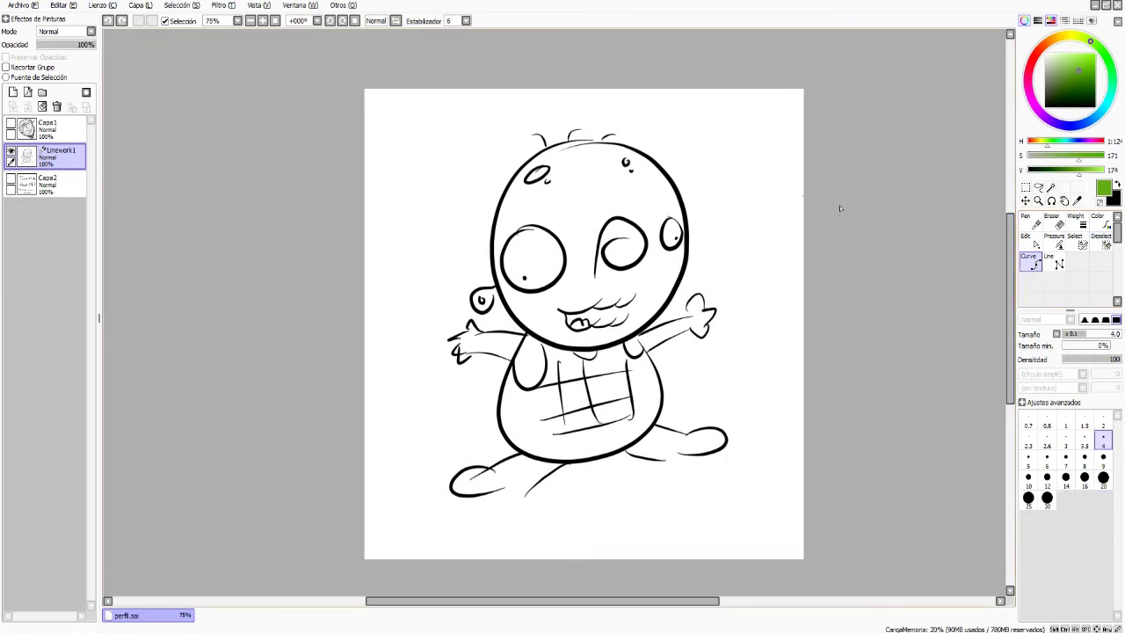
left_click(1046, 477)
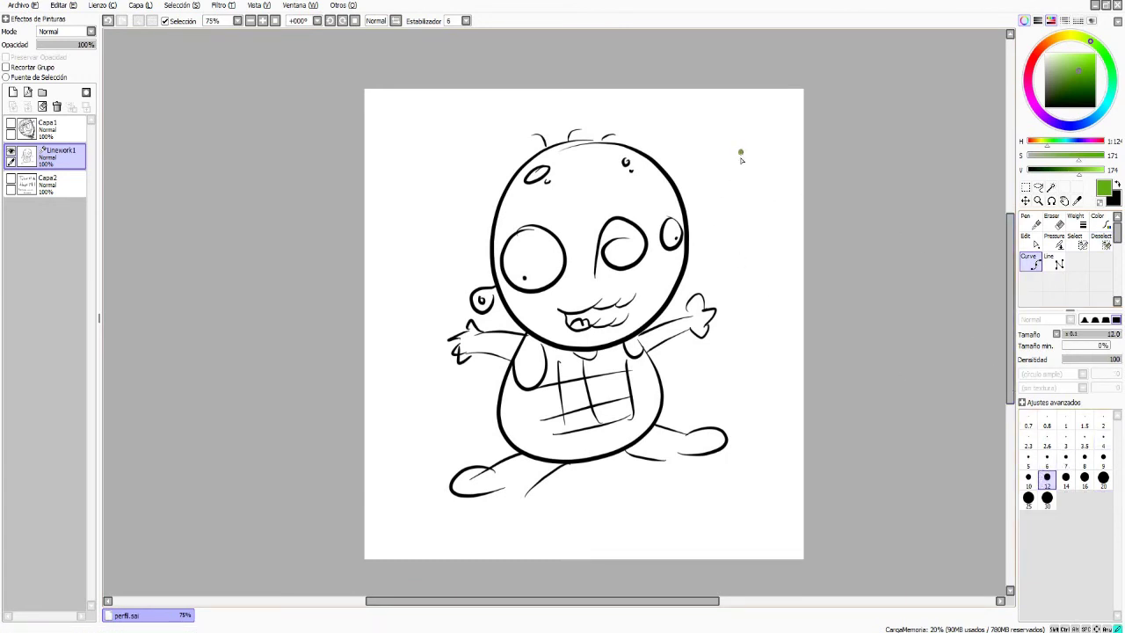
left_click(716, 272)
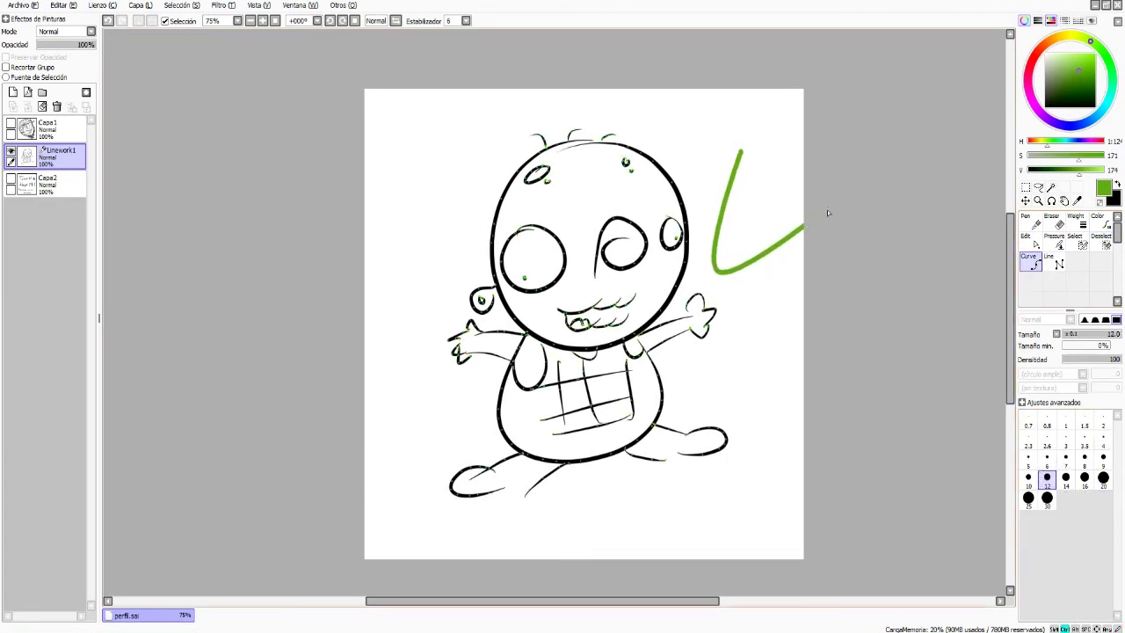
key("Escape")
key("x")
key("Delete")
Draw a closed rounded curve through five points, starting and ending at the top
left_click(644, 161)
left_click(485, 211)
left_click(501, 361)
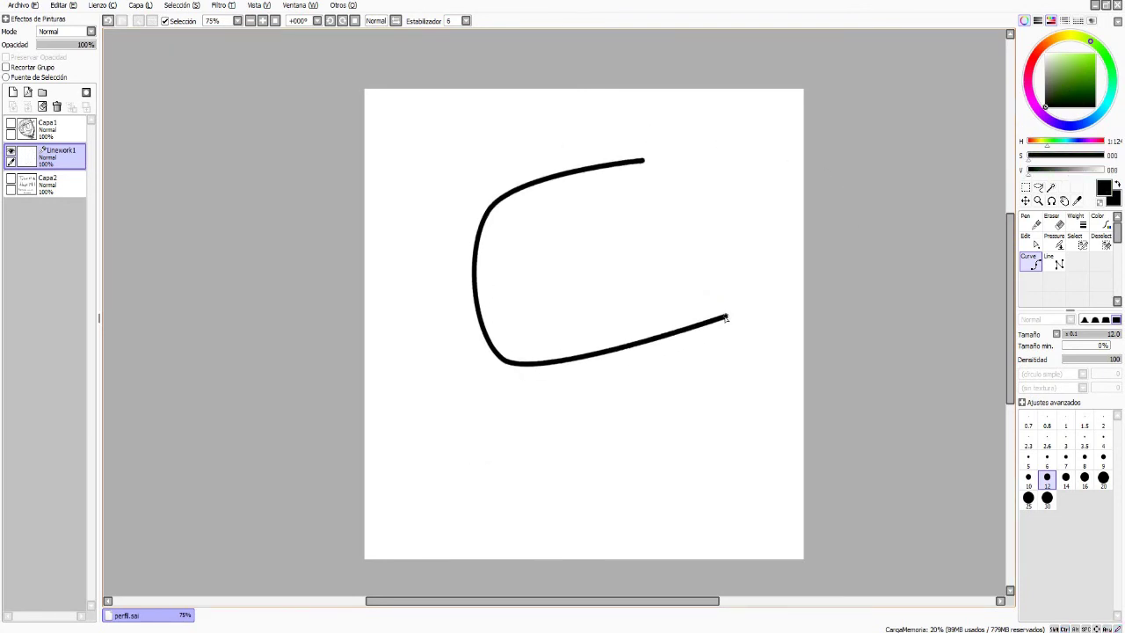
left_click(726, 317)
left_click(643, 161)
key("Return")
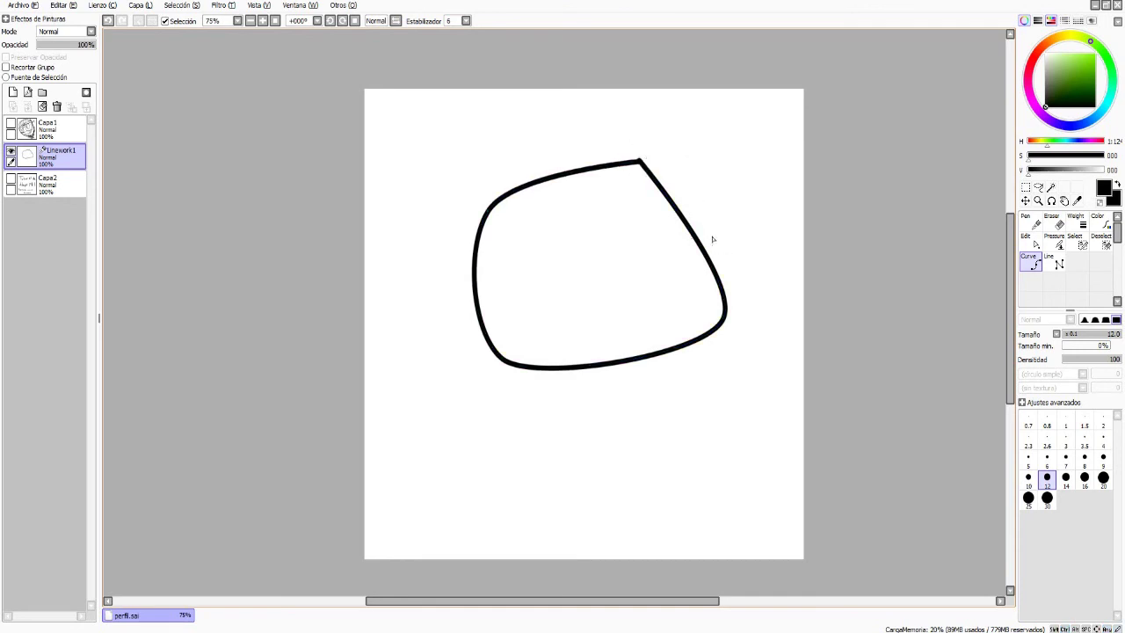
Drag the curve's control points to round the right side, lower the bottom and lift the top-left
left_click_drag(694, 231, 708, 208)
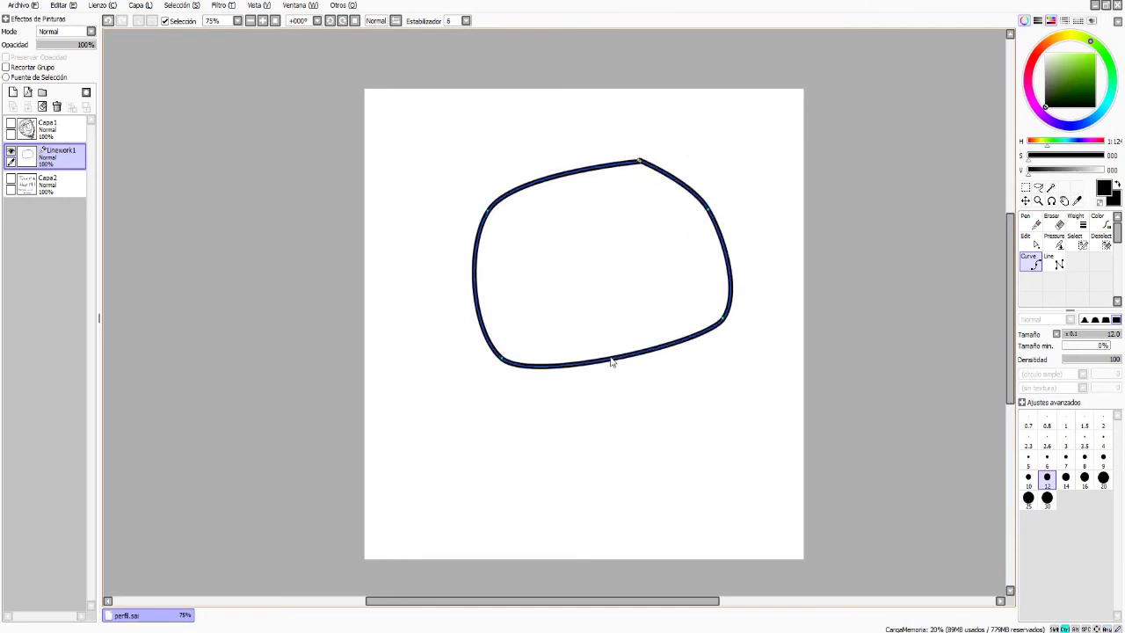
left_click_drag(612, 362, 613, 383)
left_click_drag(571, 173, 567, 161)
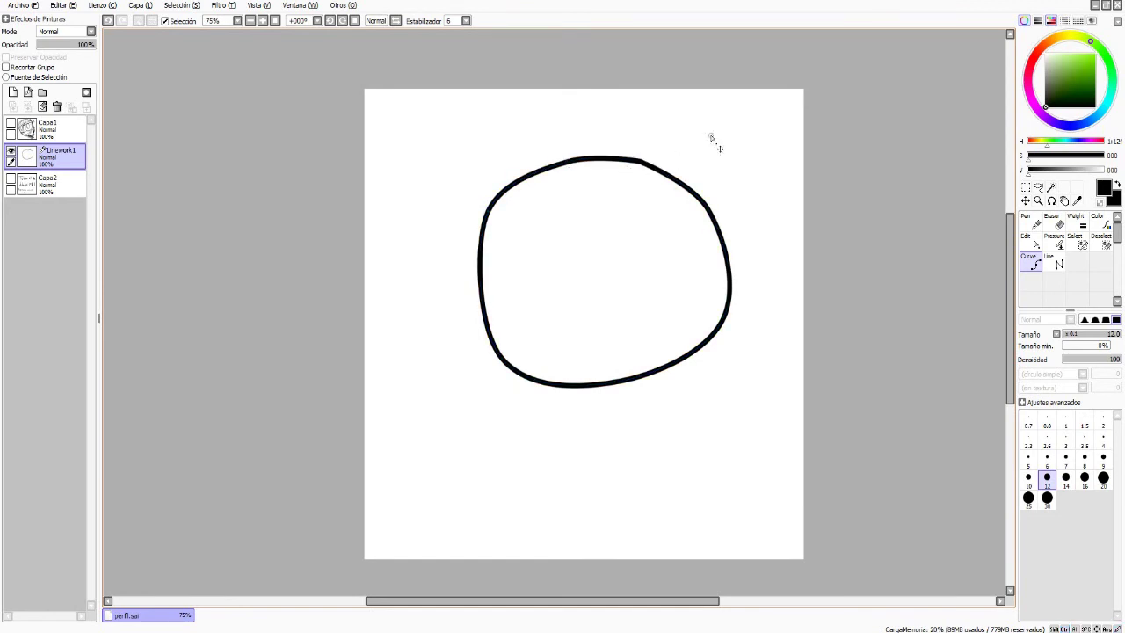
left_click(1059, 263)
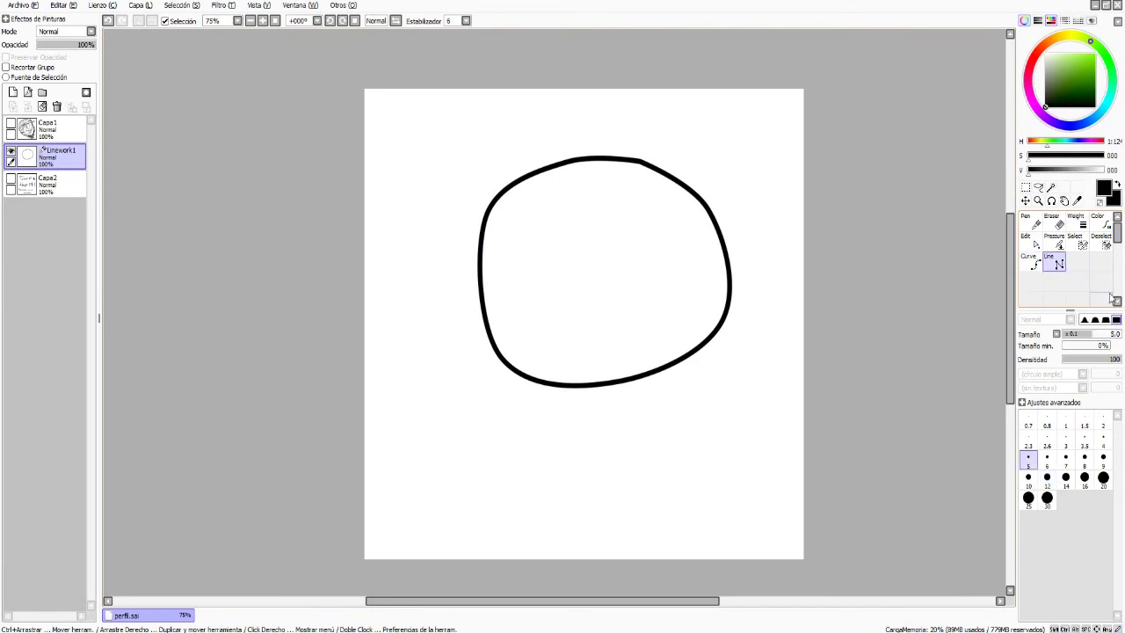
Draw a four-sided straight-line box below the round shape at width 12
left_click(1047, 477)
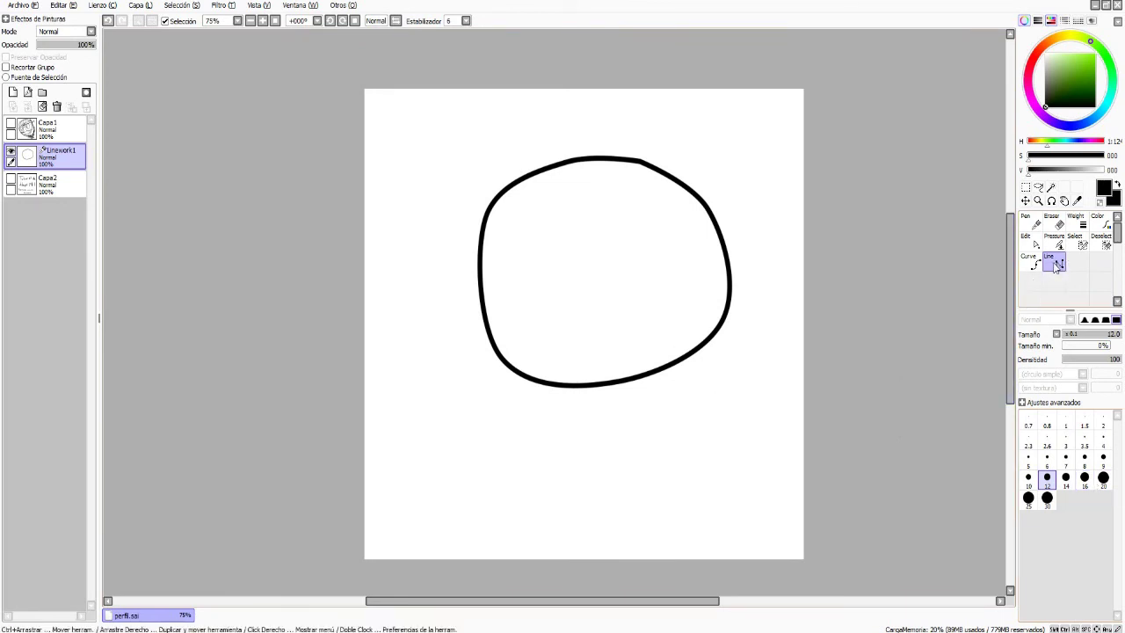
left_click(606, 405)
left_click(615, 541)
left_click(732, 513)
left_click(709, 382)
left_click(607, 403)
Add a left side face to the box and end the line path
left_click(578, 452)
left_click(589, 527)
left_click(614, 541)
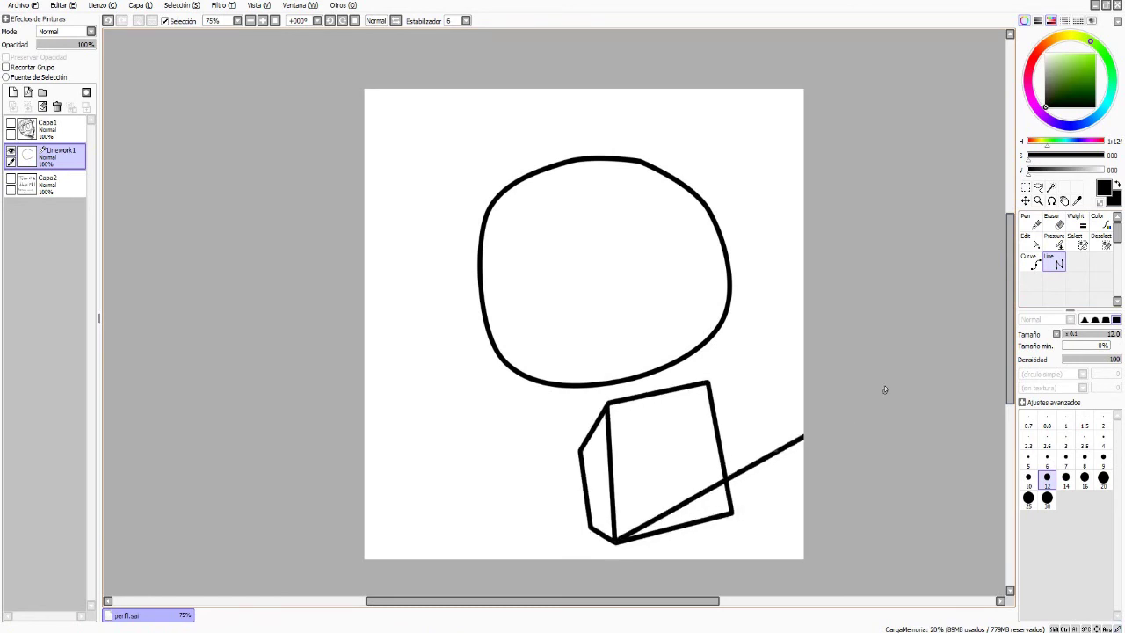
key("Escape")
Nudge the box's left corner, clear the linework layer and delete Linework1
left_click_drag(580, 453, 586, 447)
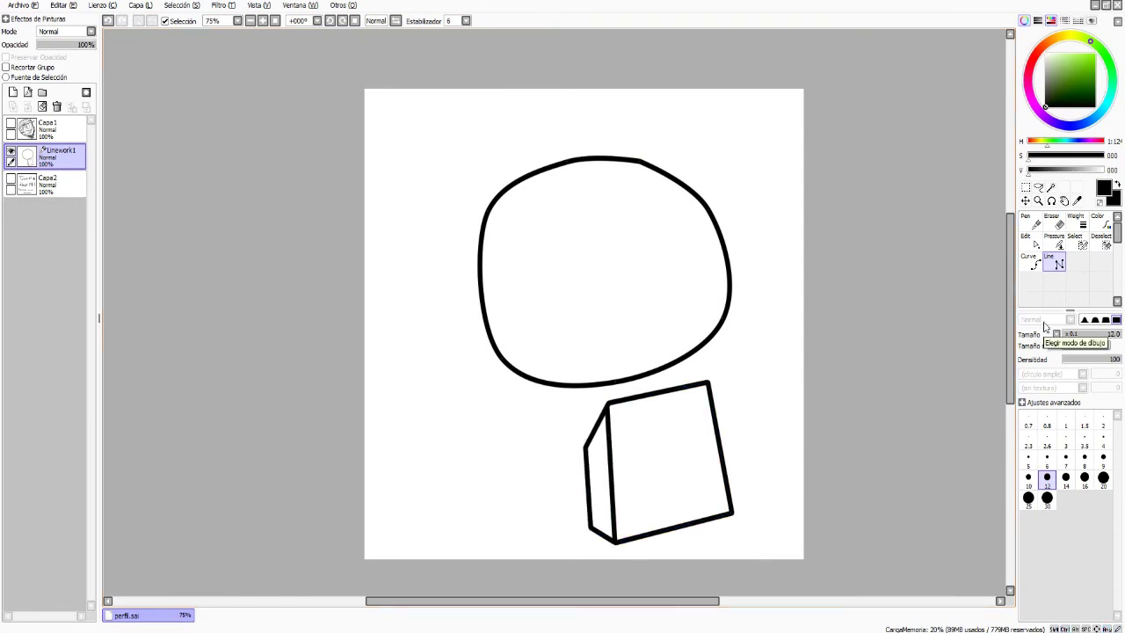
key("Delete")
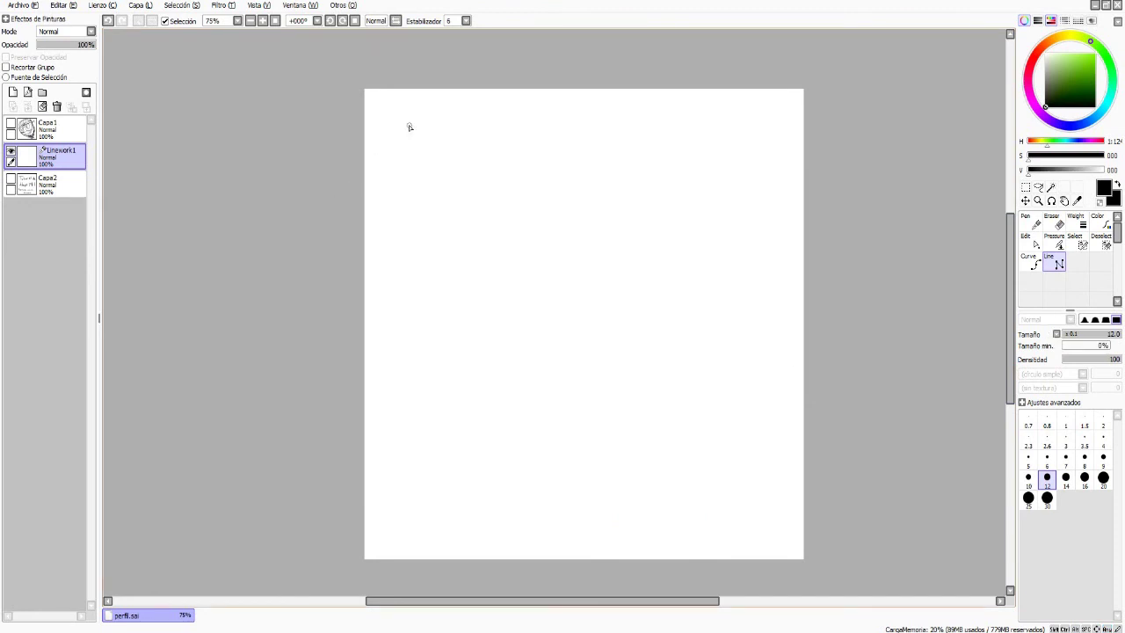
left_click(57, 106)
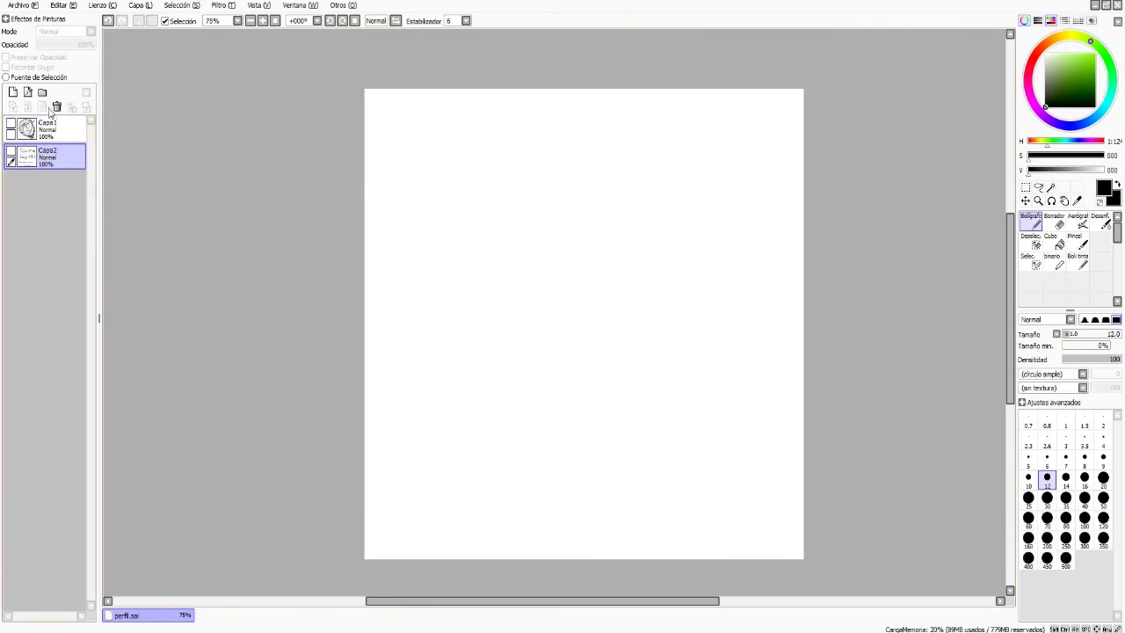
Toggle Capa2's visibility several times, ending with the 'Tutorial de dibujo Pt.1' title shown
left_click(11, 152)
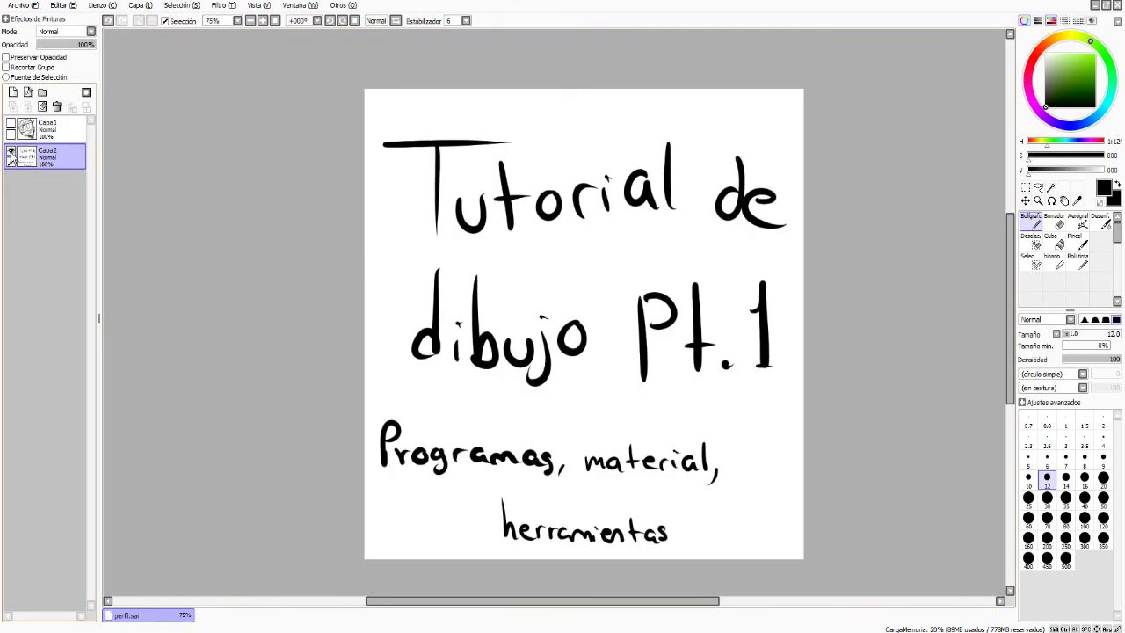
left_click(10, 154)
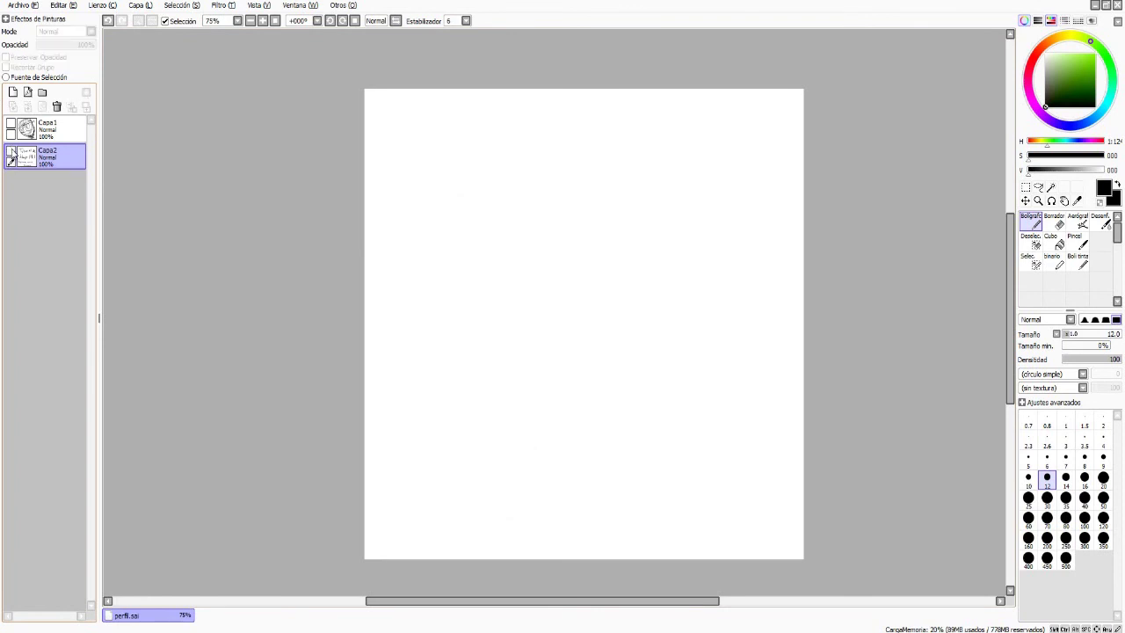
left_click(11, 154)
left_click(10, 154)
left_click(10, 154)
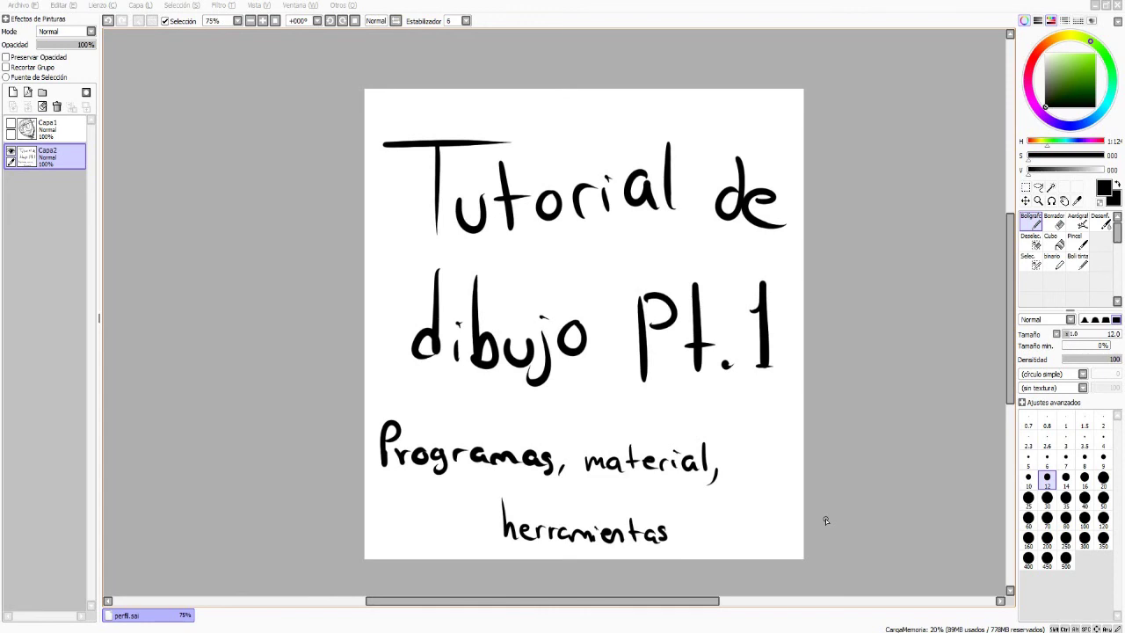
Open an existing file via Archivo > Abrir, then close the menu
left_click(29, 8)
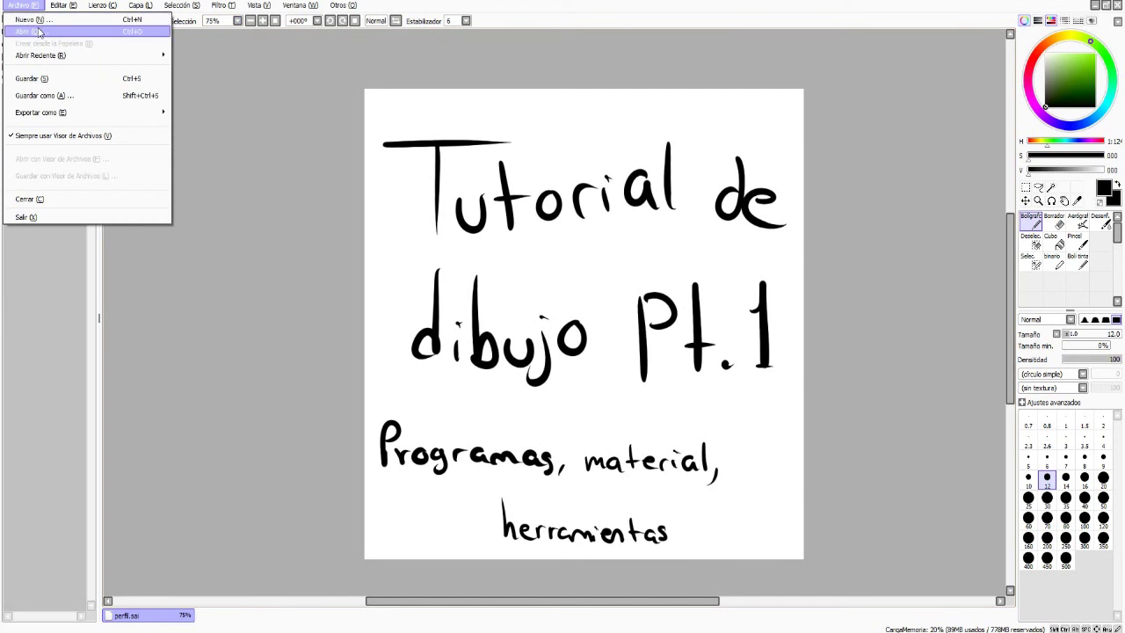
left_click(41, 33)
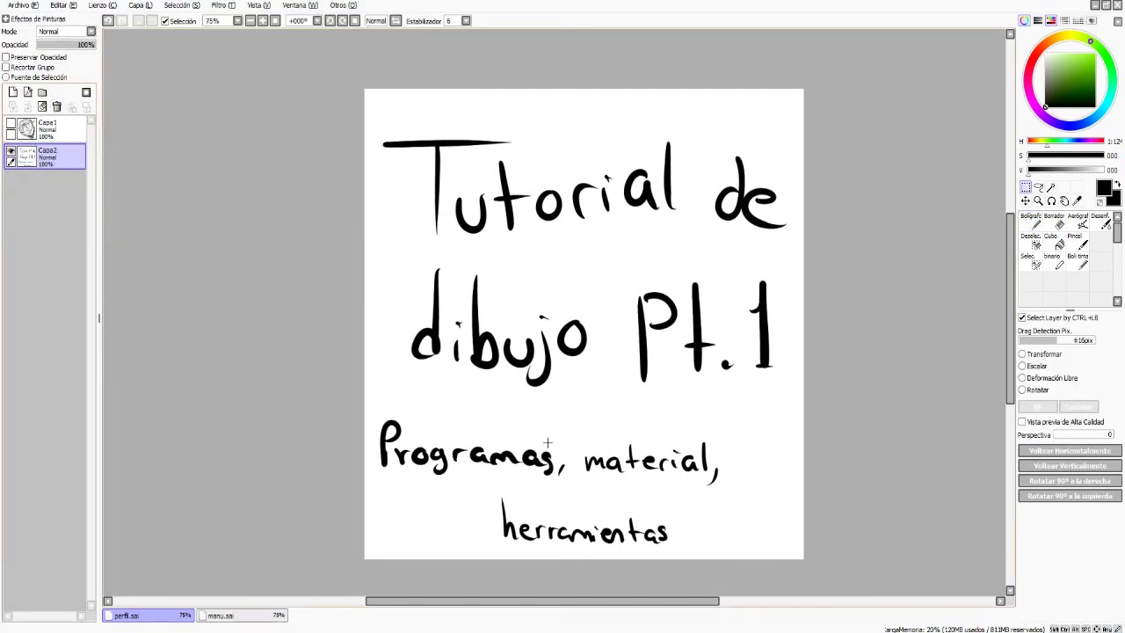
left_click(29, 7)
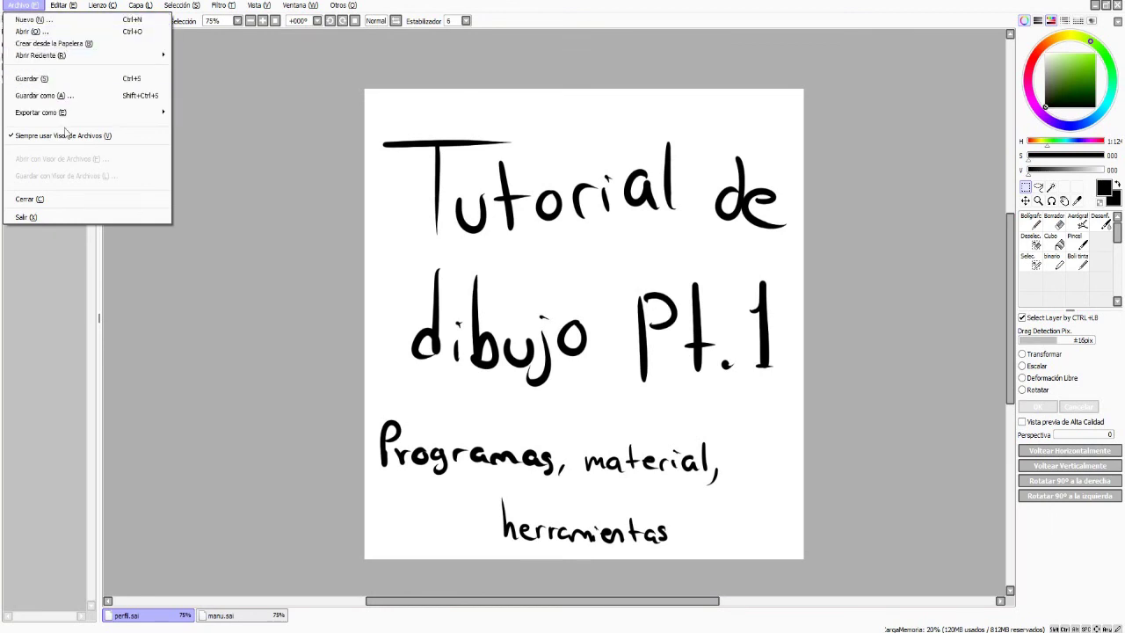
left_click(308, 208)
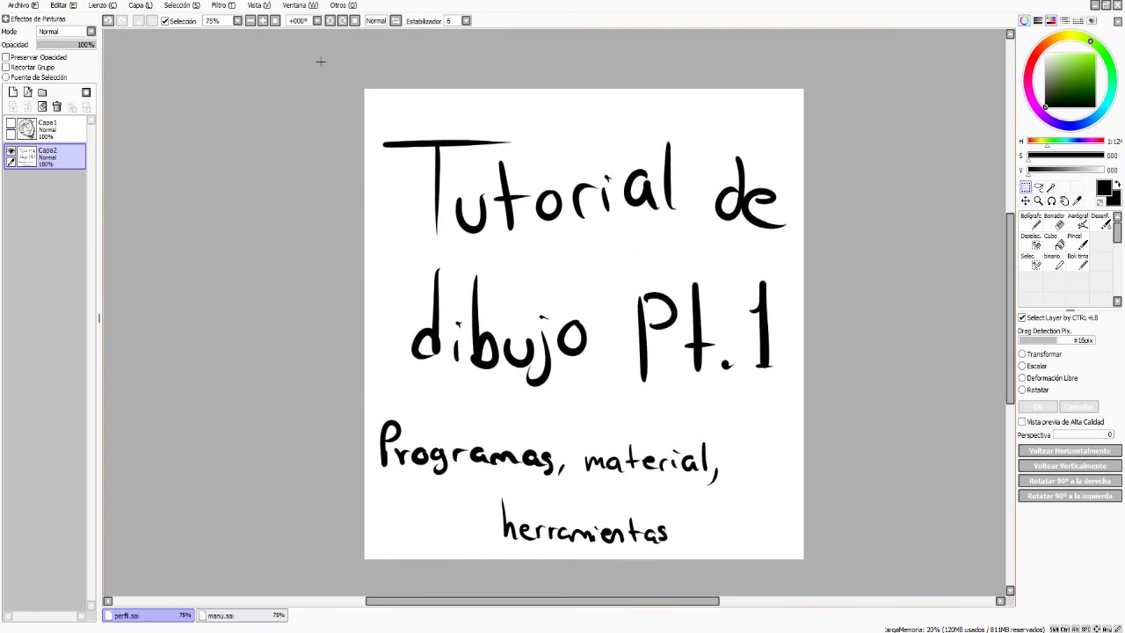
Save the title canvas as perfil.sai with file type SAI (*.sai)
left_click(23, 5)
left_click(44, 95)
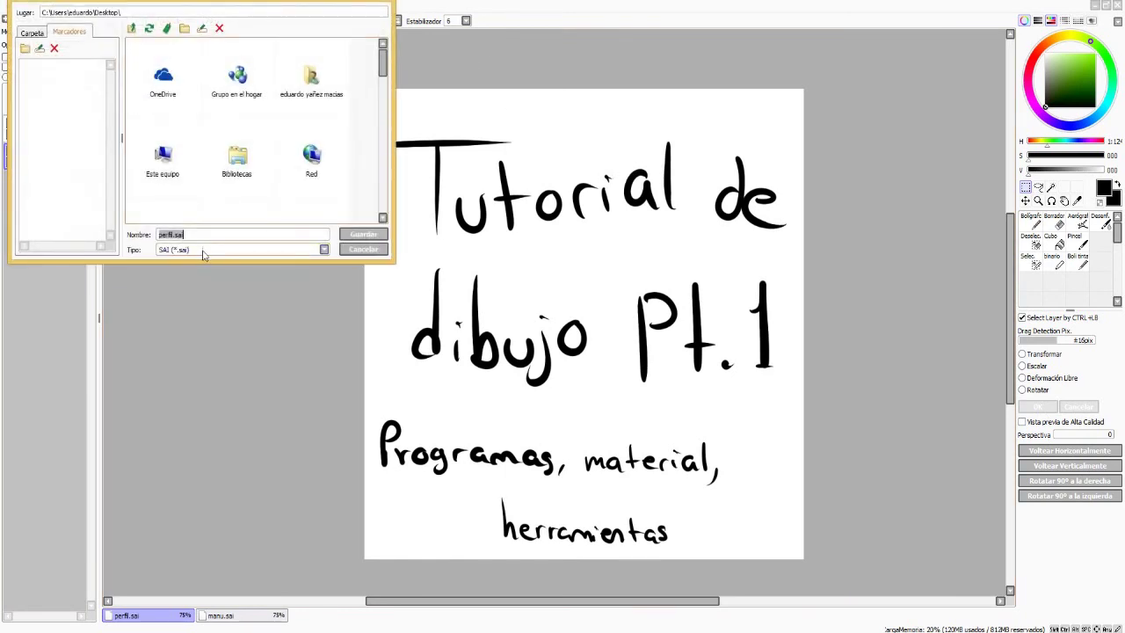
left_click(199, 235)
left_click(199, 249)
left_click(201, 252)
left_click(208, 251)
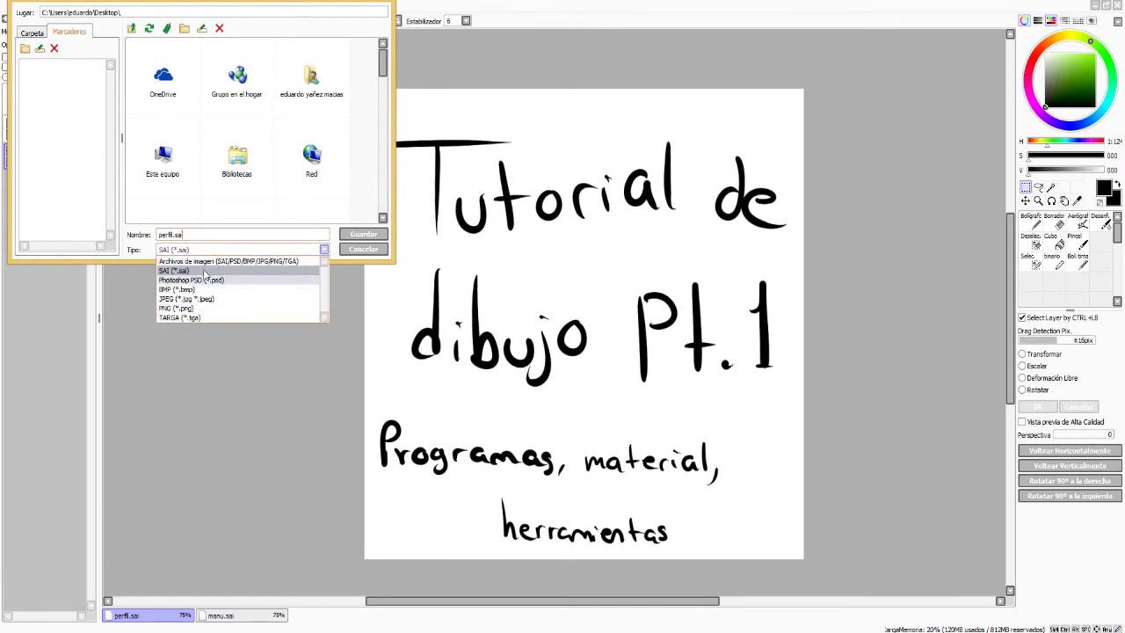
left_click(204, 272)
left_click(363, 234)
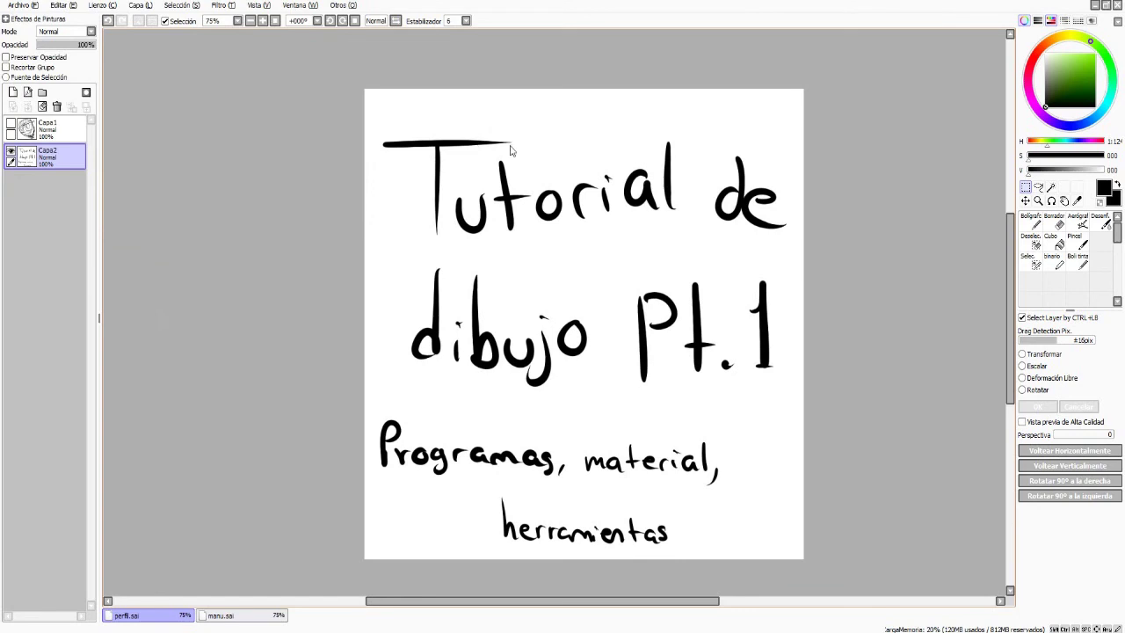